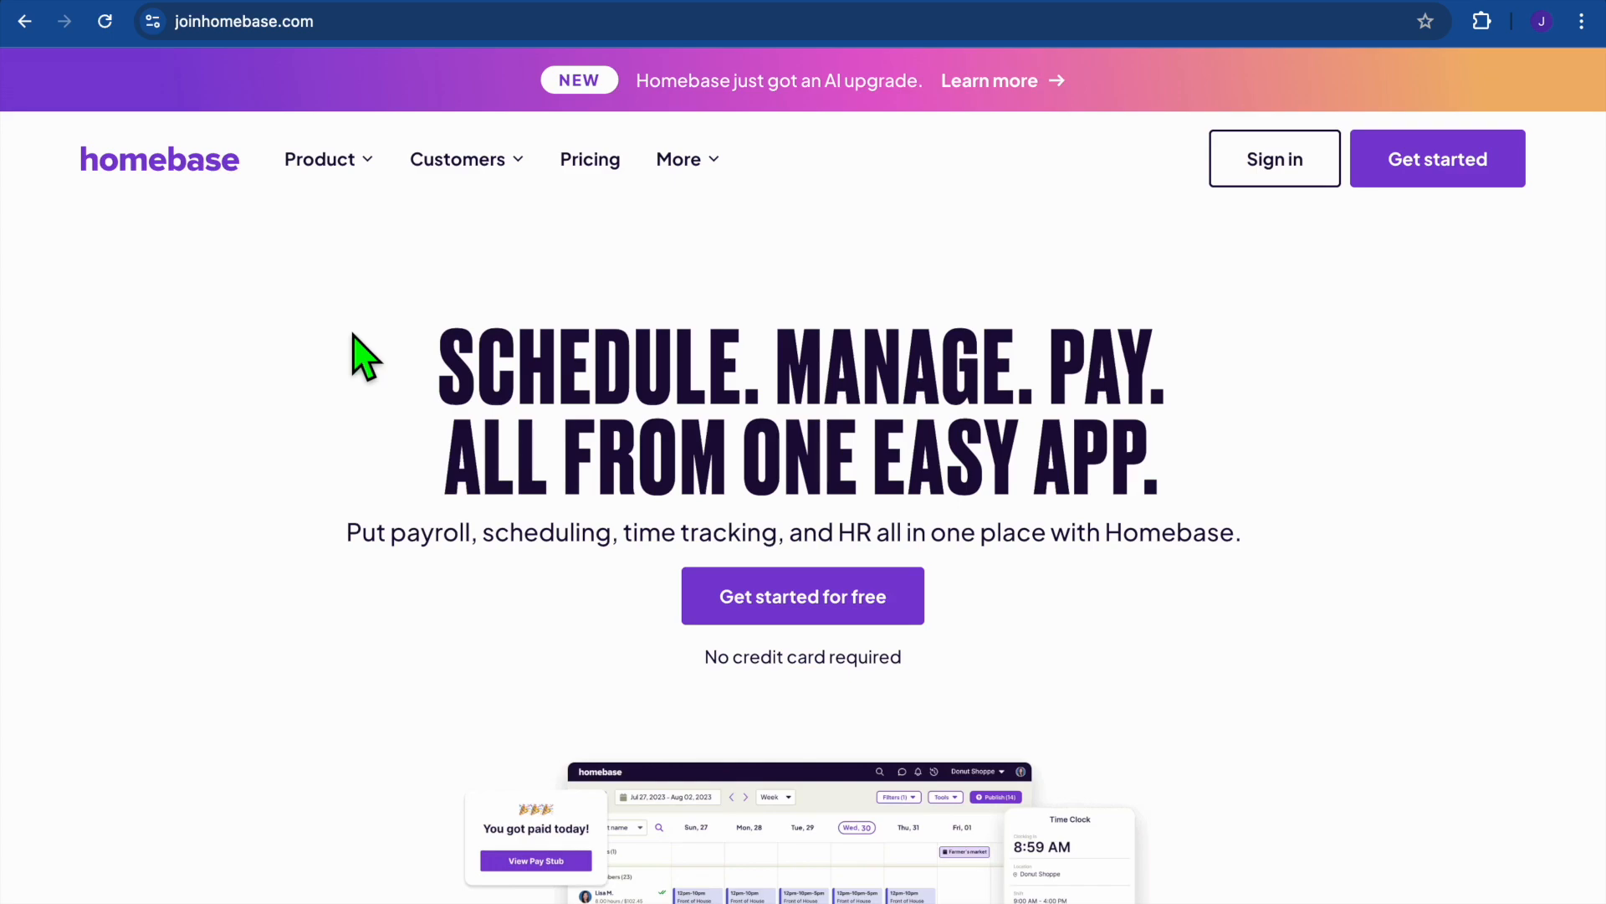
Scroll through the joinhomebase.com marketing homepage.
scroll(353, 336, "down", 2)
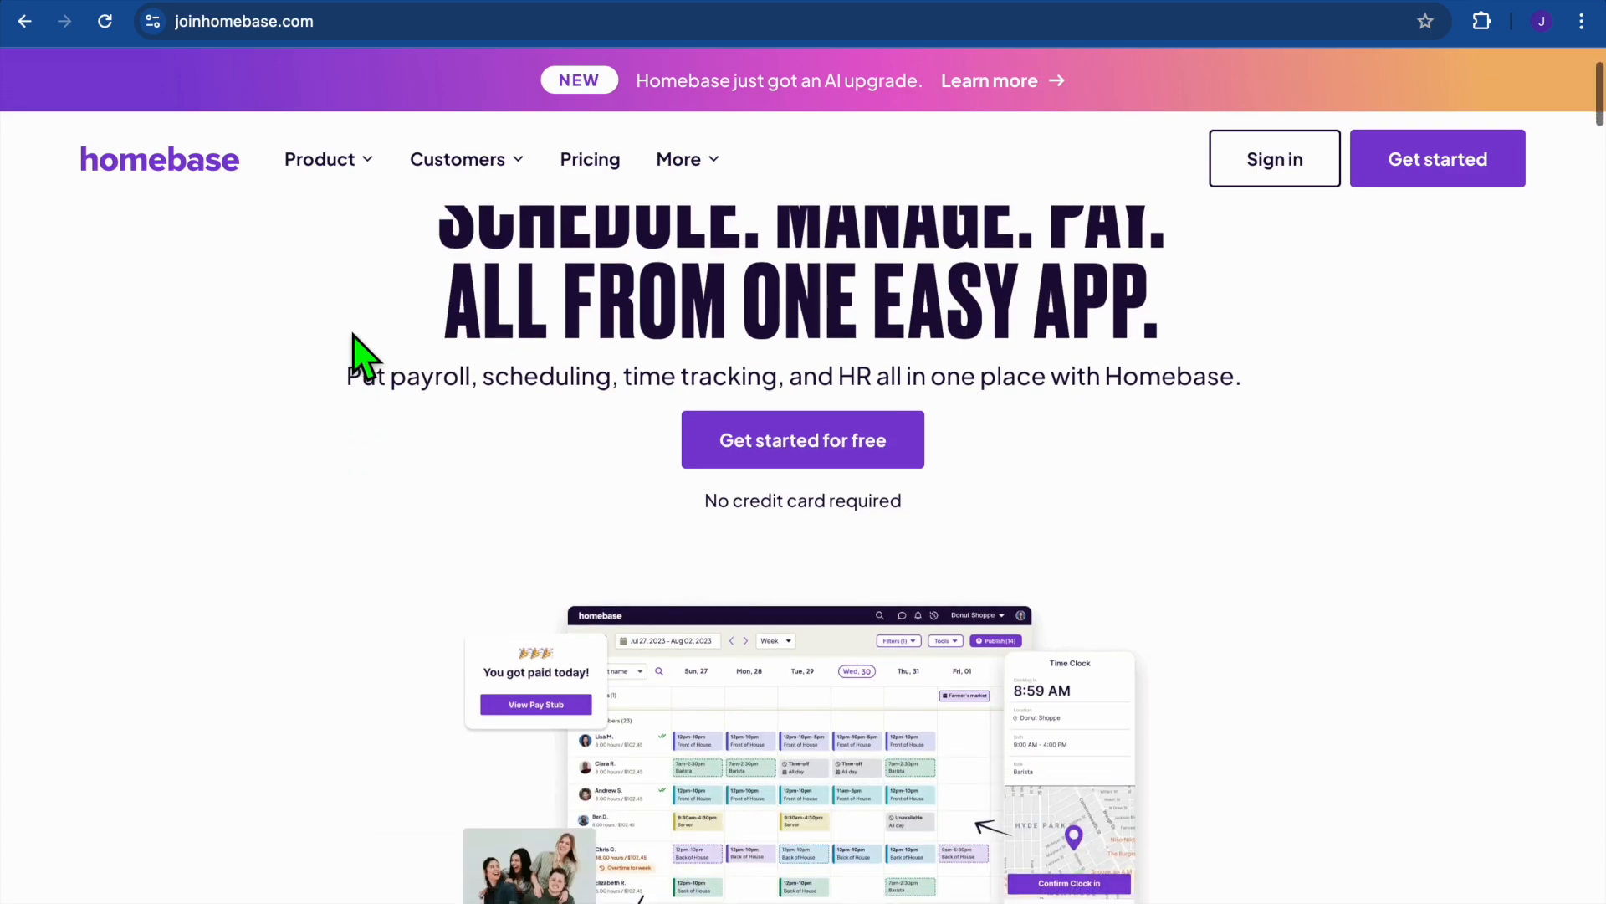
scroll(354, 336, "down", 4)
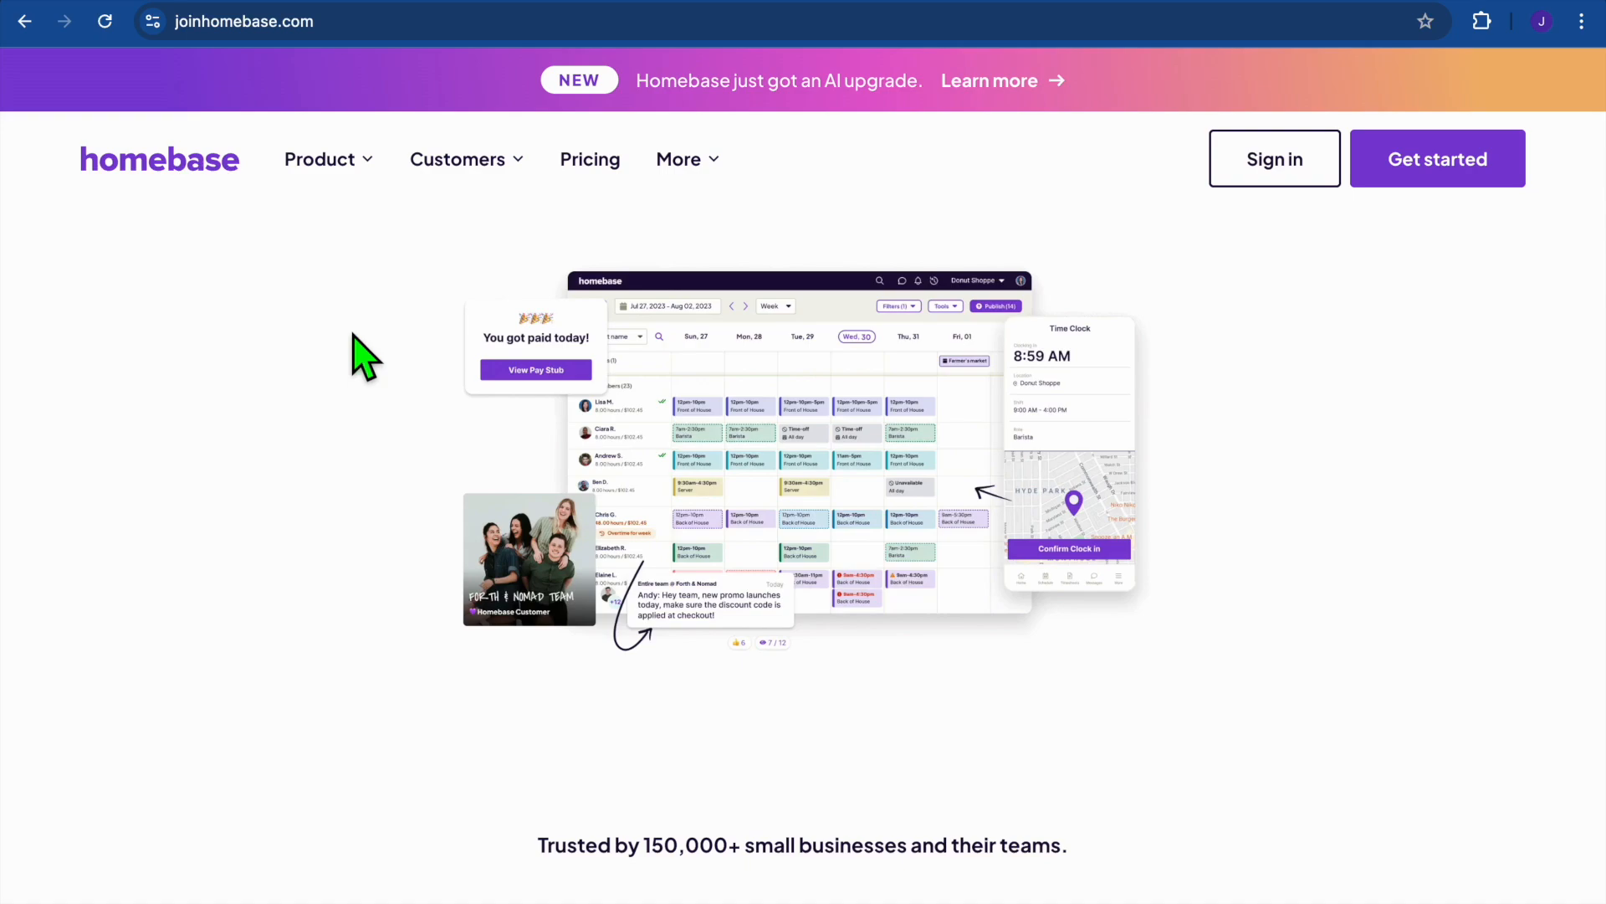
scroll(353, 333, "up", 1)
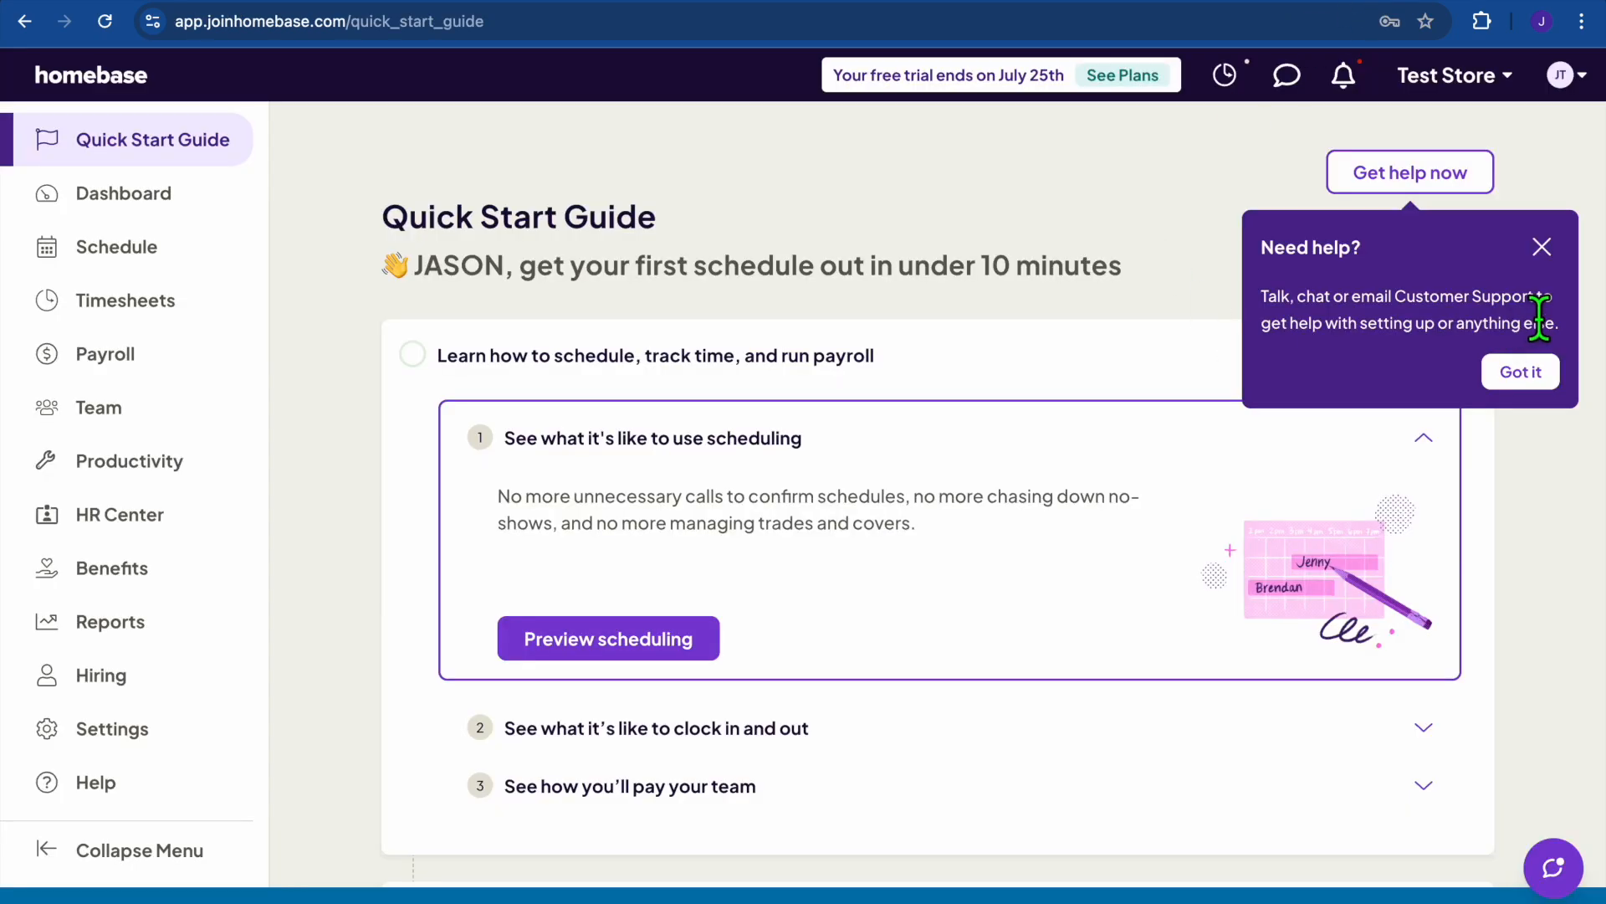
Dismiss the Need help? popup and go from the Test Store dashboard to the Team roster.
left_click(1542, 248)
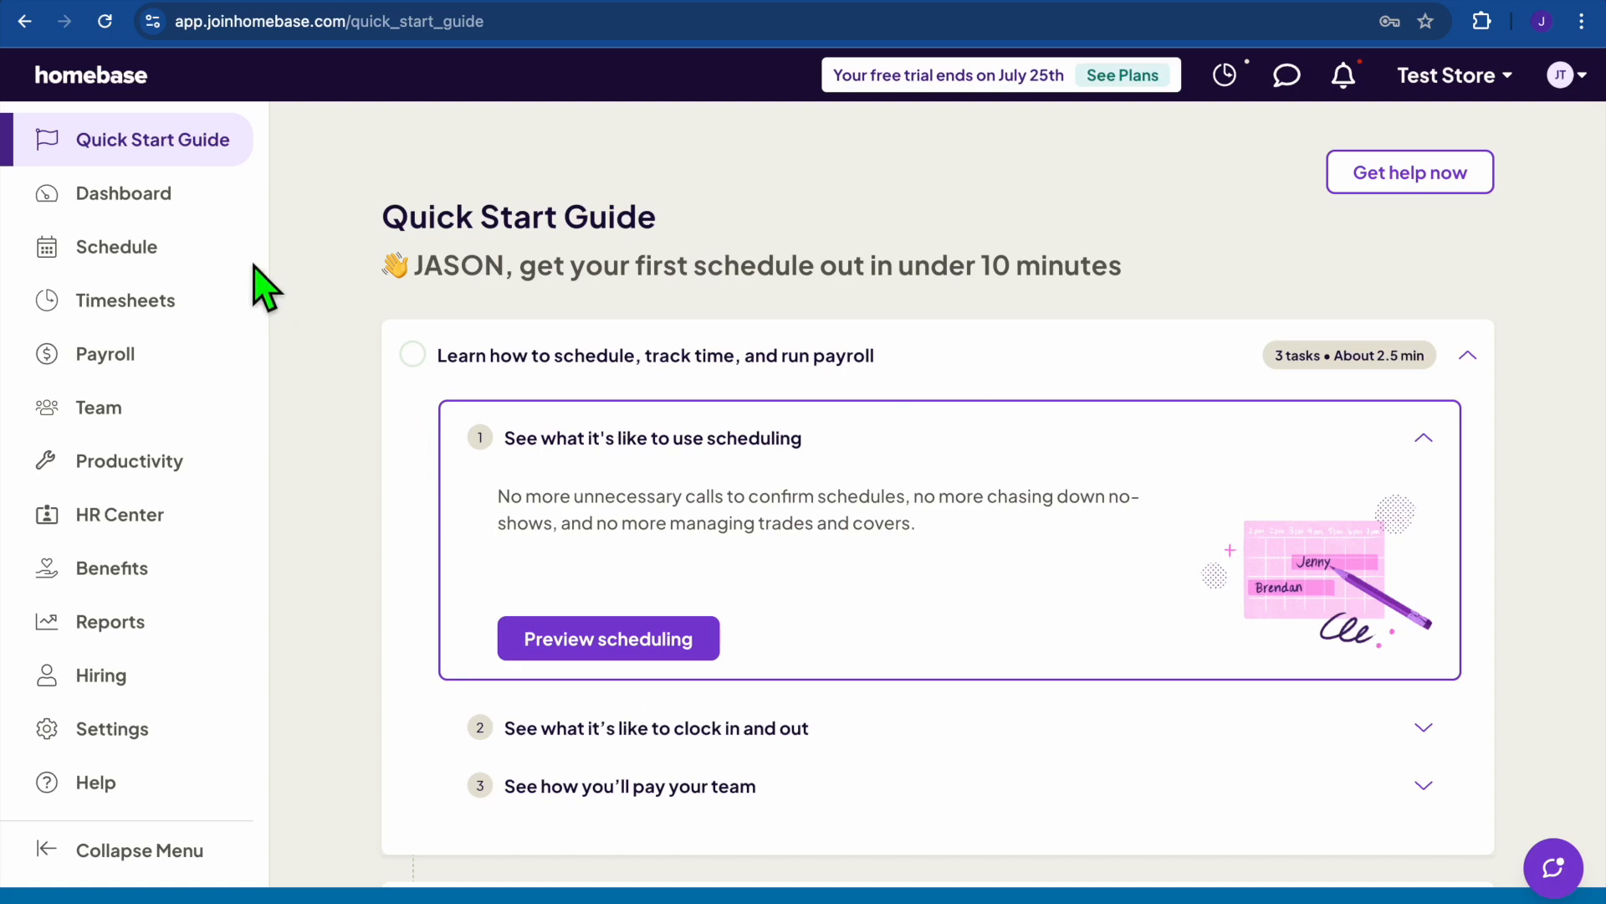
left_click(167, 203)
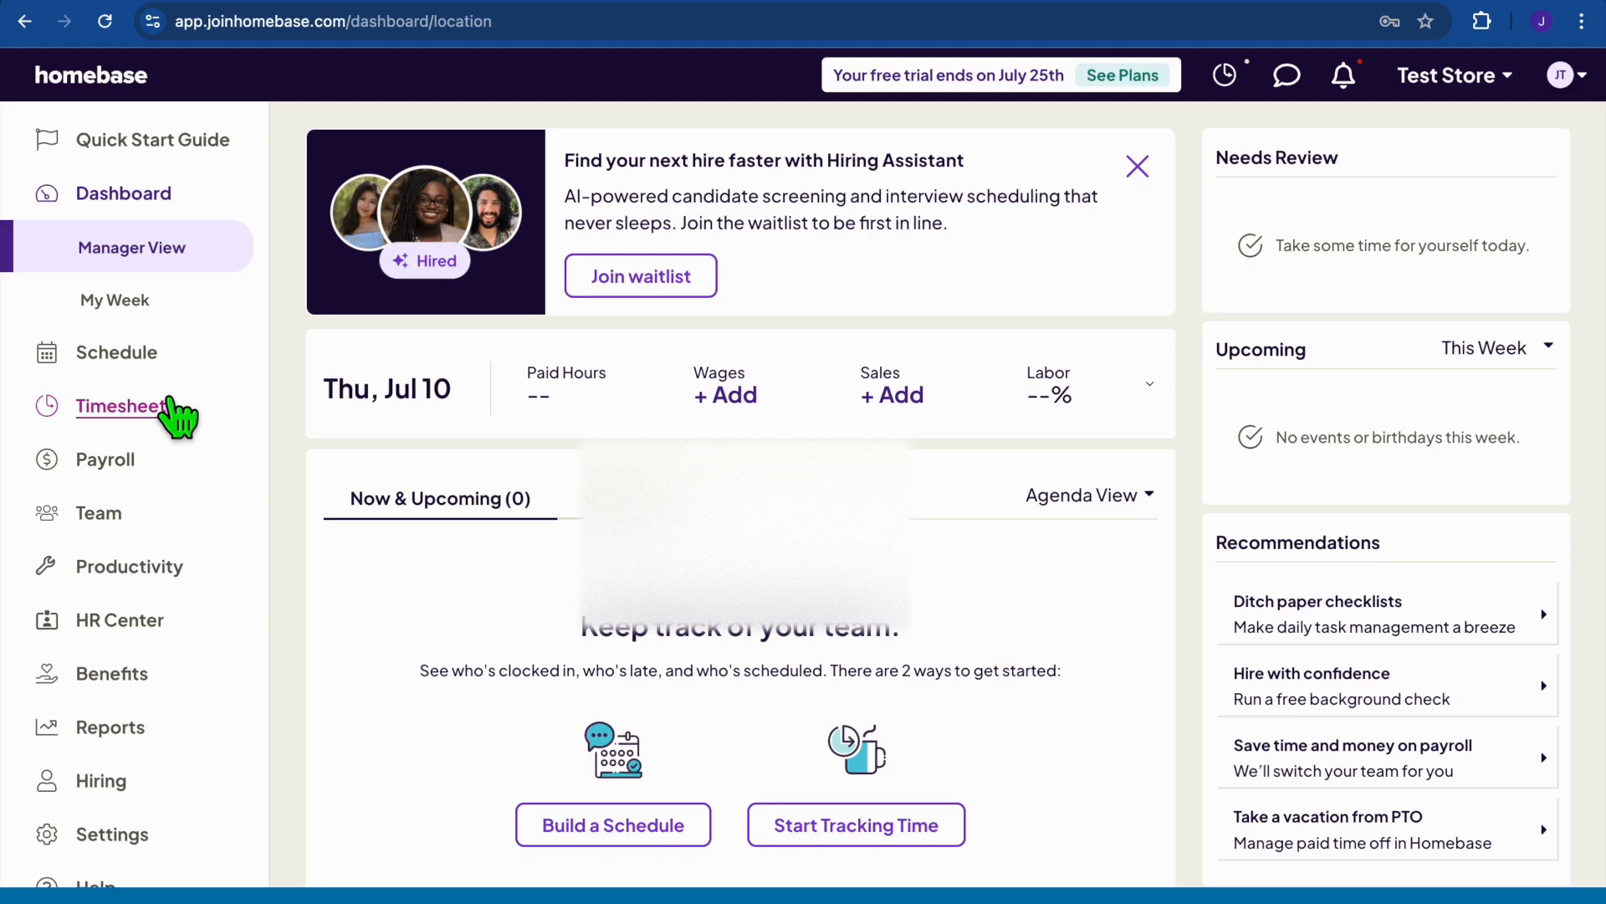
scroll(176, 413, "down", 1)
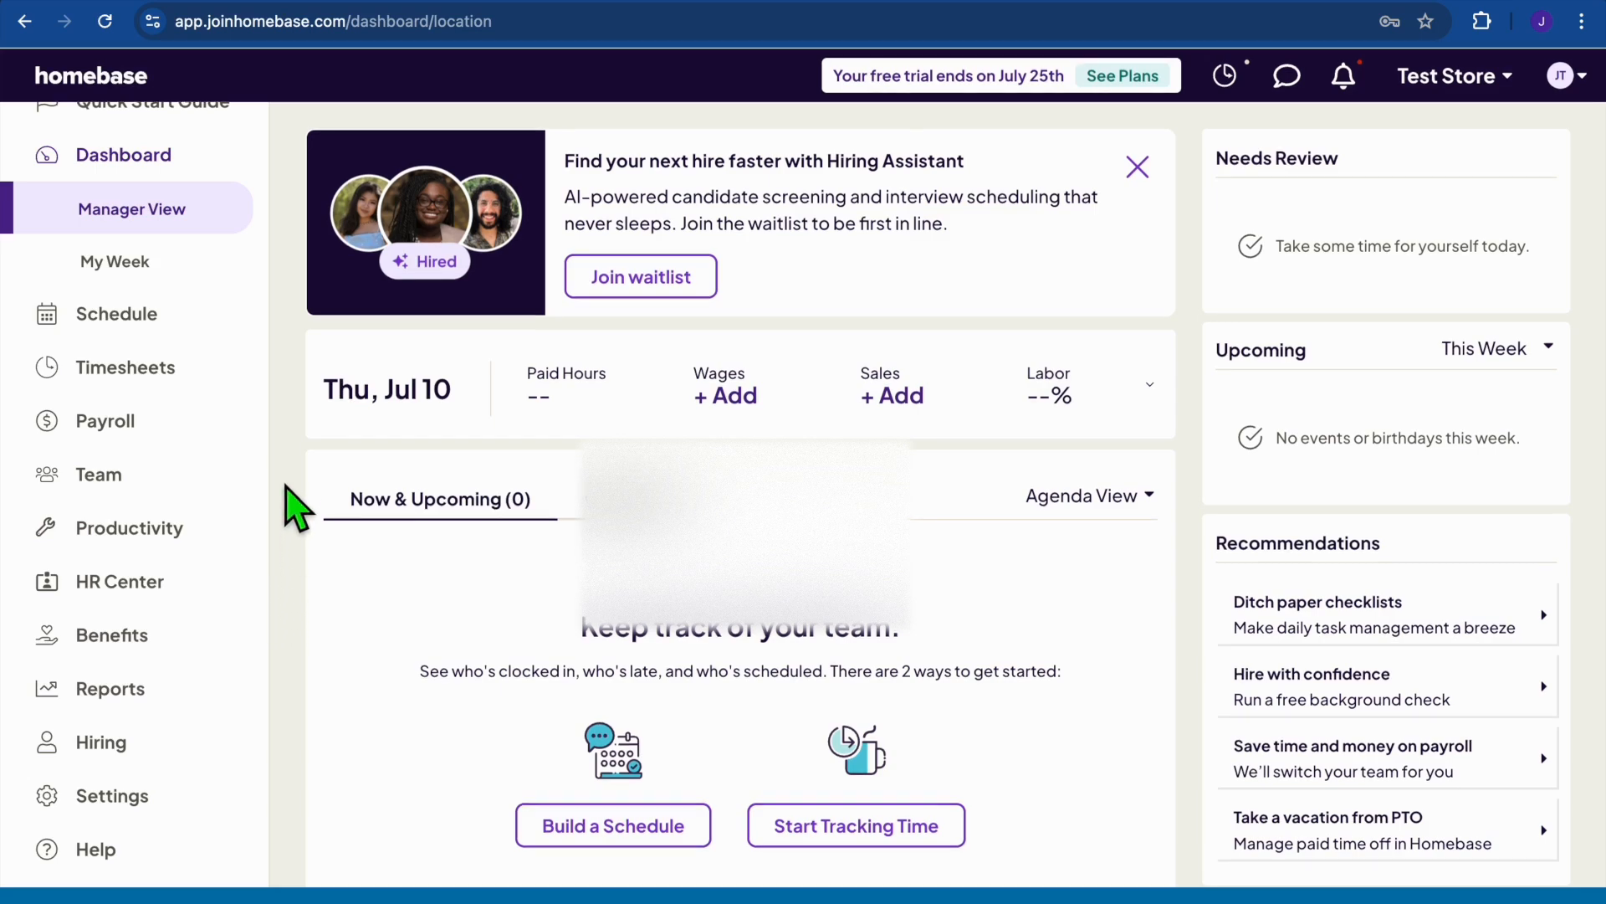
left_click(118, 476)
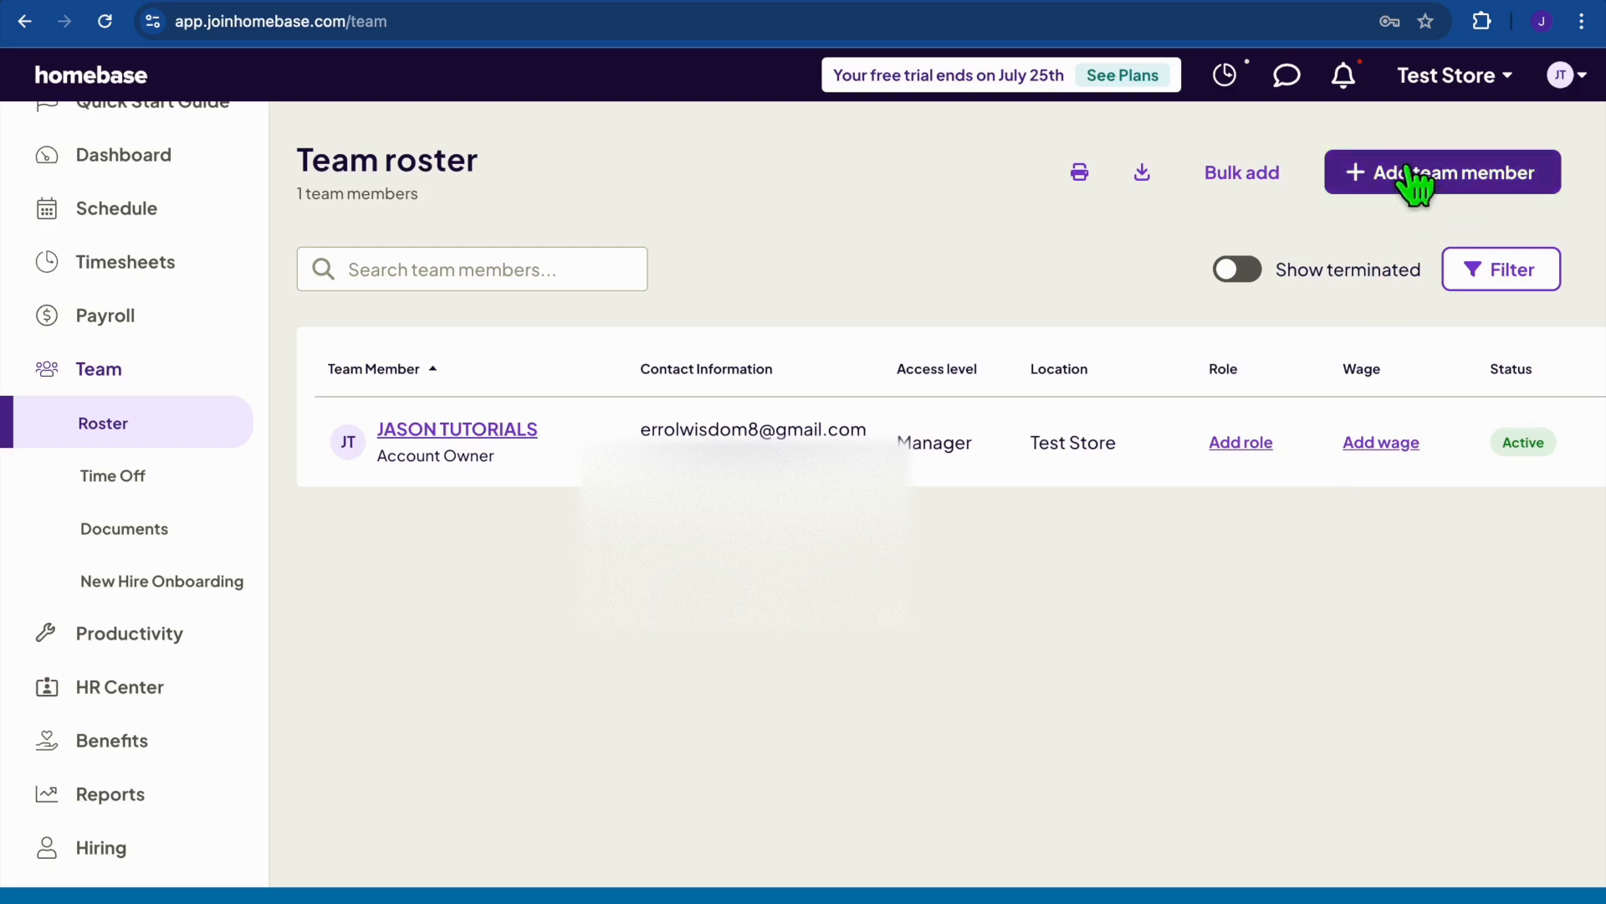
Begin adding one team member individually to bring up the blank contact form.
left_click(1437, 178)
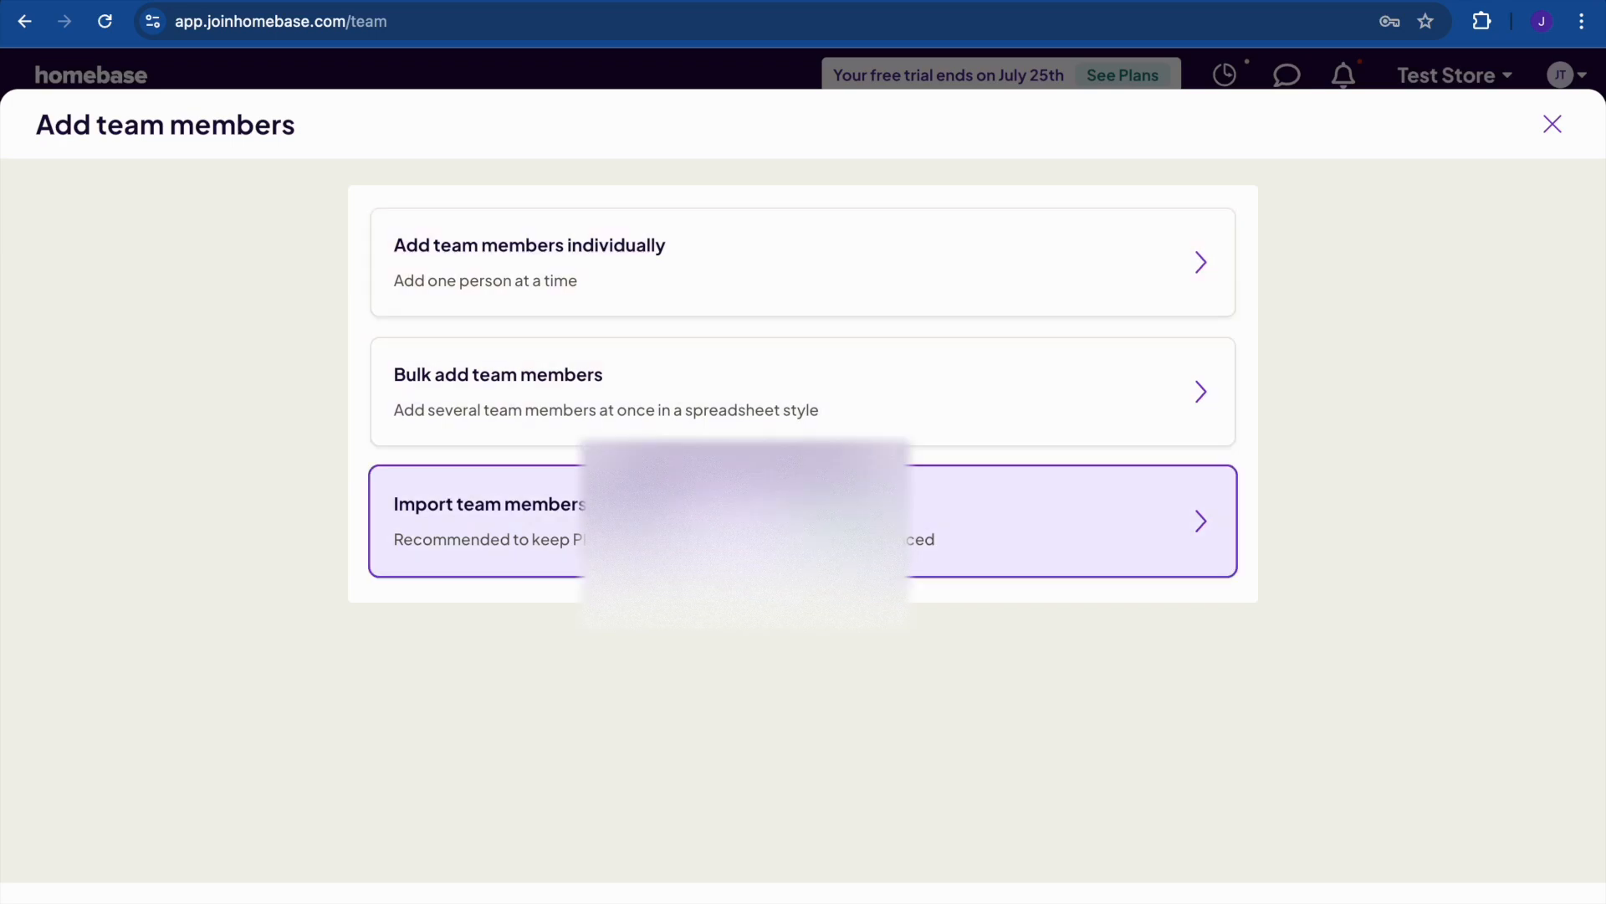
left_click(805, 276)
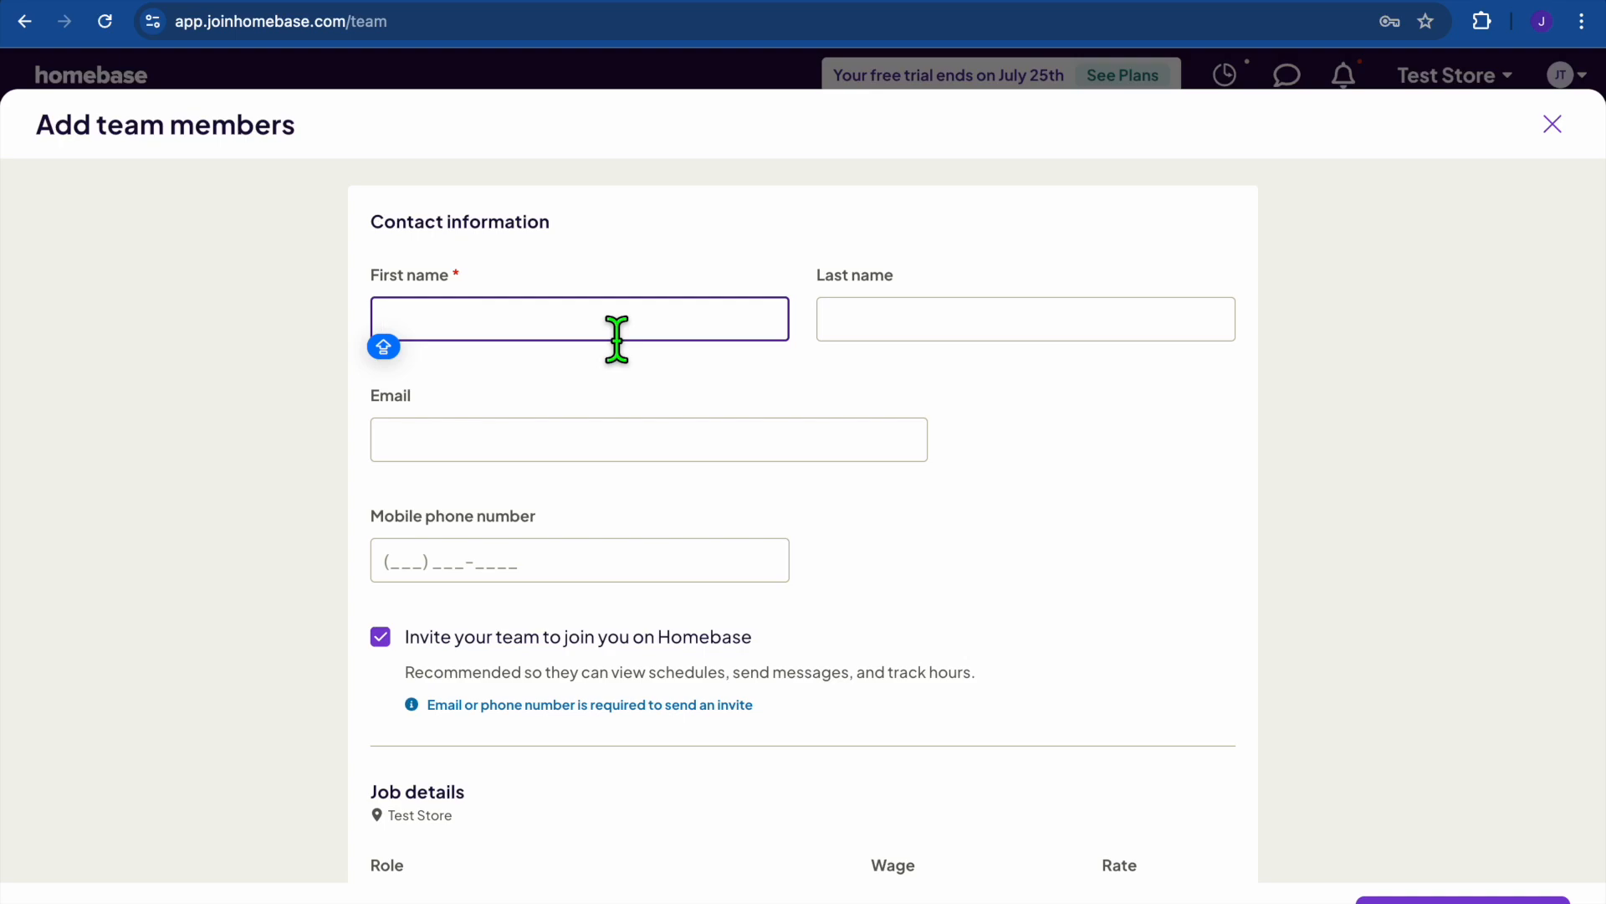
Enter the new member's first name and a $12 hourly wage, and save them as an Employee.
type("OMAR")
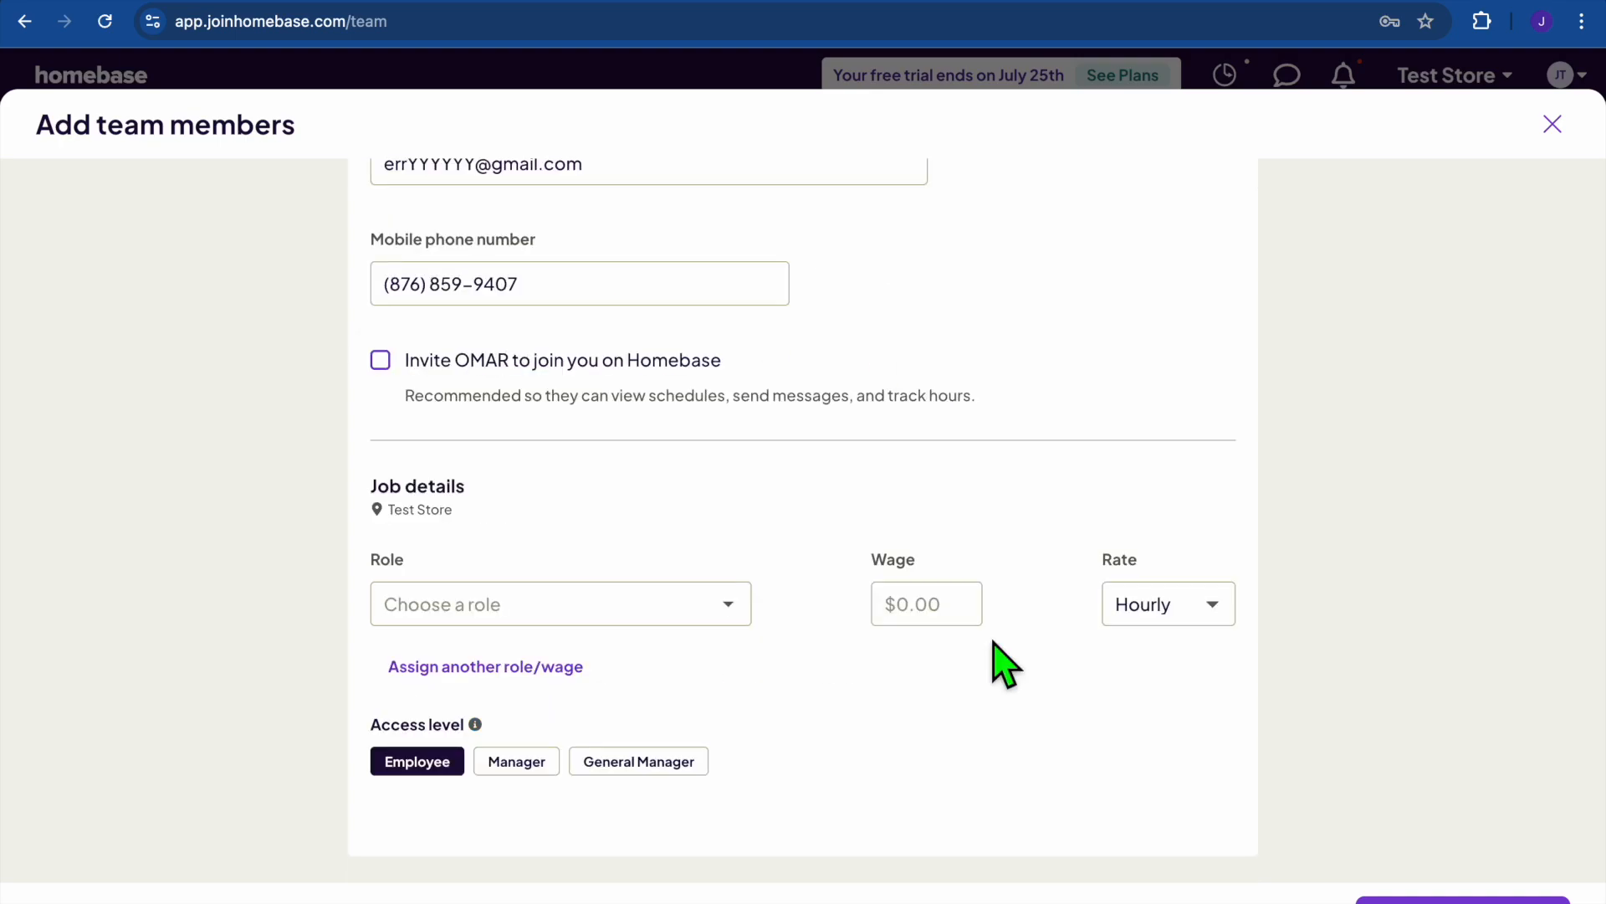
left_click(939, 623)
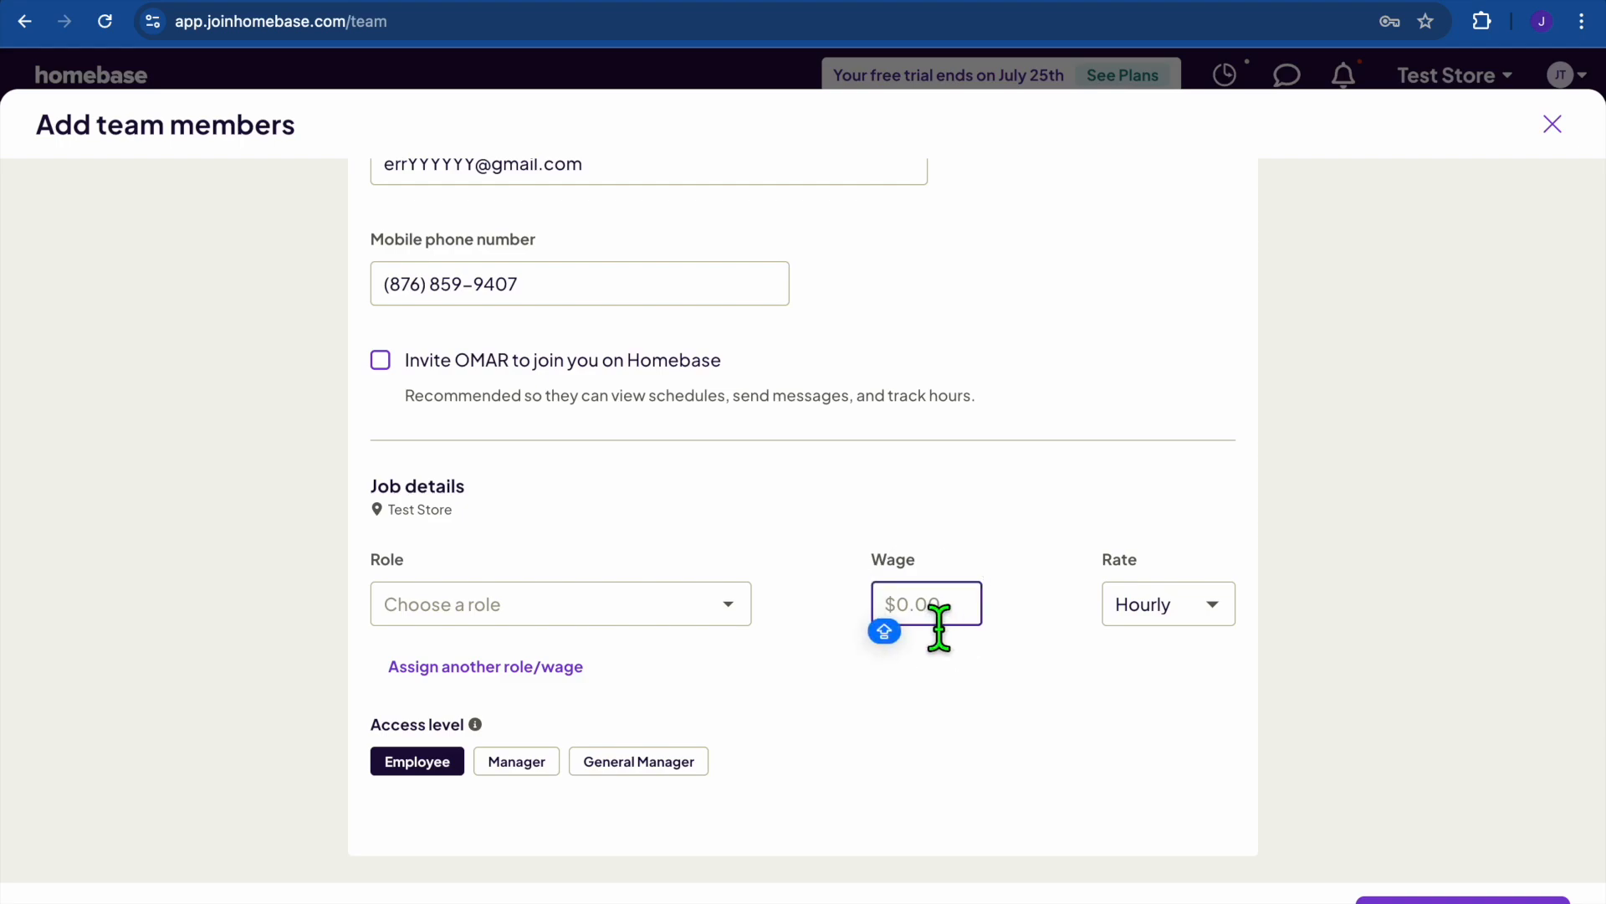
type("12")
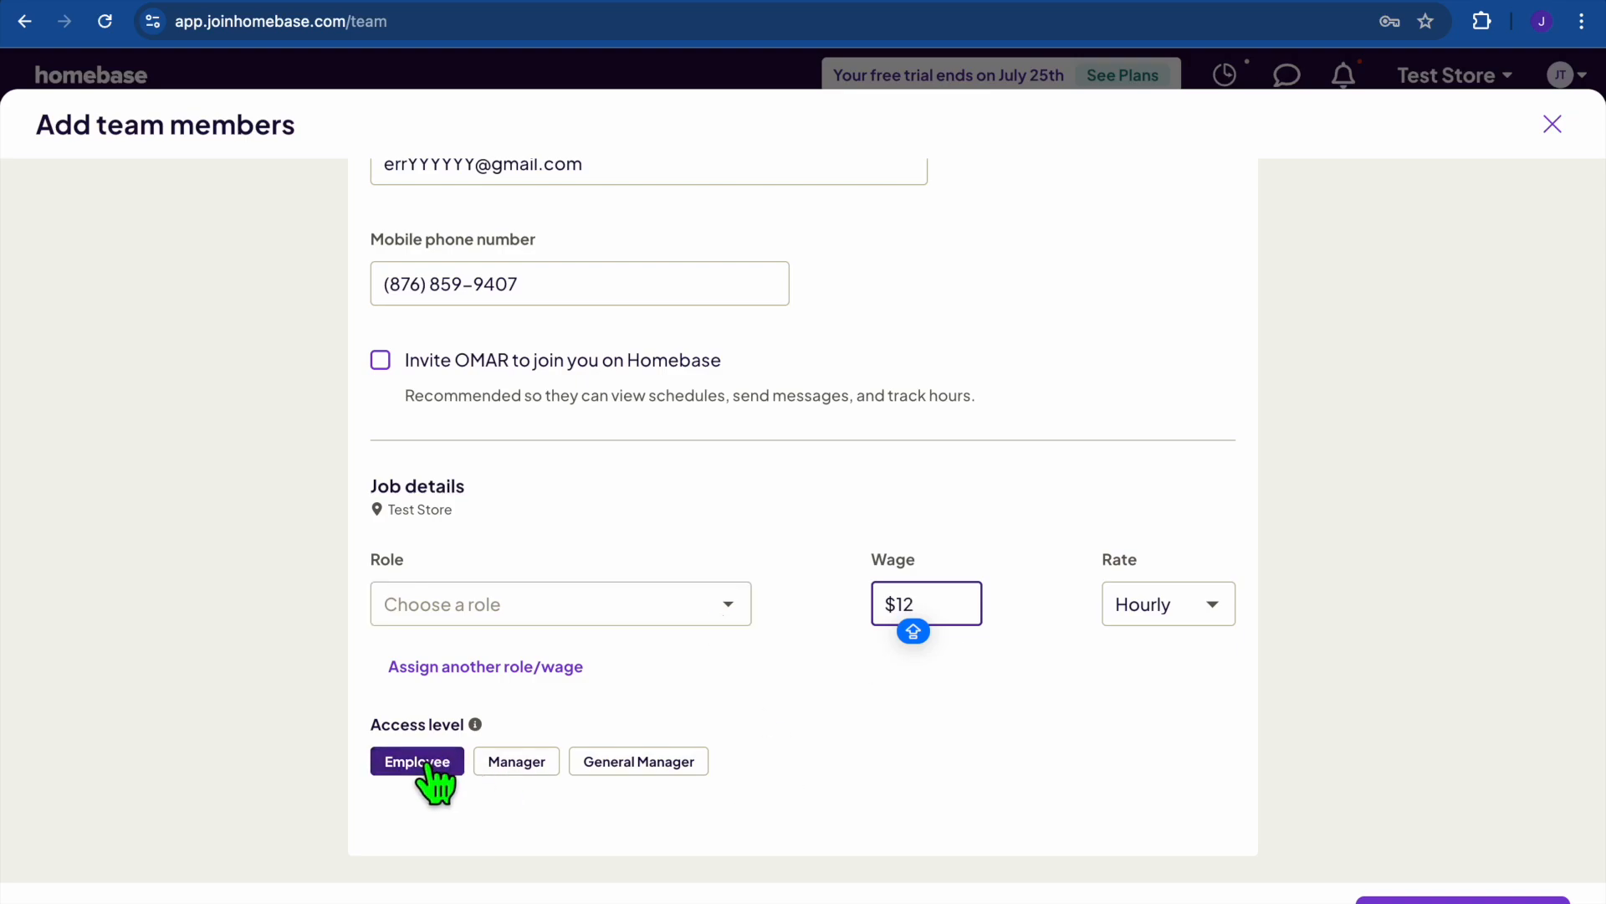
left_click(1462, 901)
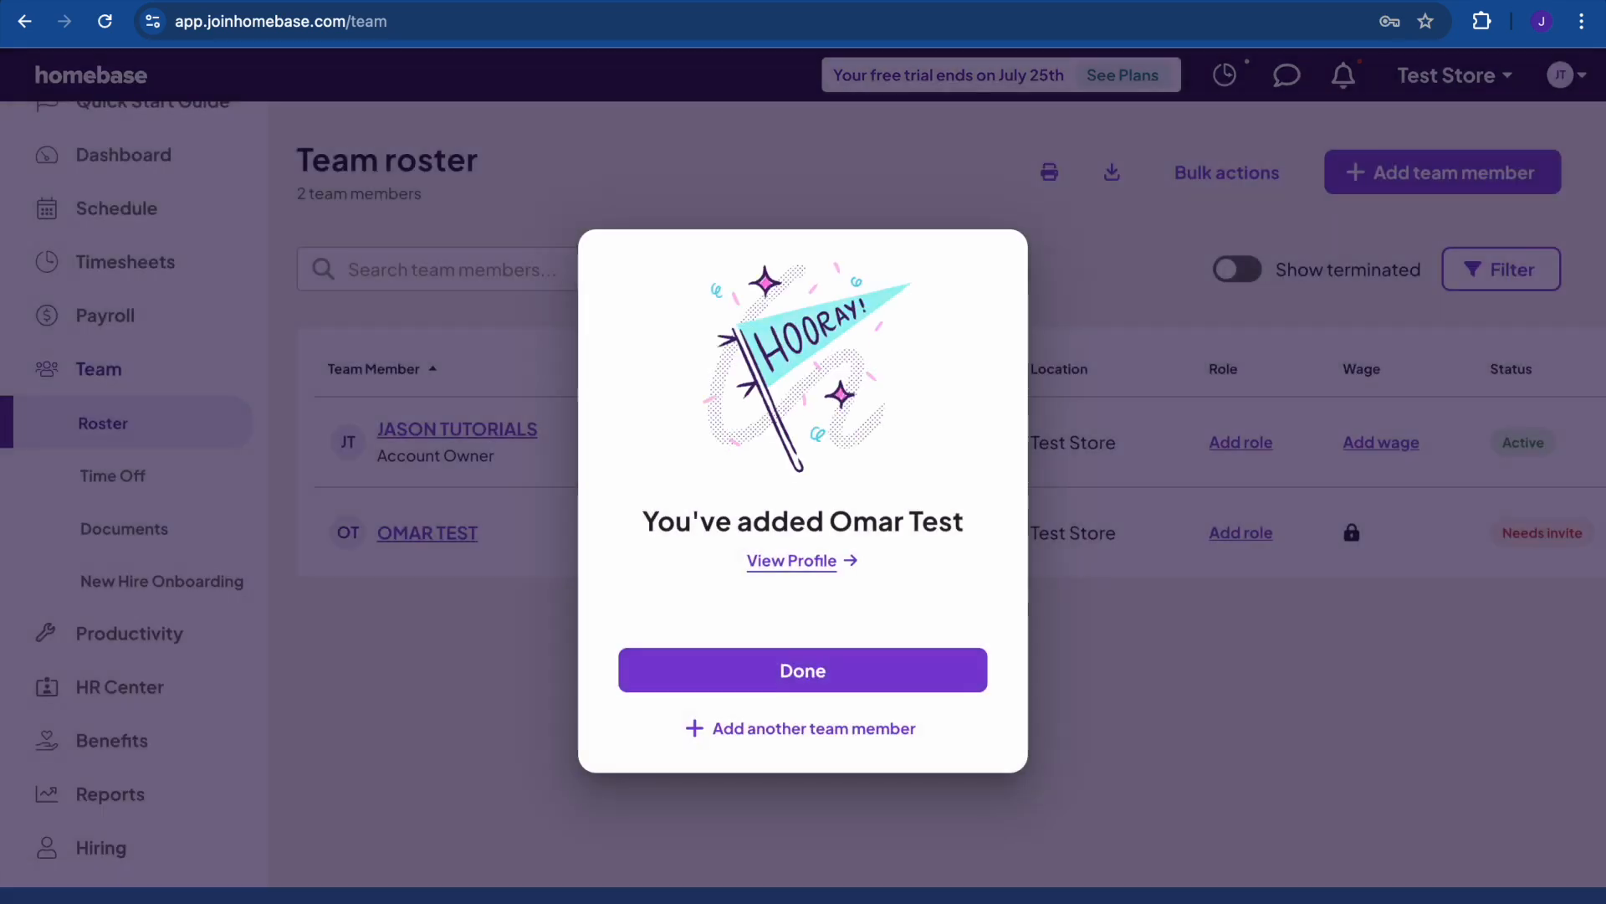
left_click(887, 670)
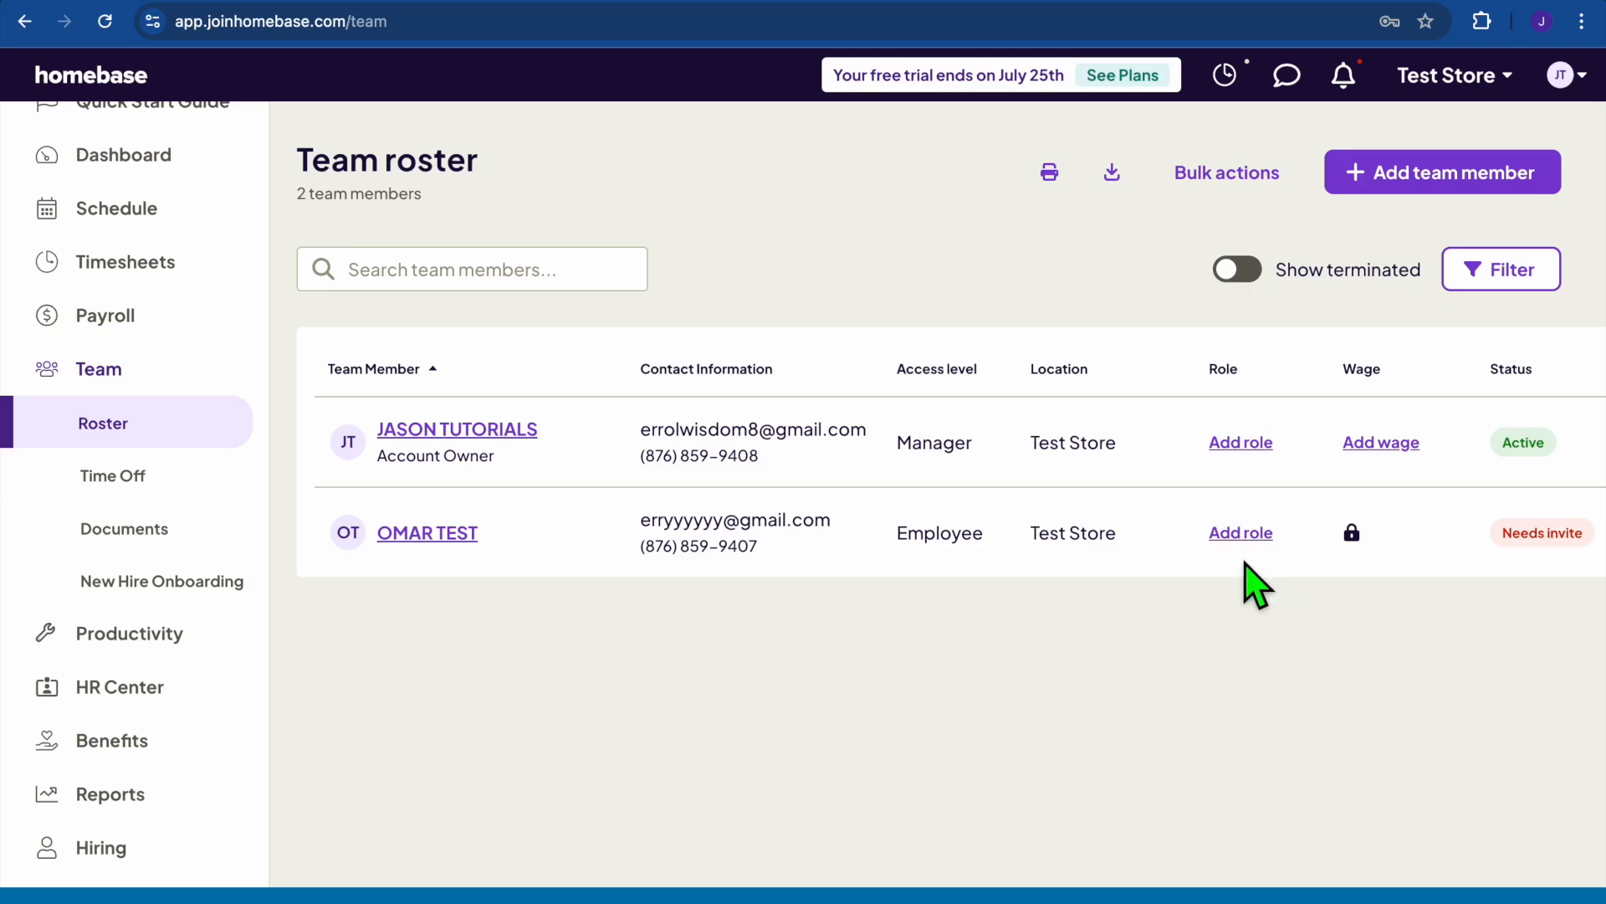
Open the new member's job details and look through the Role(s) list.
left_click(1241, 535)
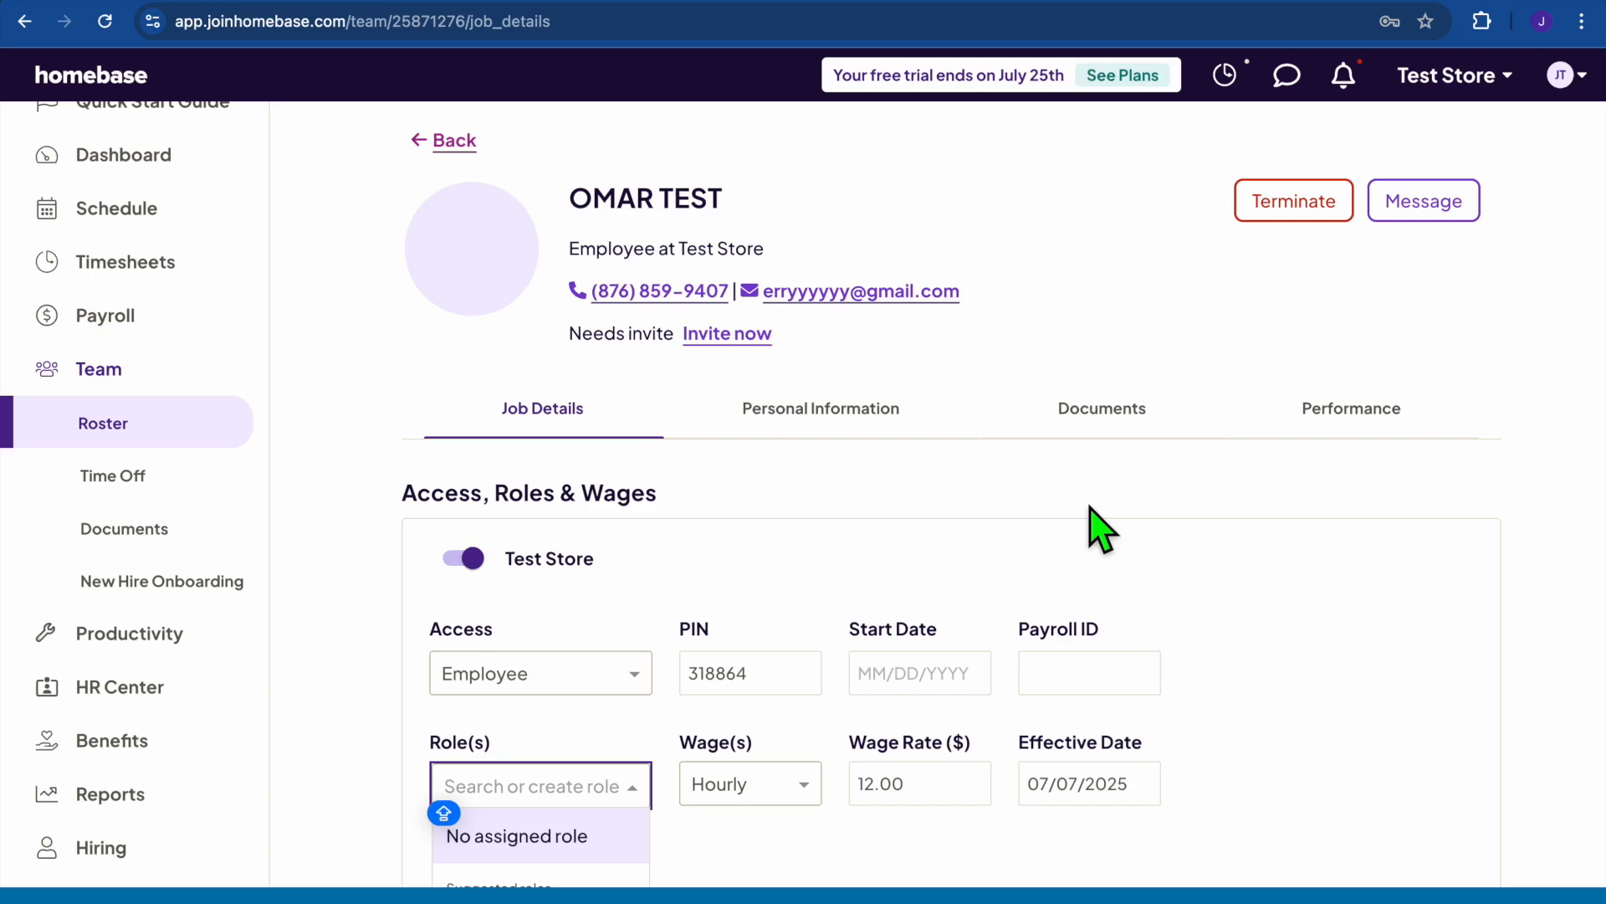
scroll(1089, 505, "down", 3)
scroll(1096, 514, "down", 3)
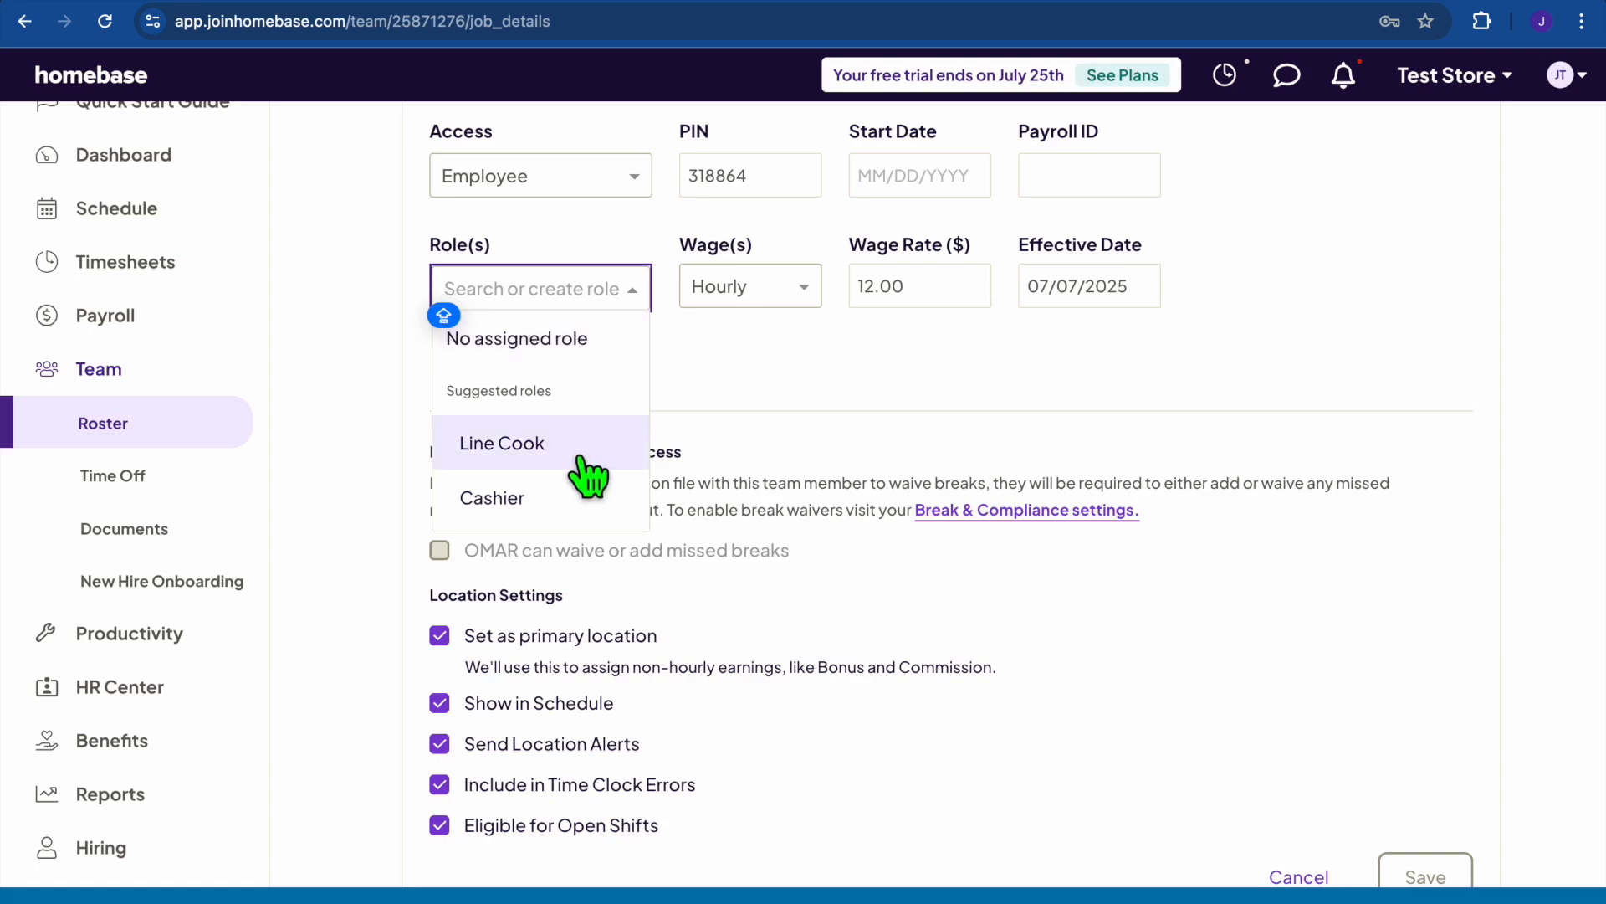
left_click(680, 414)
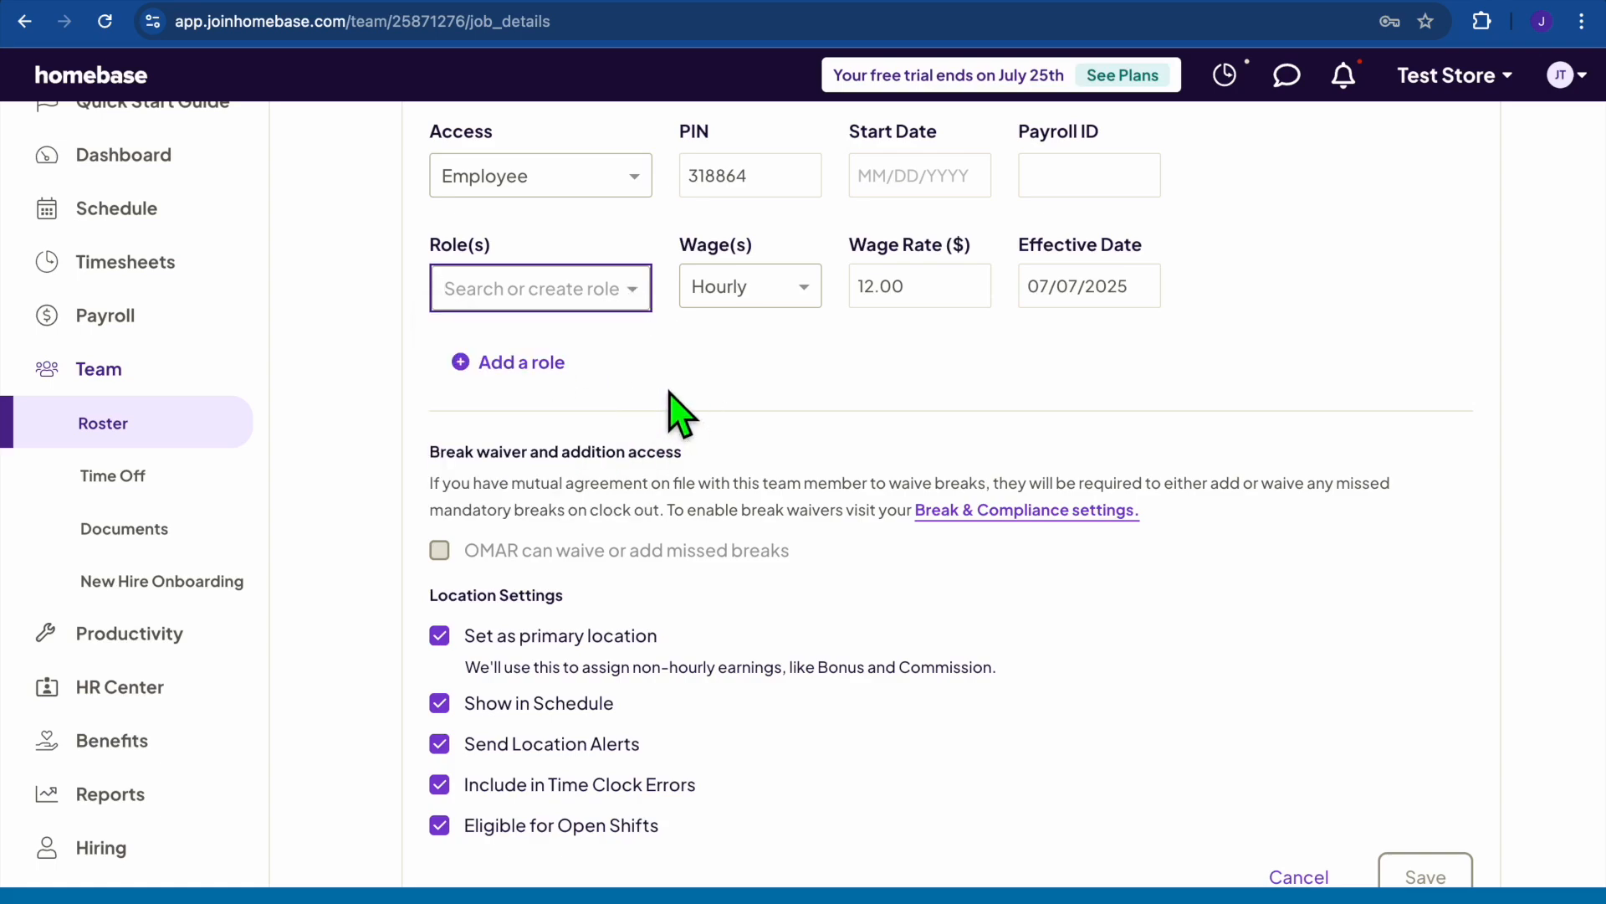
Assign Line Cook as the member's role at the $12.00 hourly wage.
left_click(590, 290)
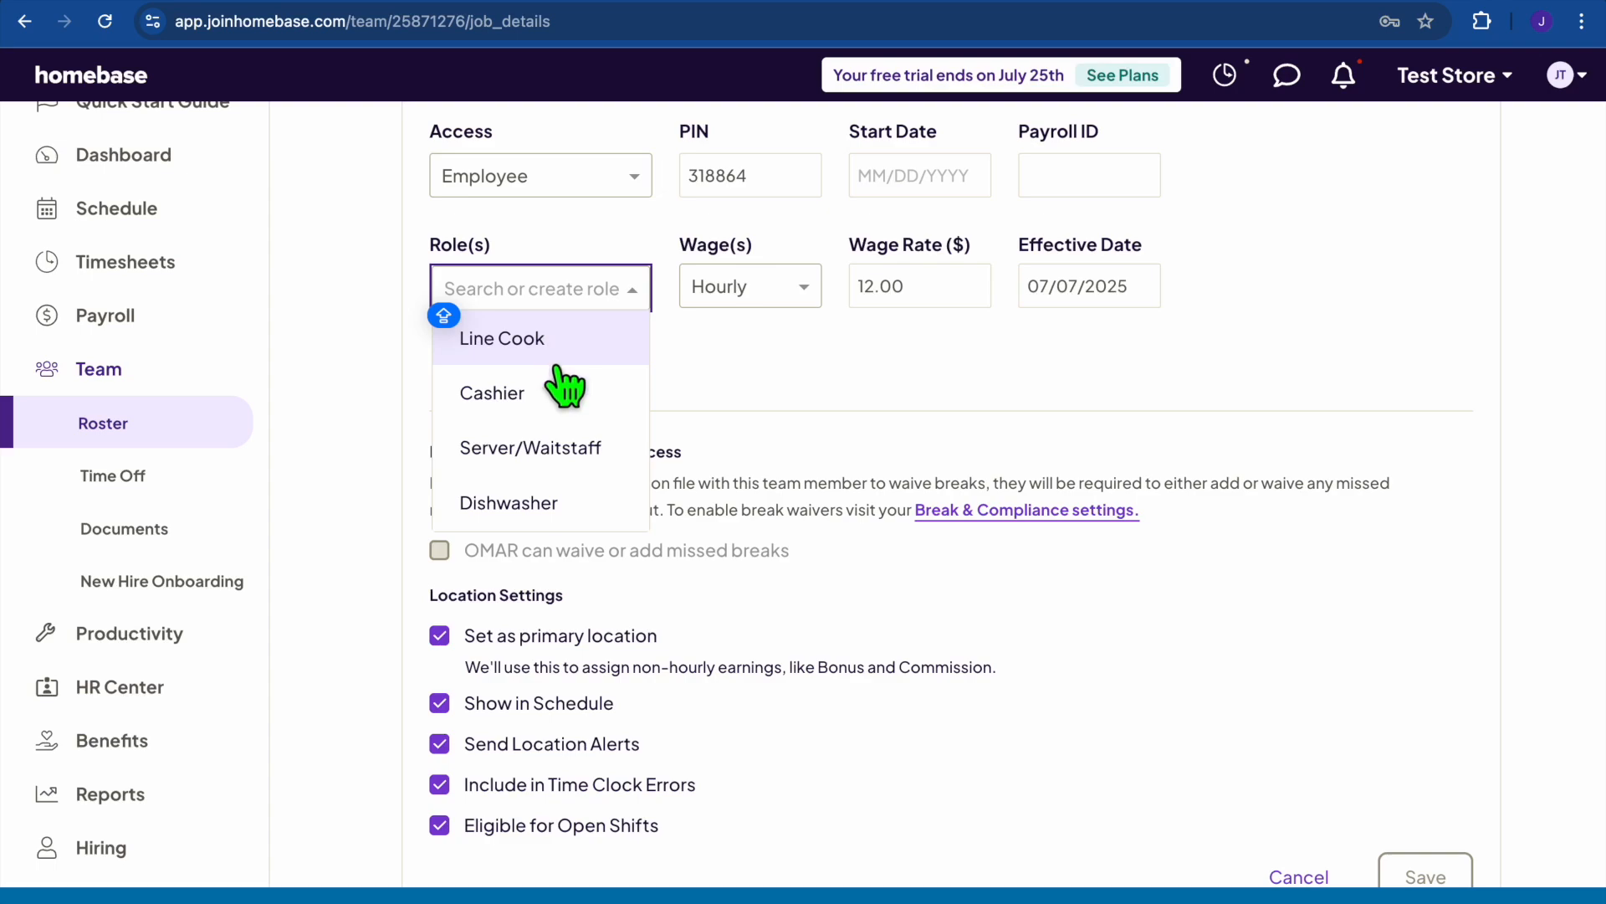
scroll(559, 406, "down", 2)
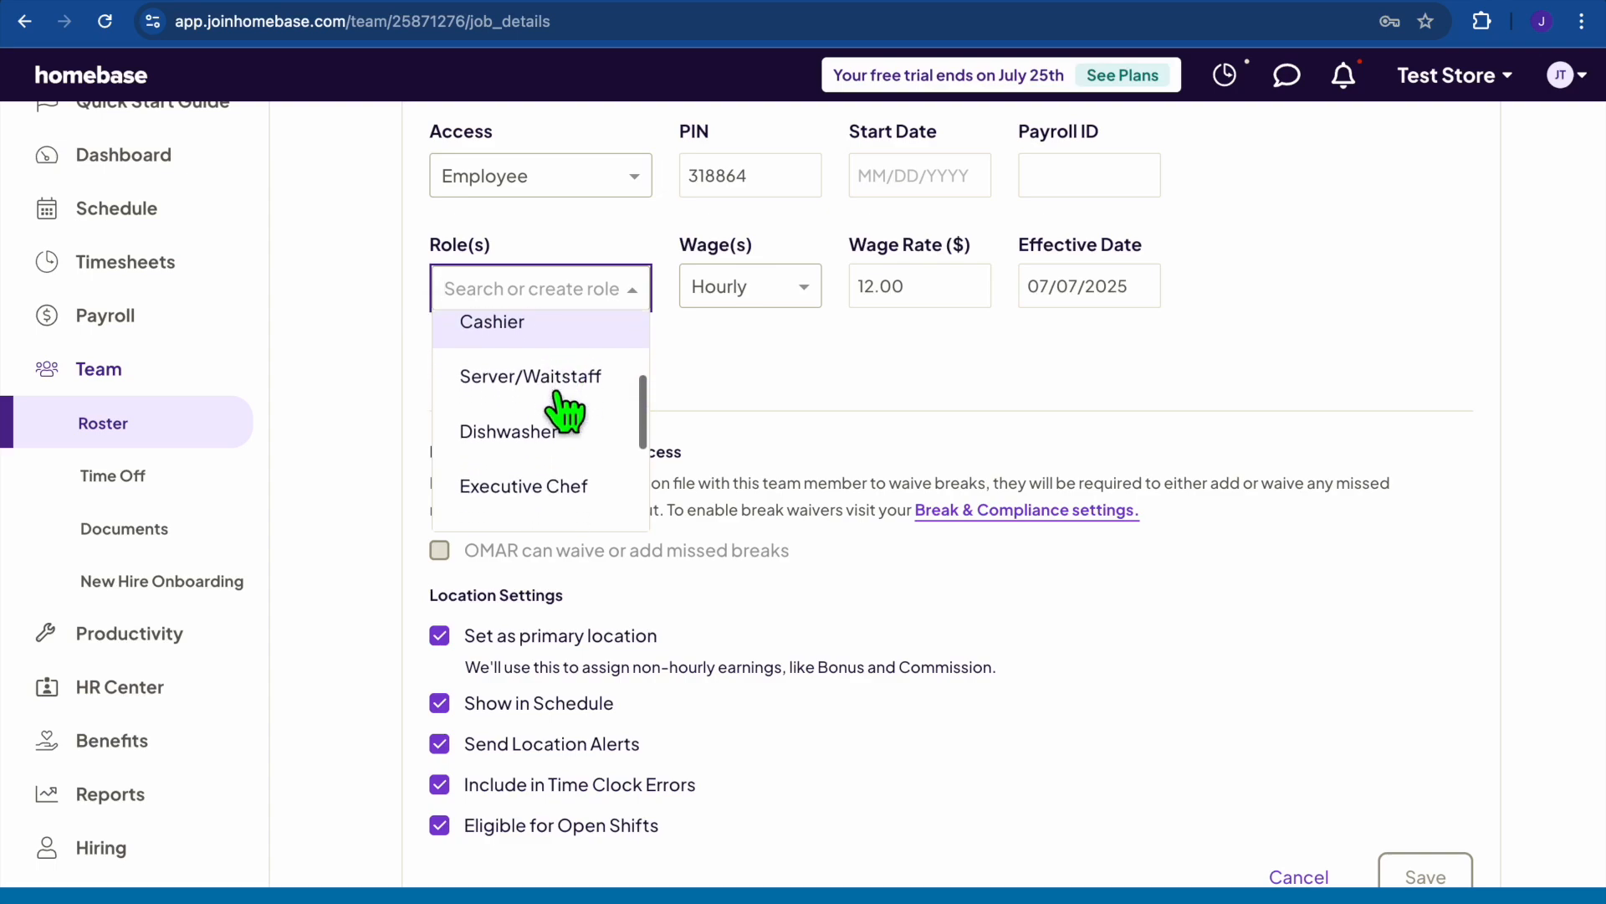
scroll(585, 477, "down", 1)
scroll(590, 479, "down", 2)
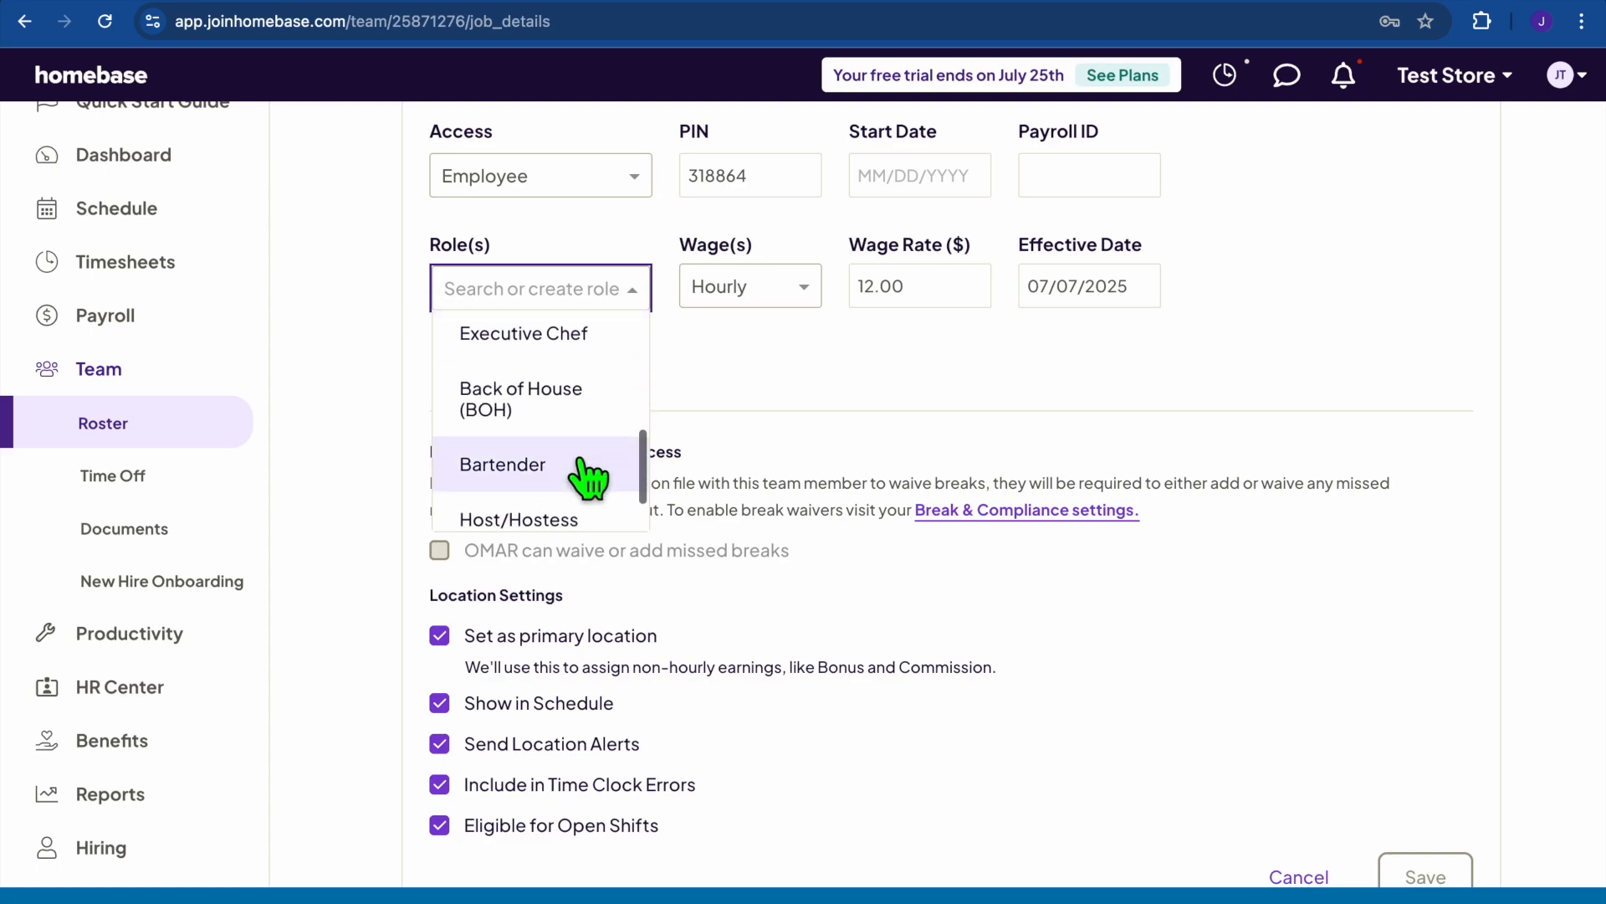
scroll(590, 478, "up", 5)
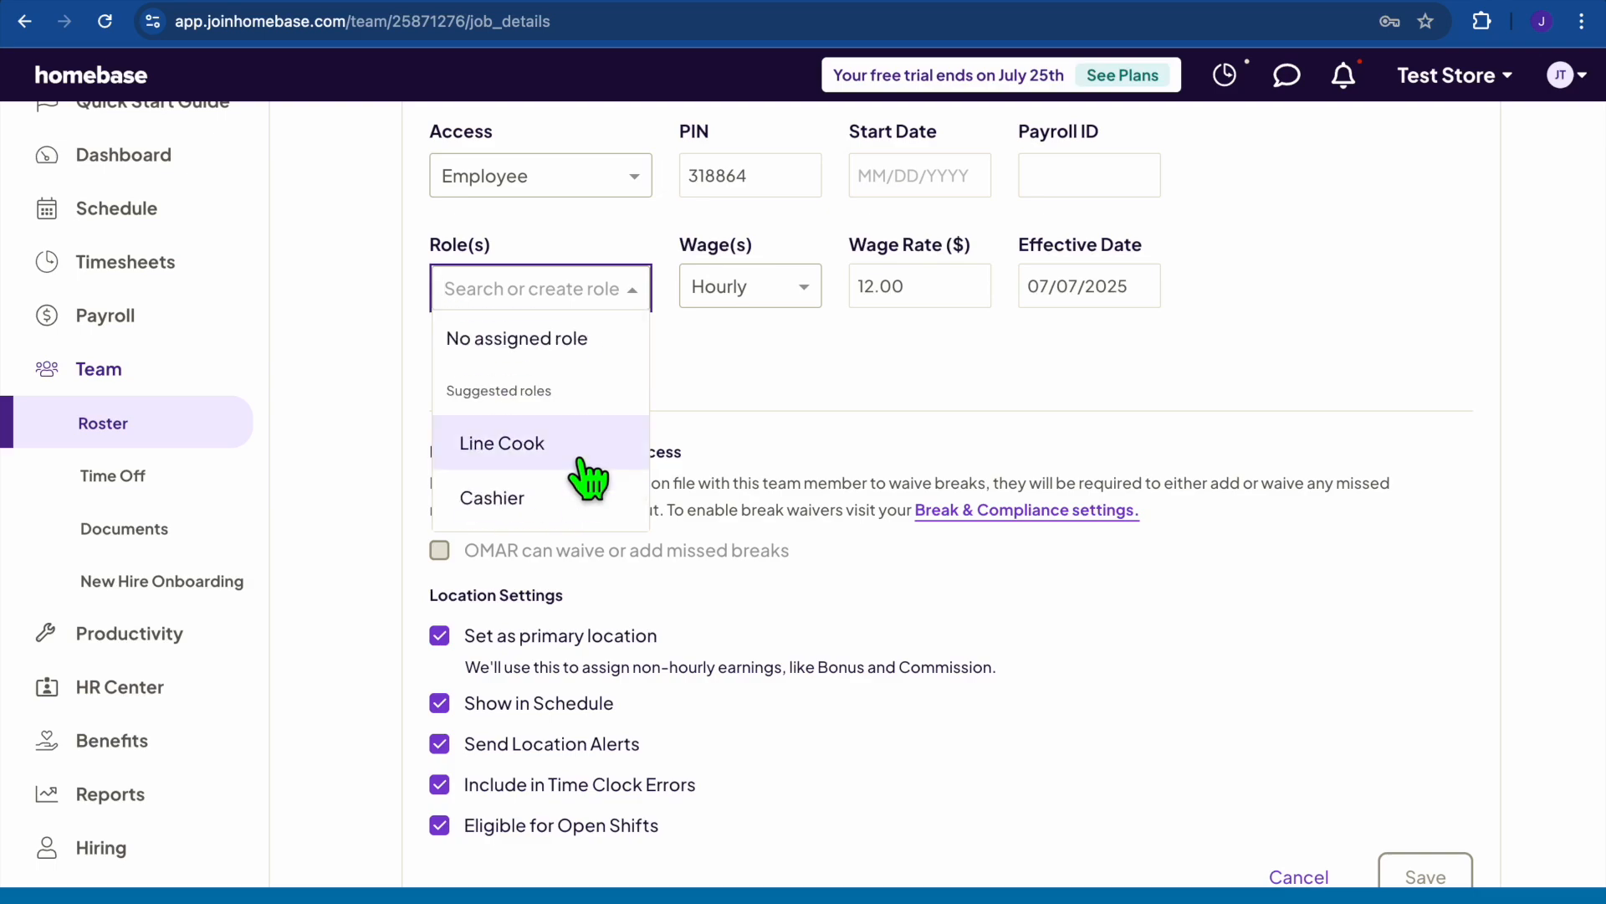
scroll(579, 461, "down", 1)
left_click(569, 409)
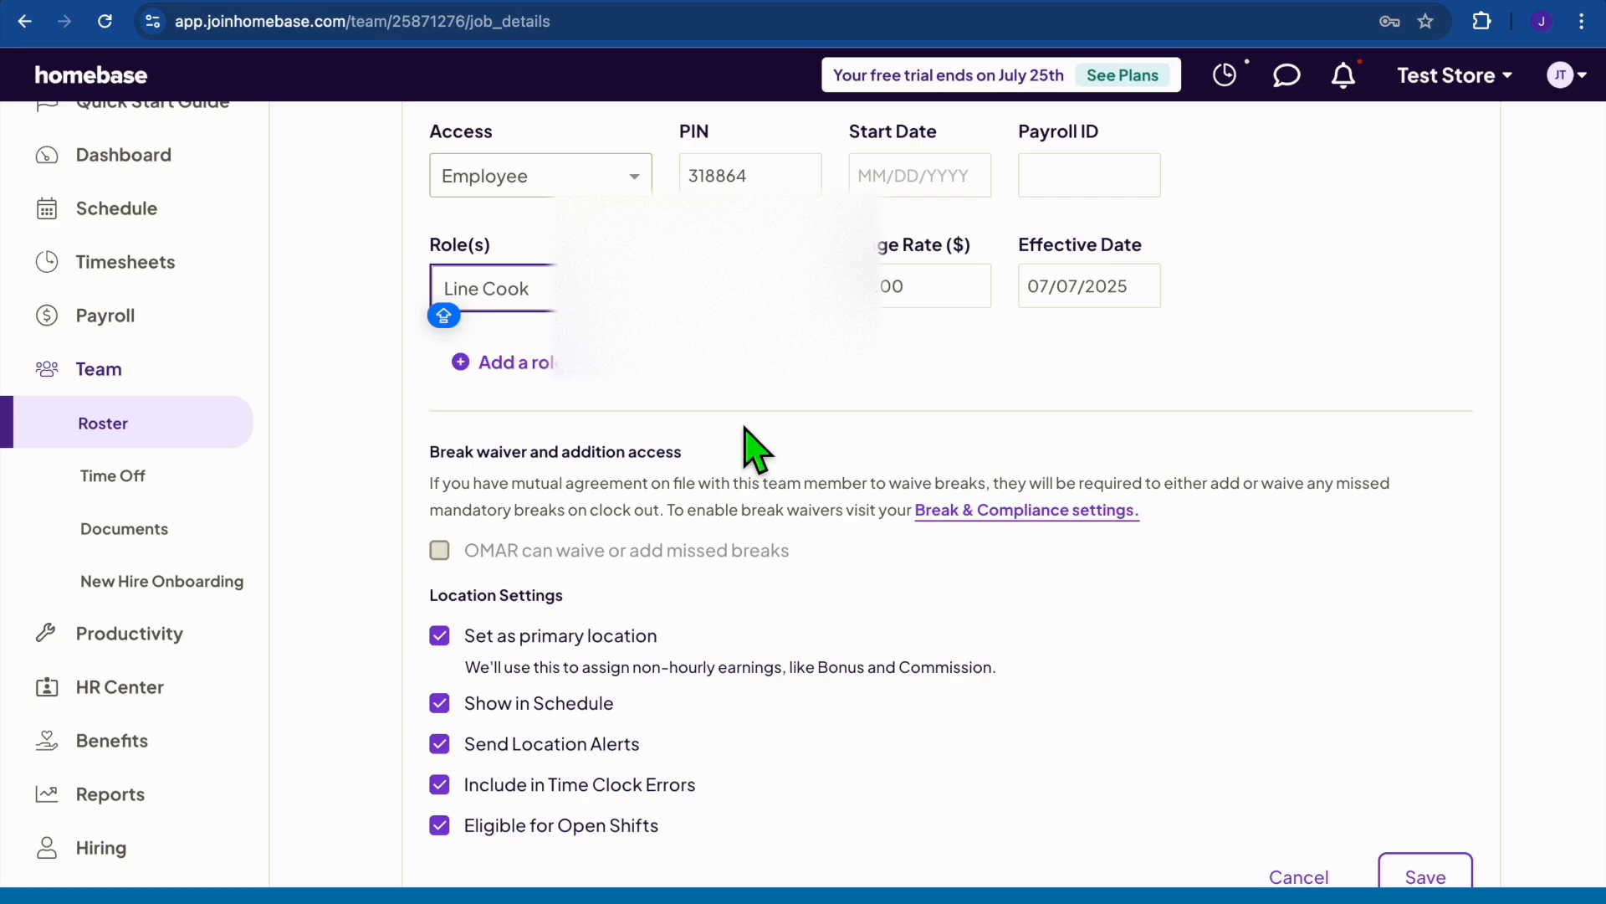
scroll(756, 450, "down", 7)
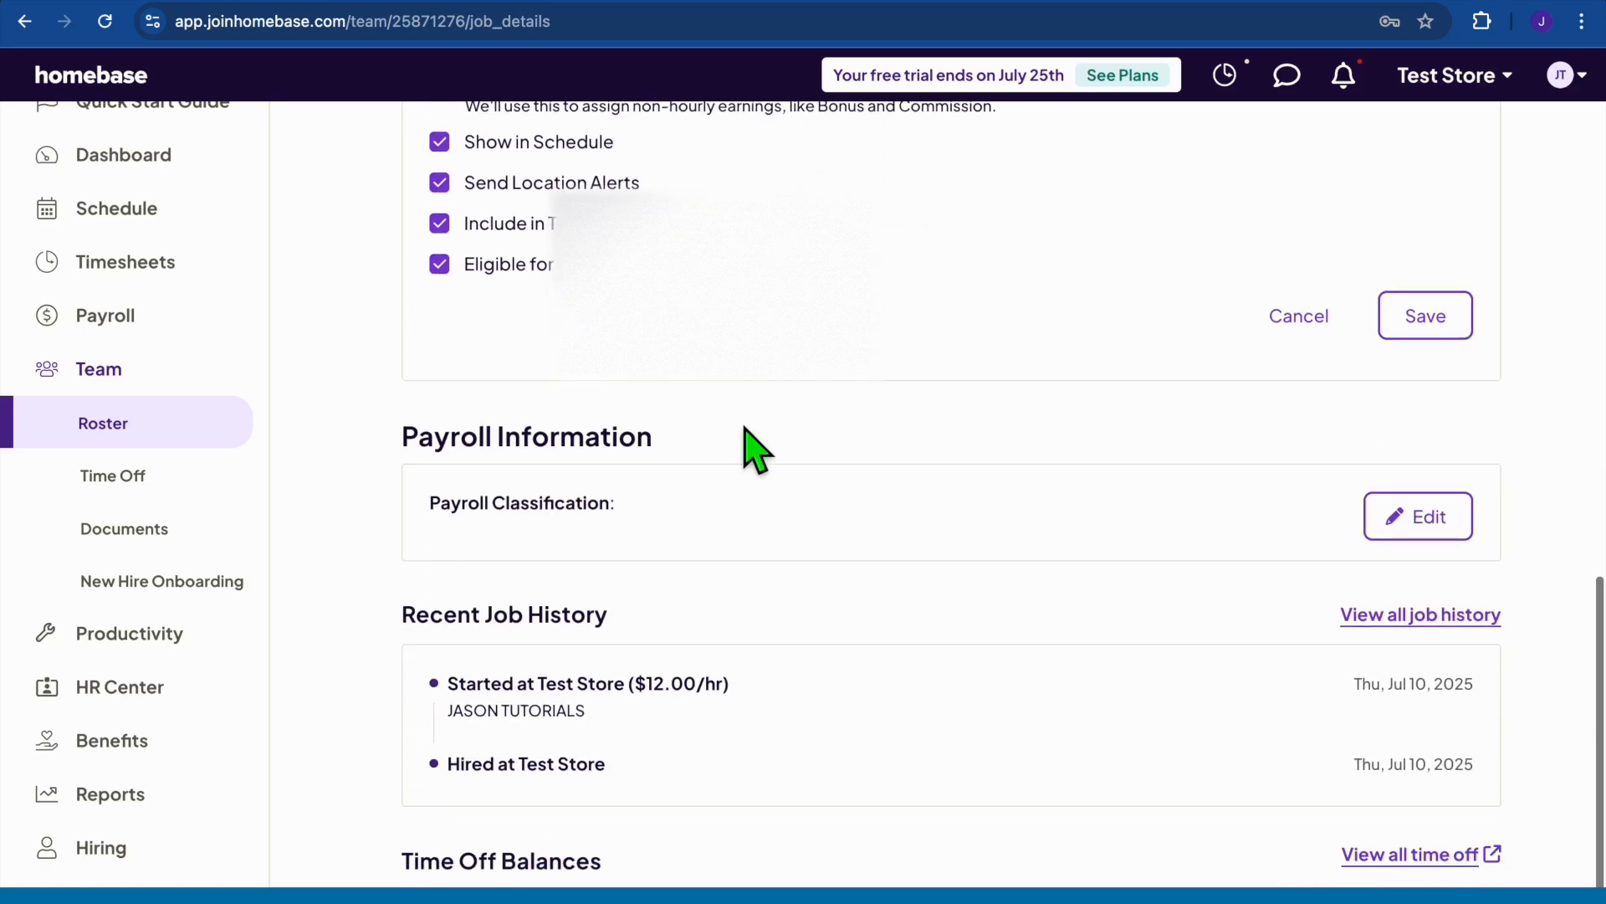
scroll(755, 450, "up", 8)
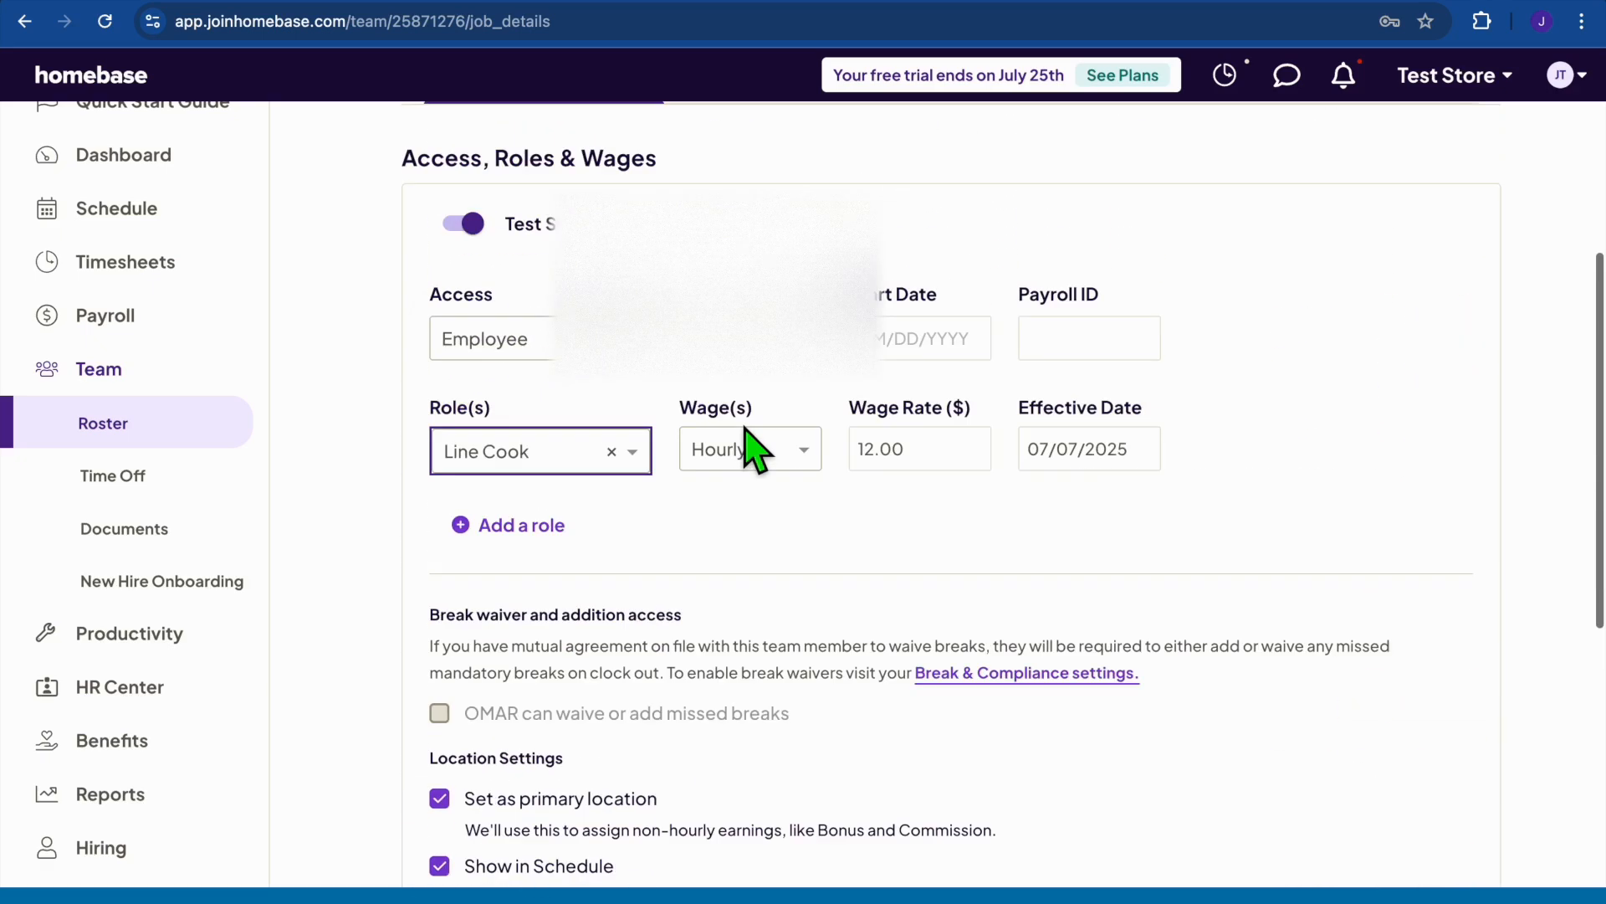
scroll(791, 458, "down", 8)
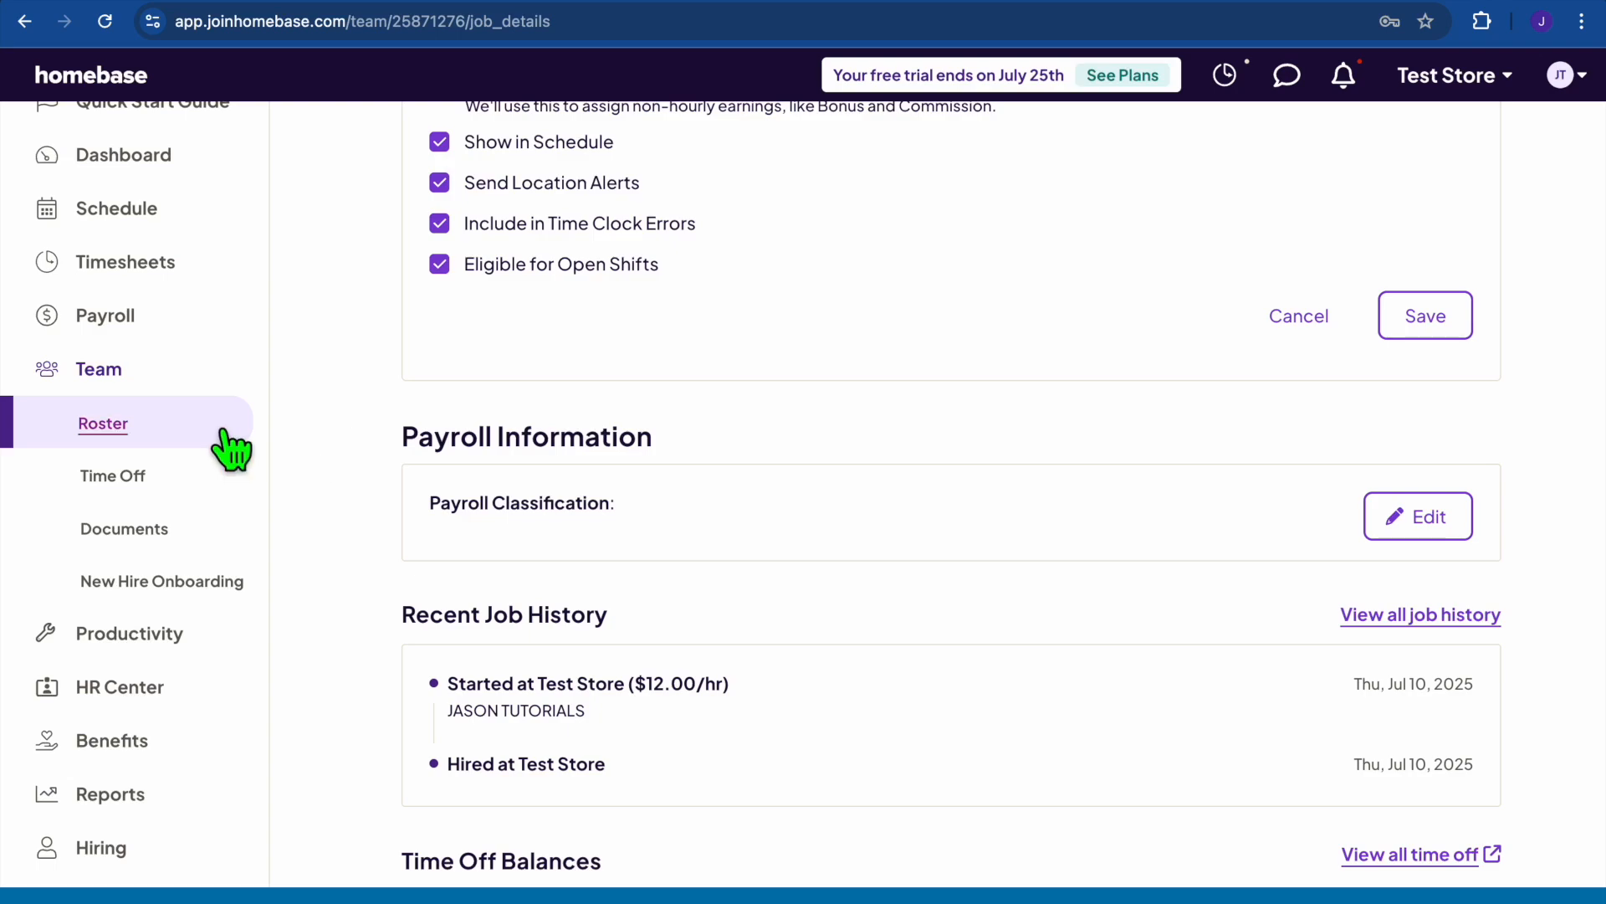
scroll(226, 447, "up", 1)
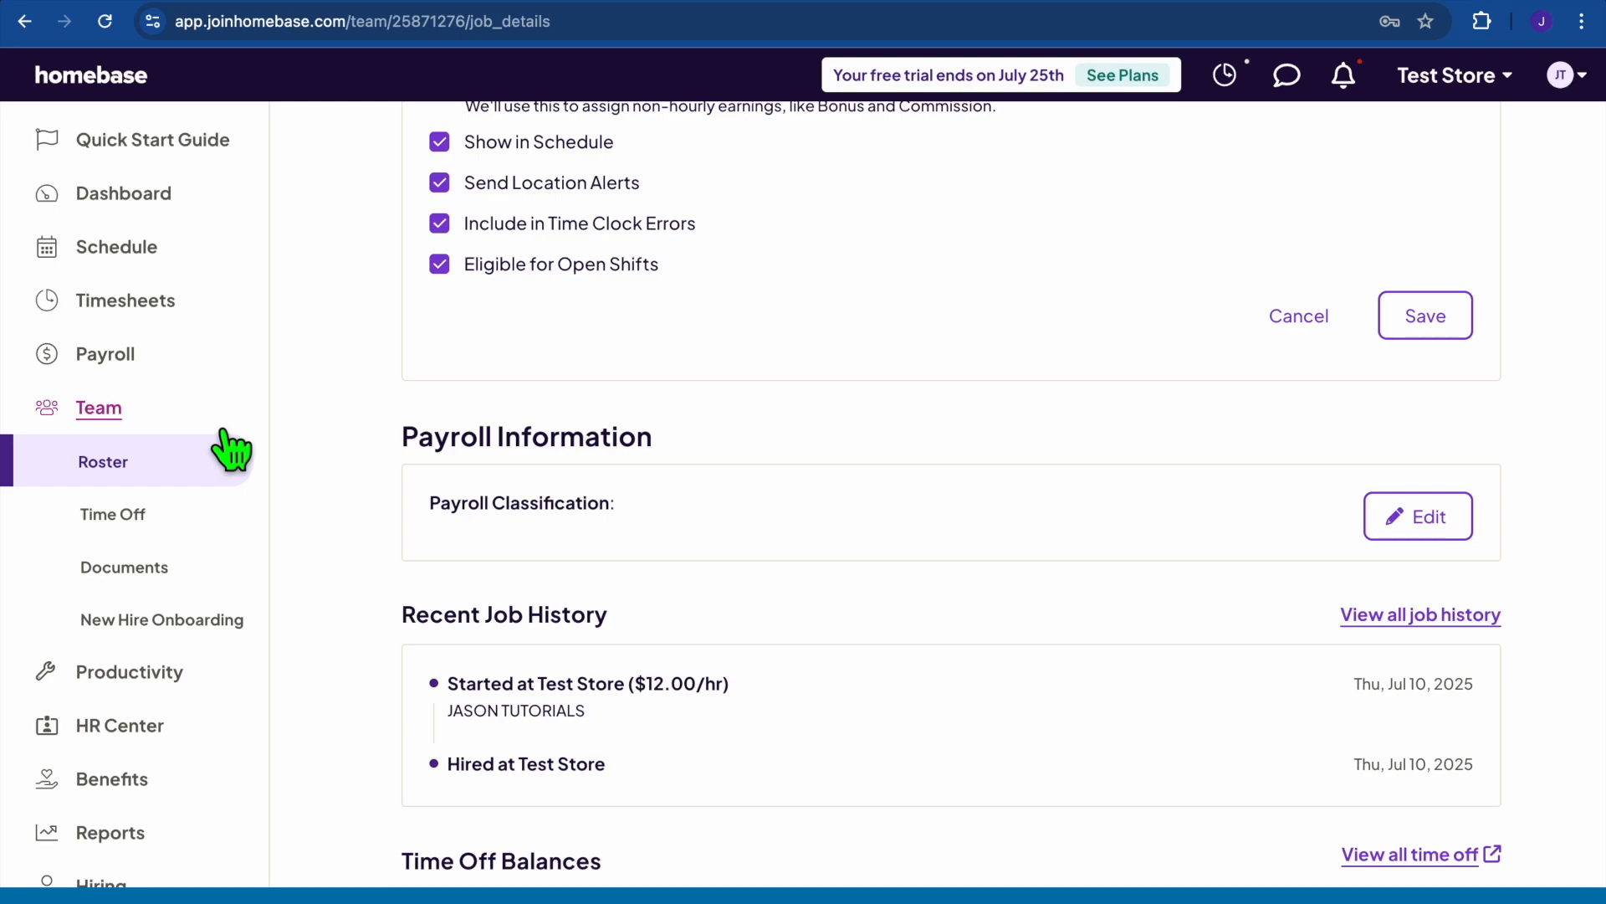
scroll(226, 452, "down", 4)
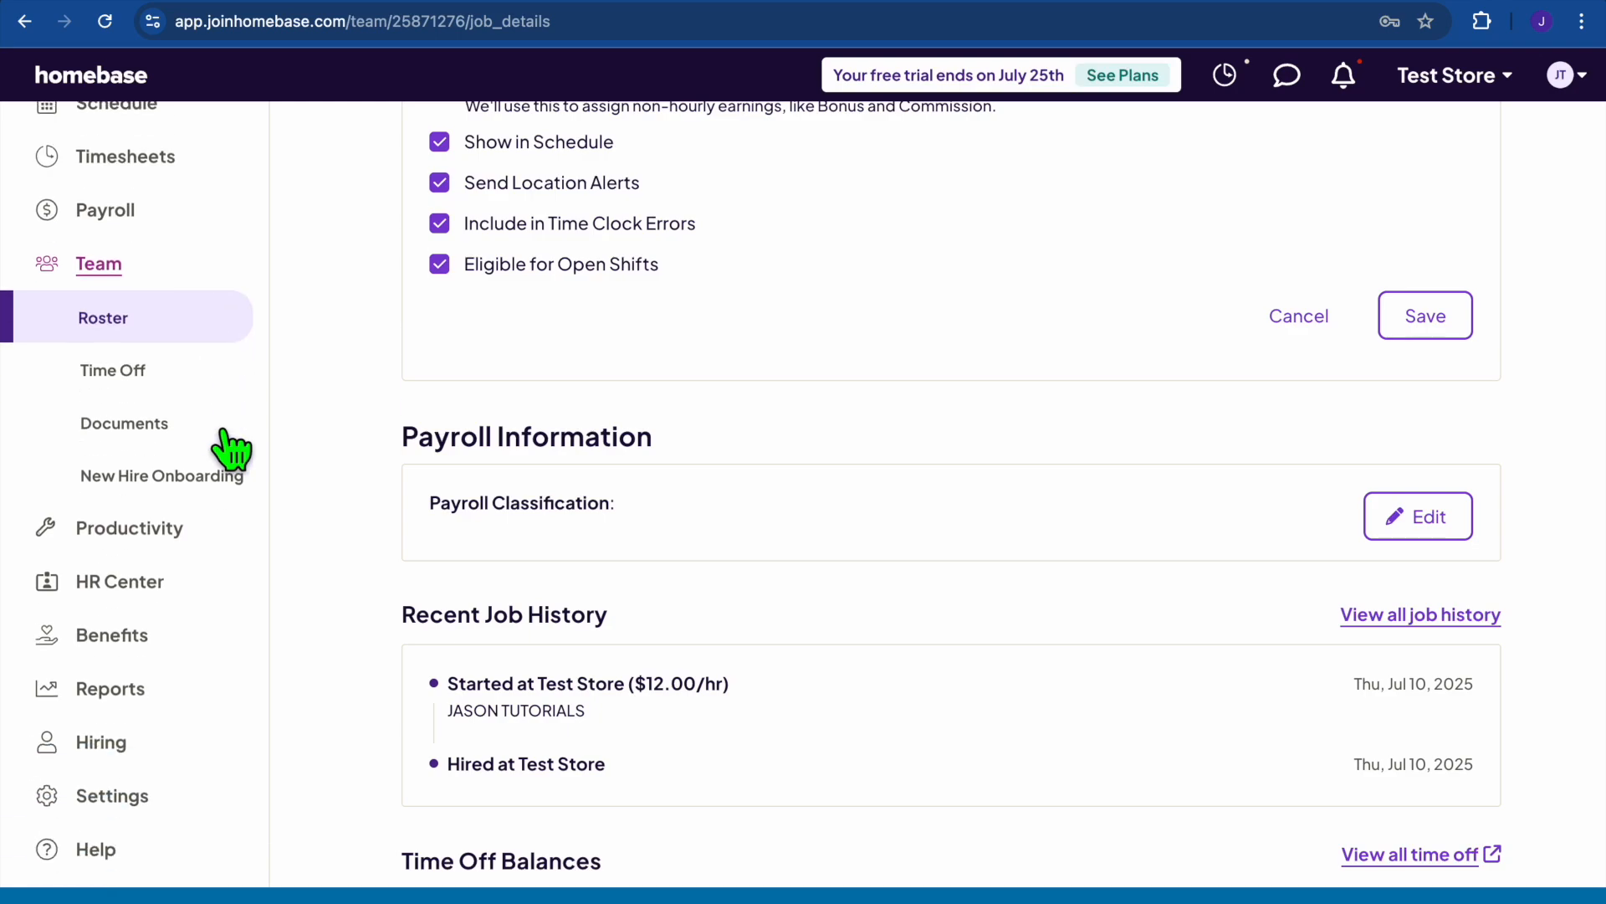
left_click(130, 799)
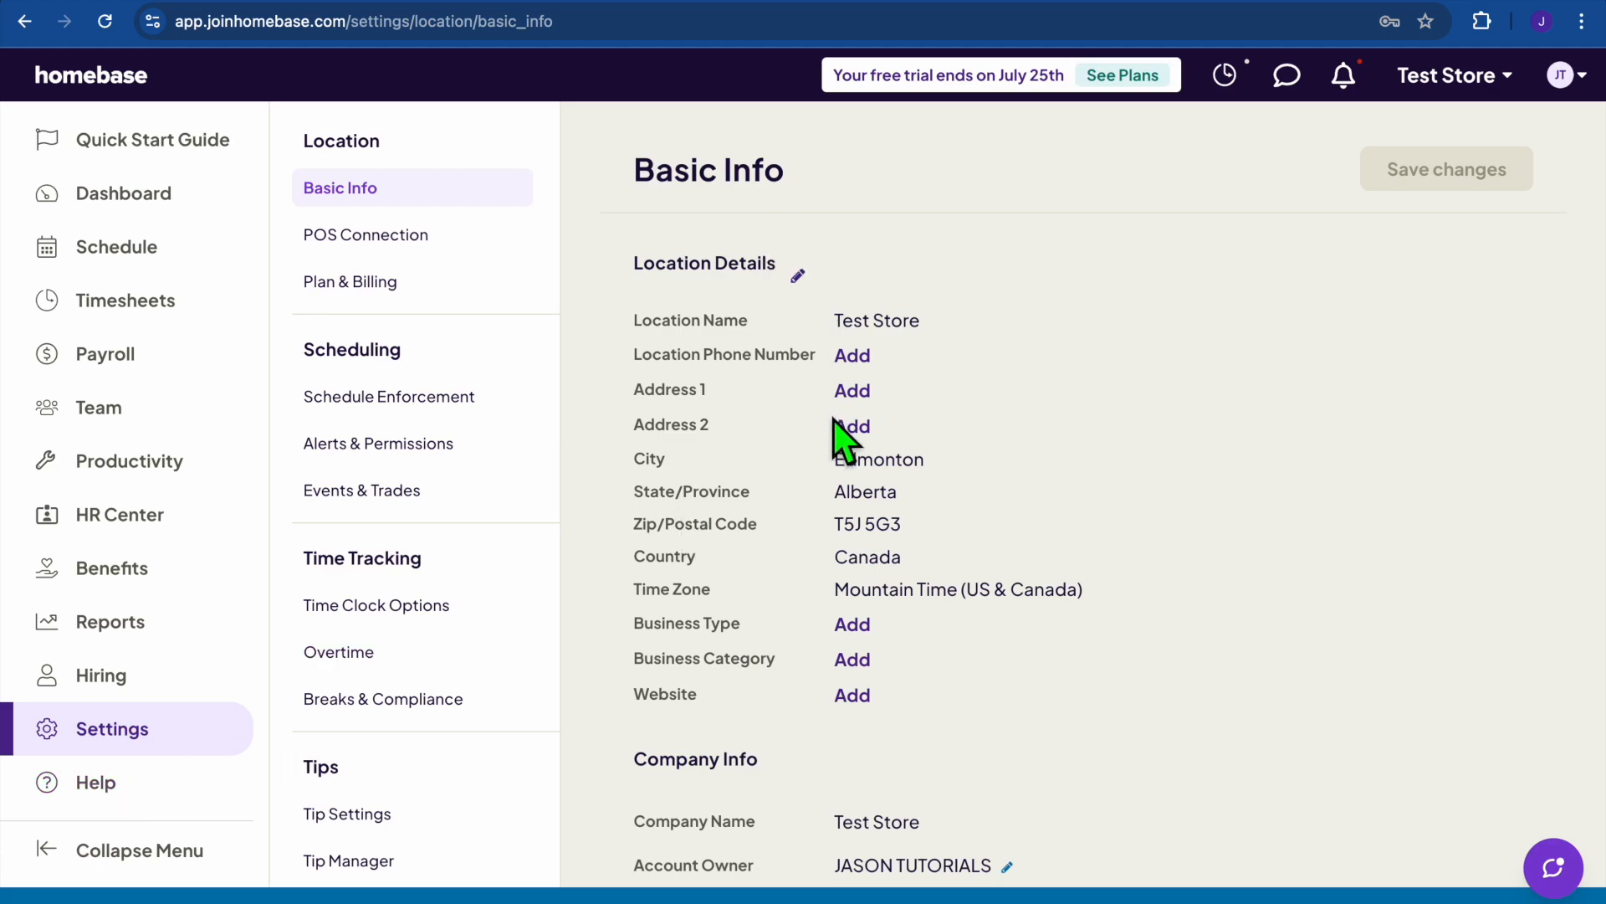
left_click(801, 278)
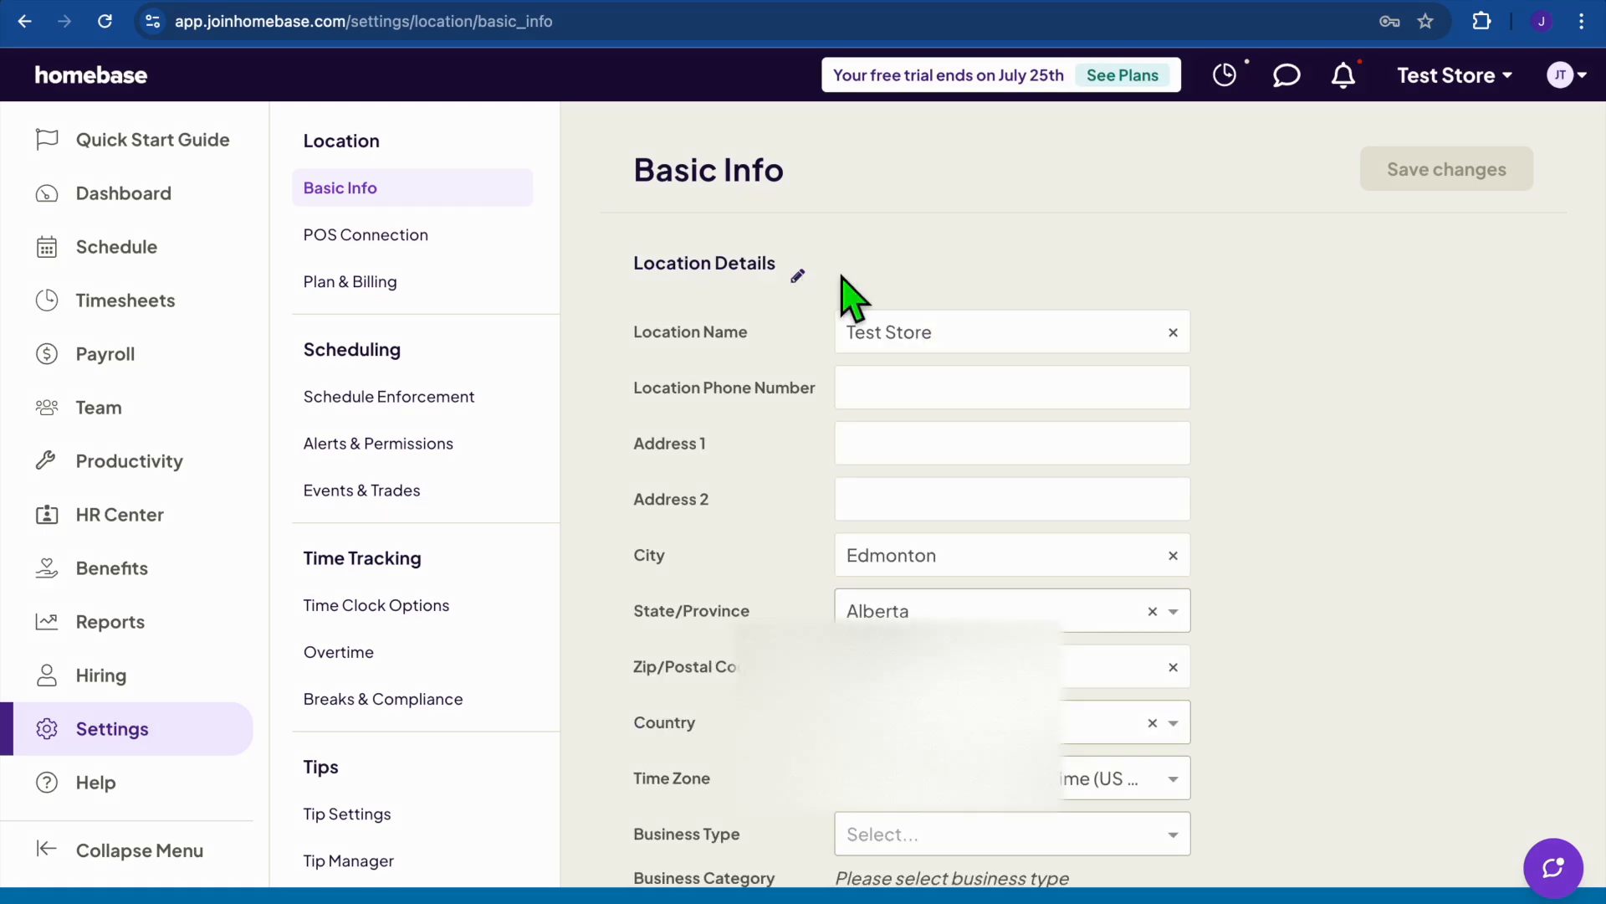
left_click(959, 346)
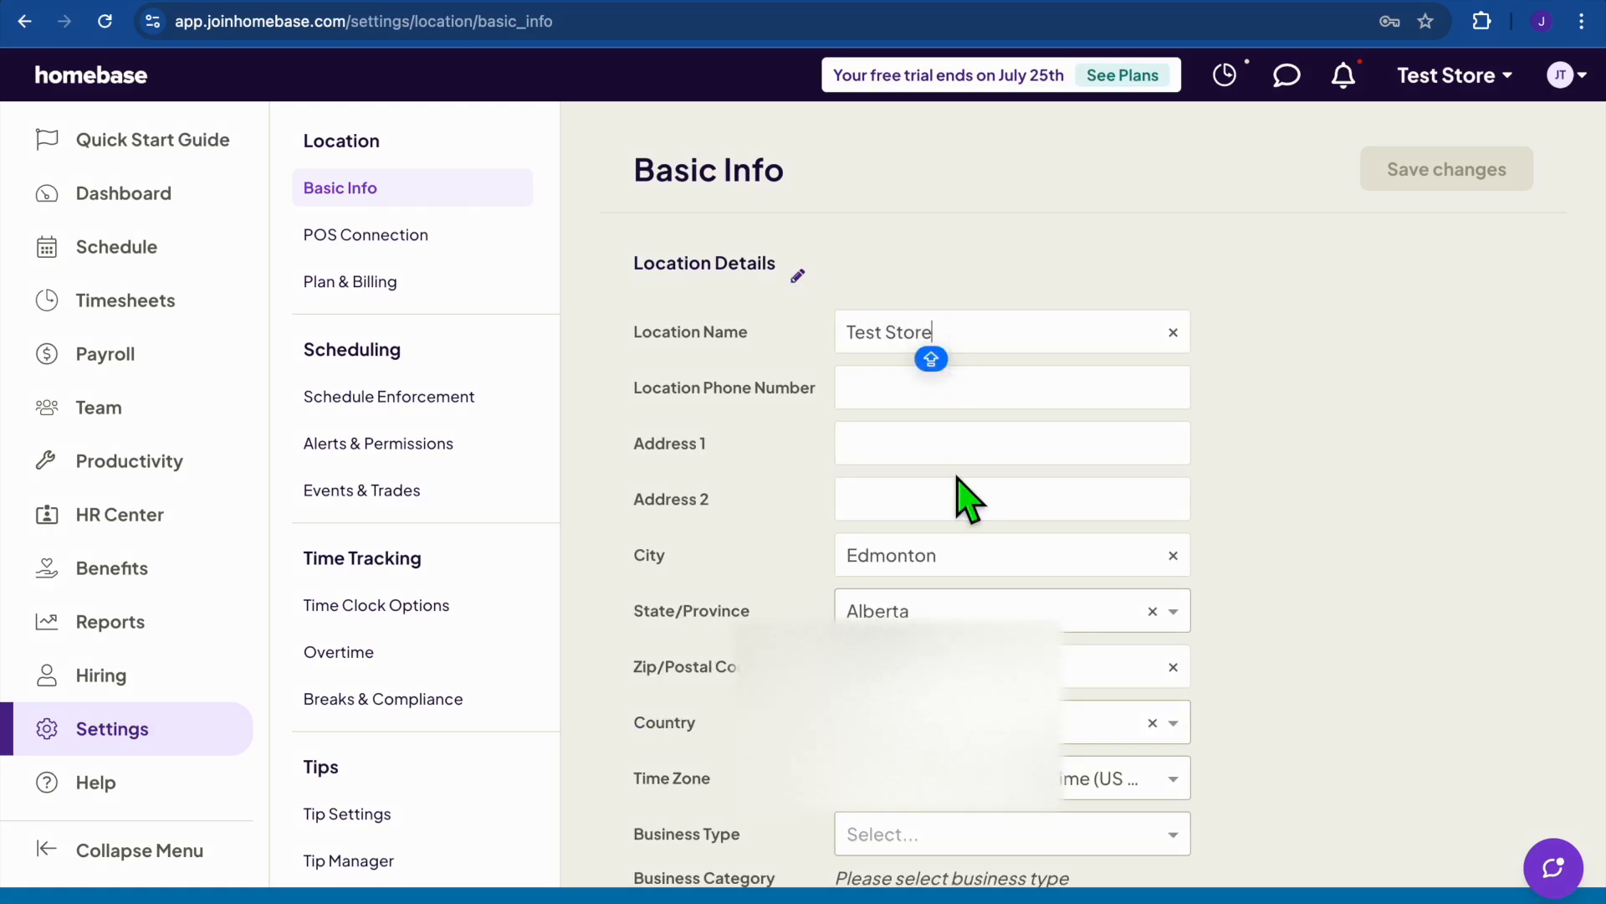
scroll(894, 376, "down", 3)
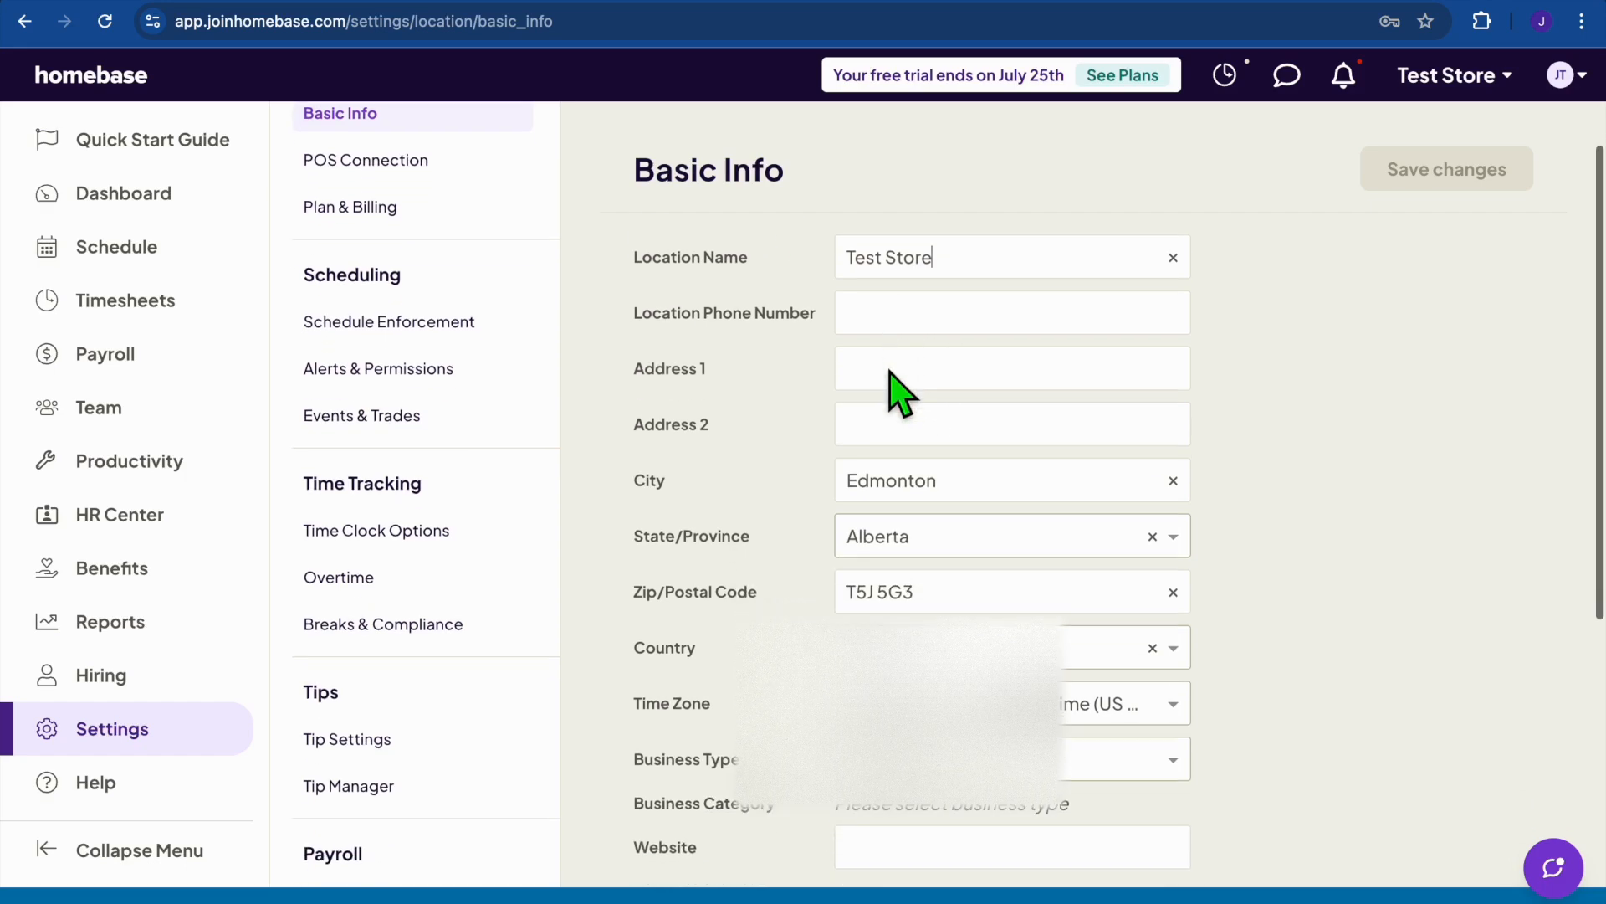
scroll(897, 386, "down", 6)
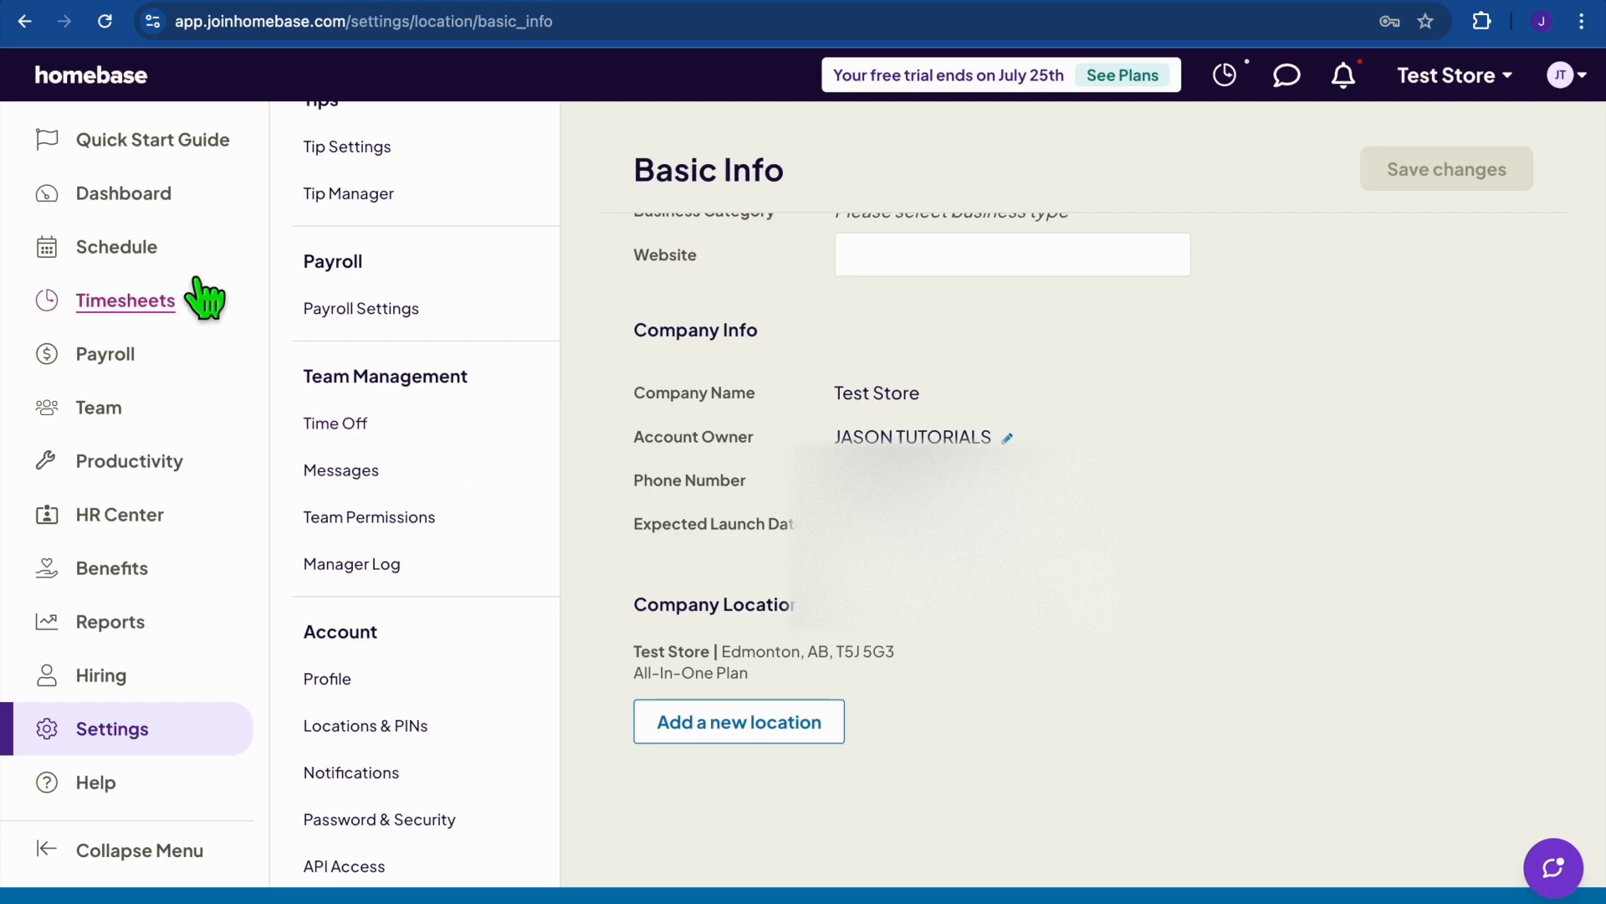
Start a new Friday shift for the second team member on the weekly schedule.
left_click(141, 255)
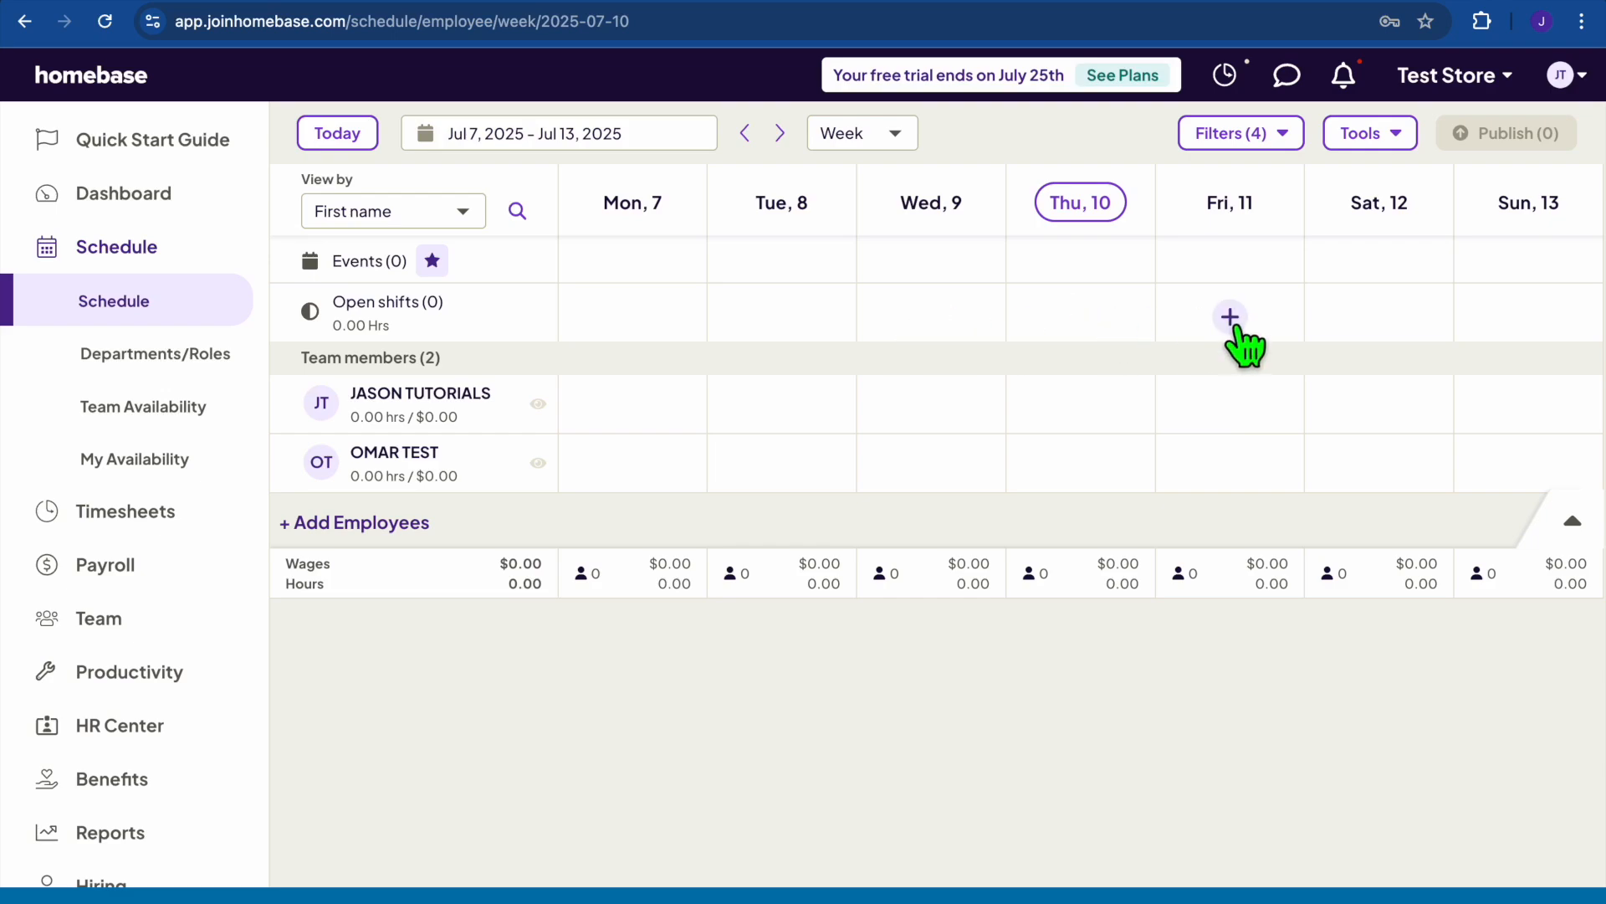
left_click(1229, 467)
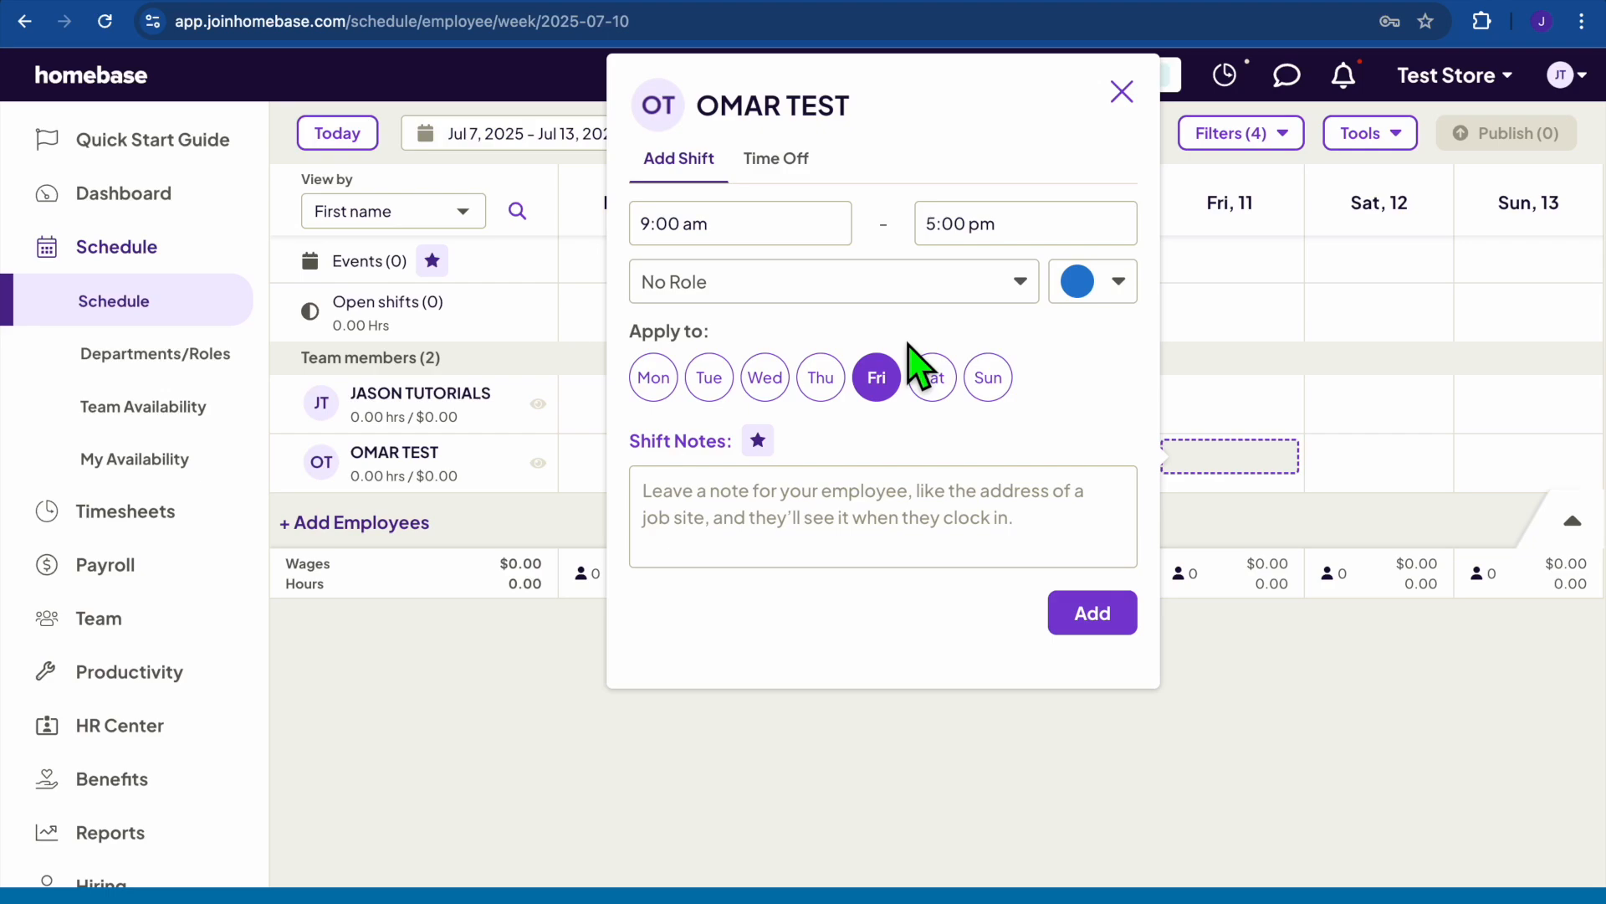
left_click(853, 290)
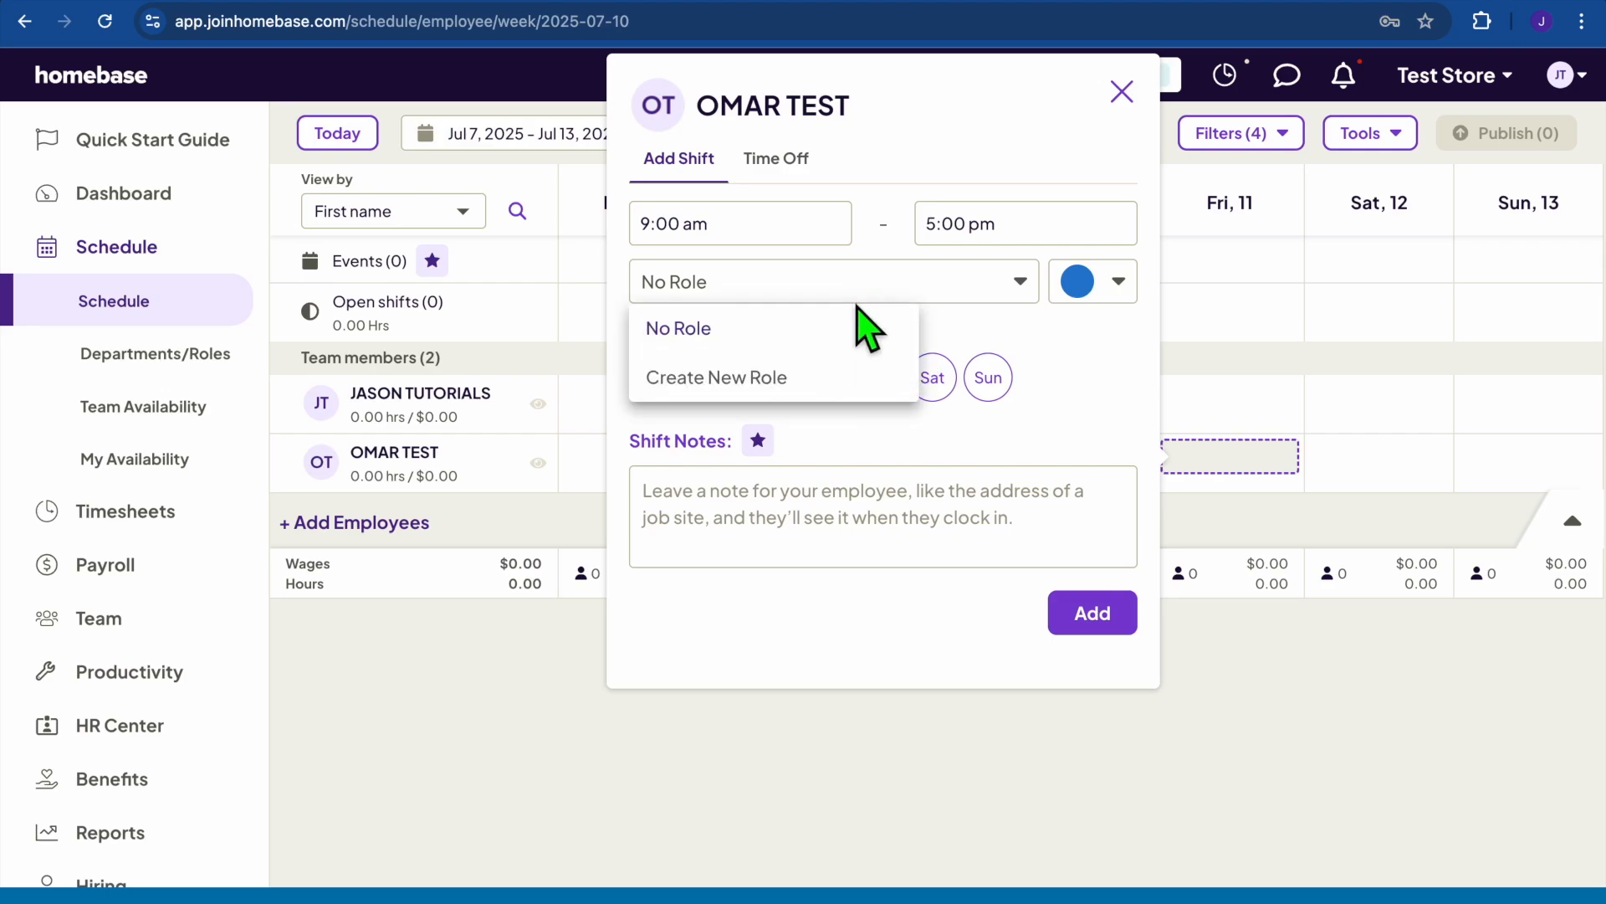
left_click(828, 347)
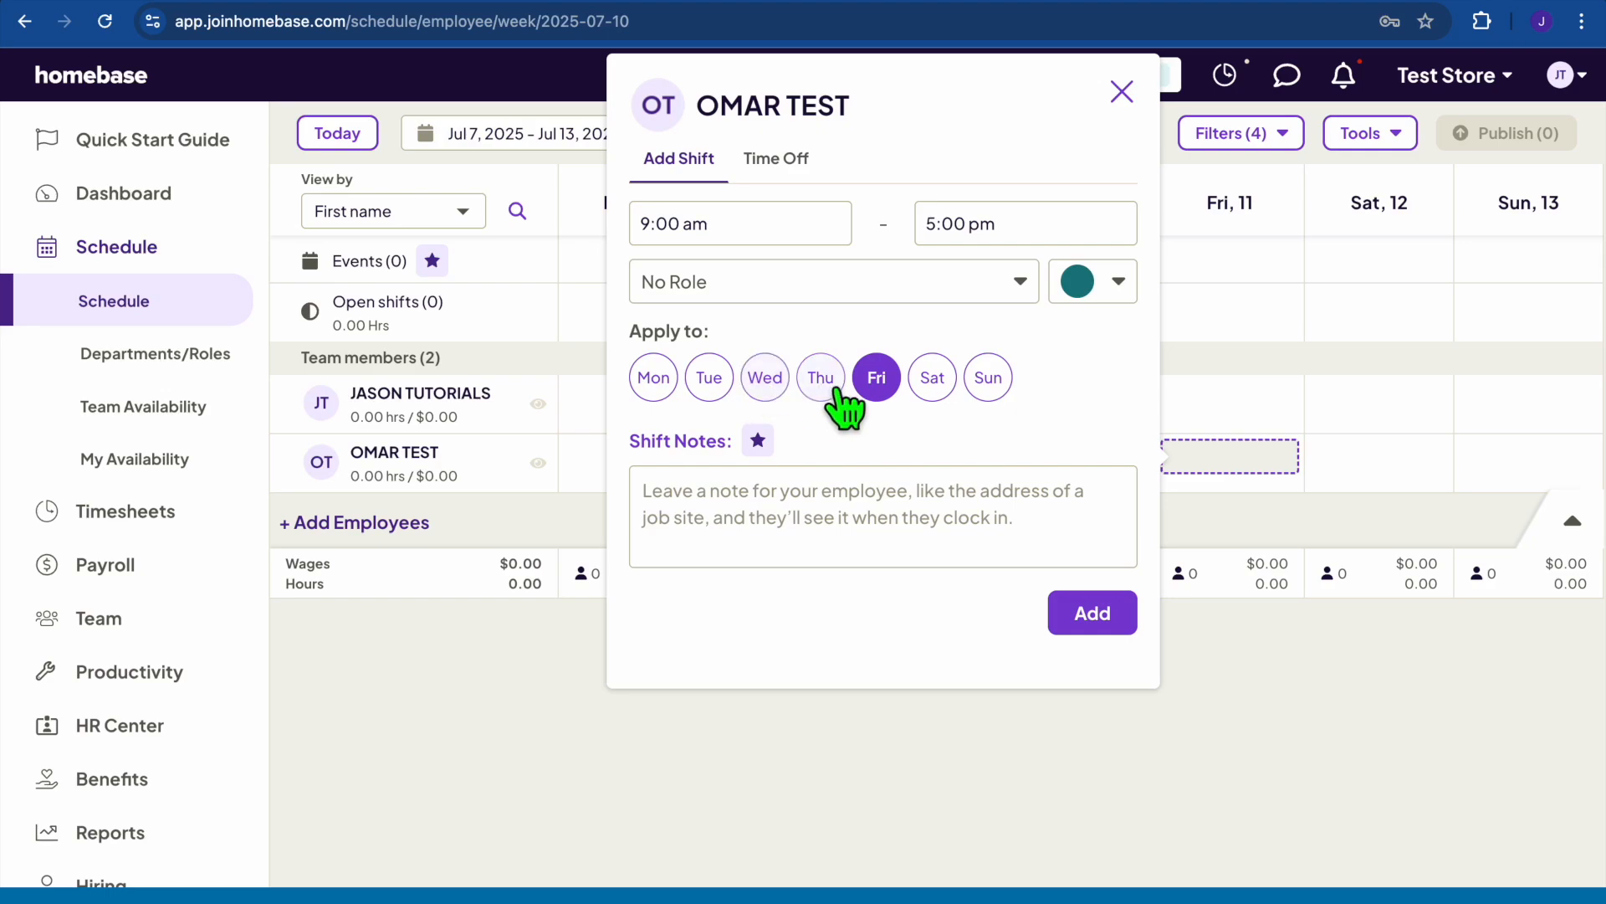
left_click(907, 552)
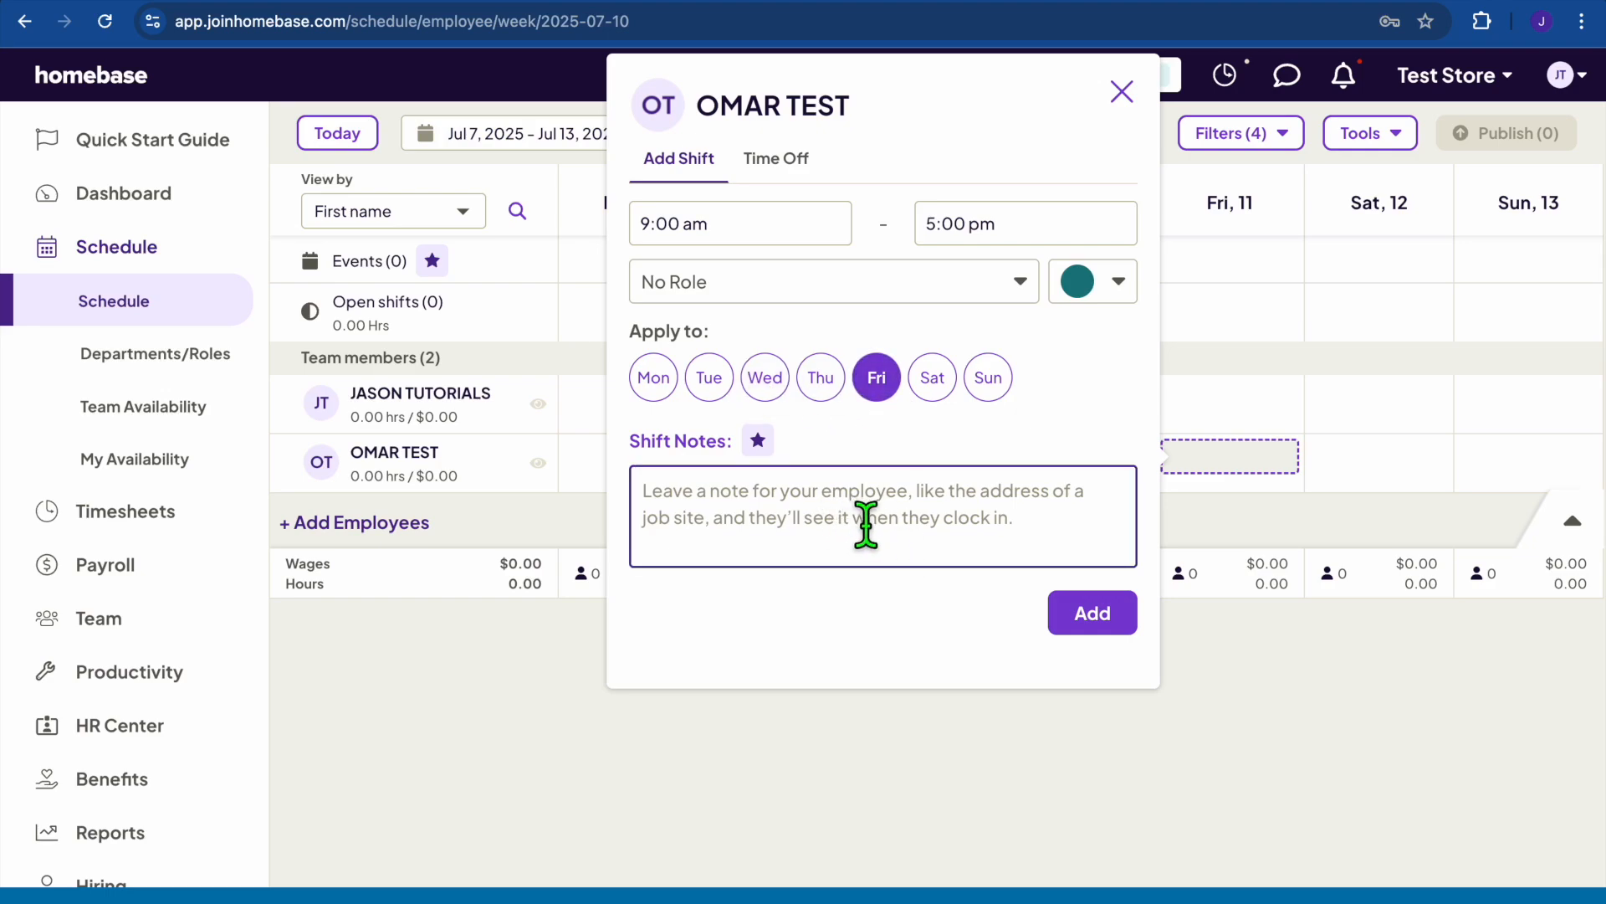
Set the shift to 7:00 am–4:00 pm and repeat it on Saturday and Sunday.
left_click(753, 222)
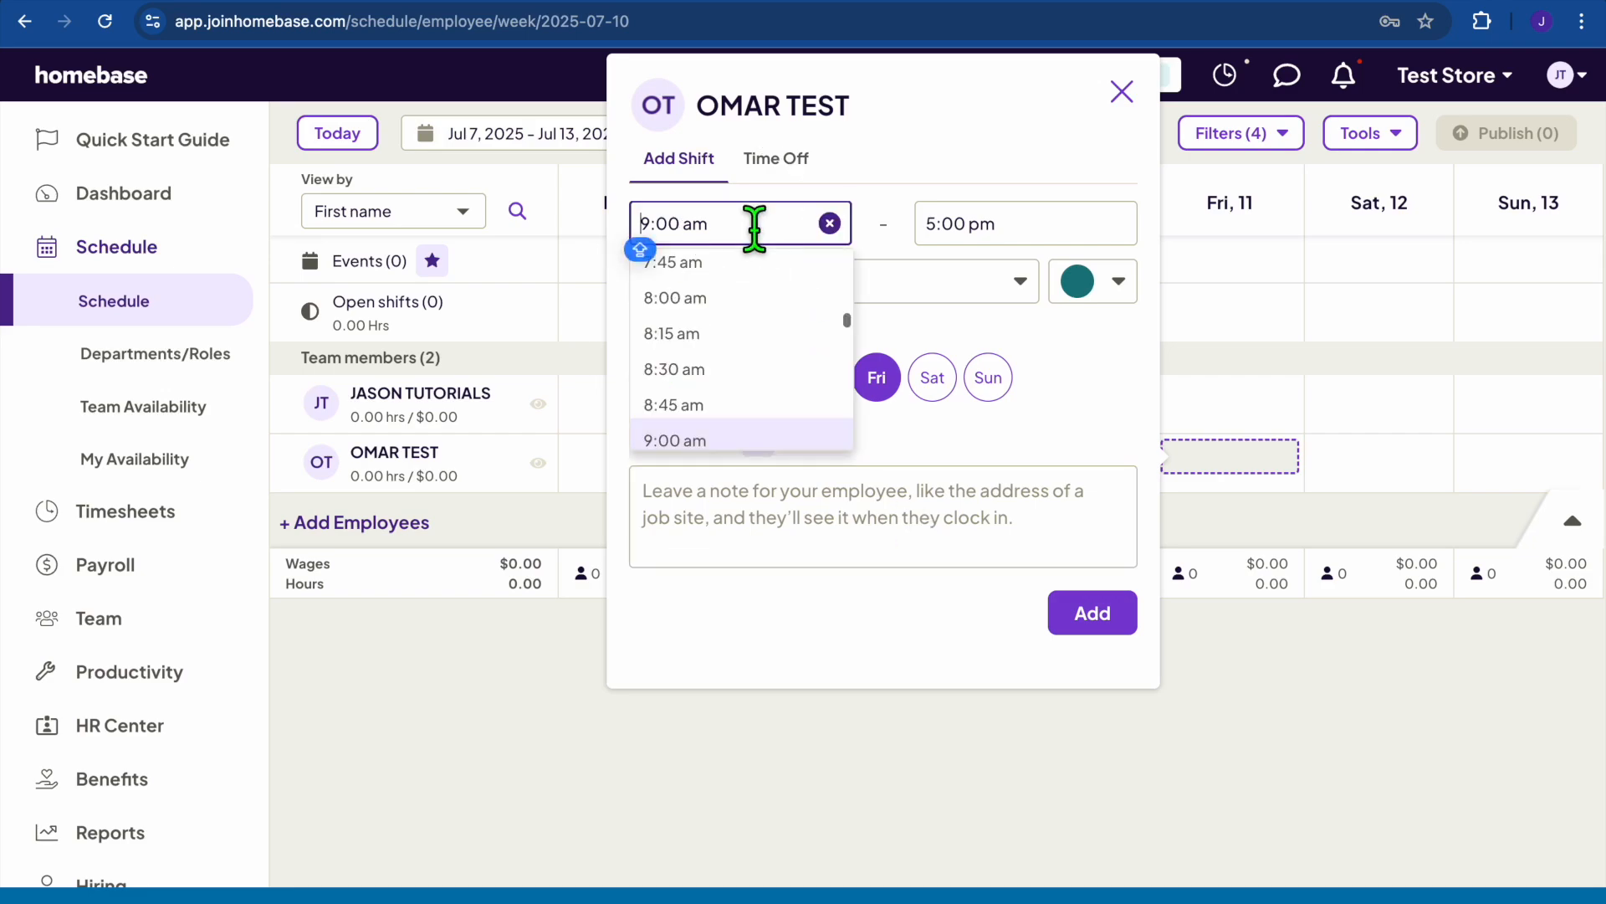
scroll(775, 355, "up", 4)
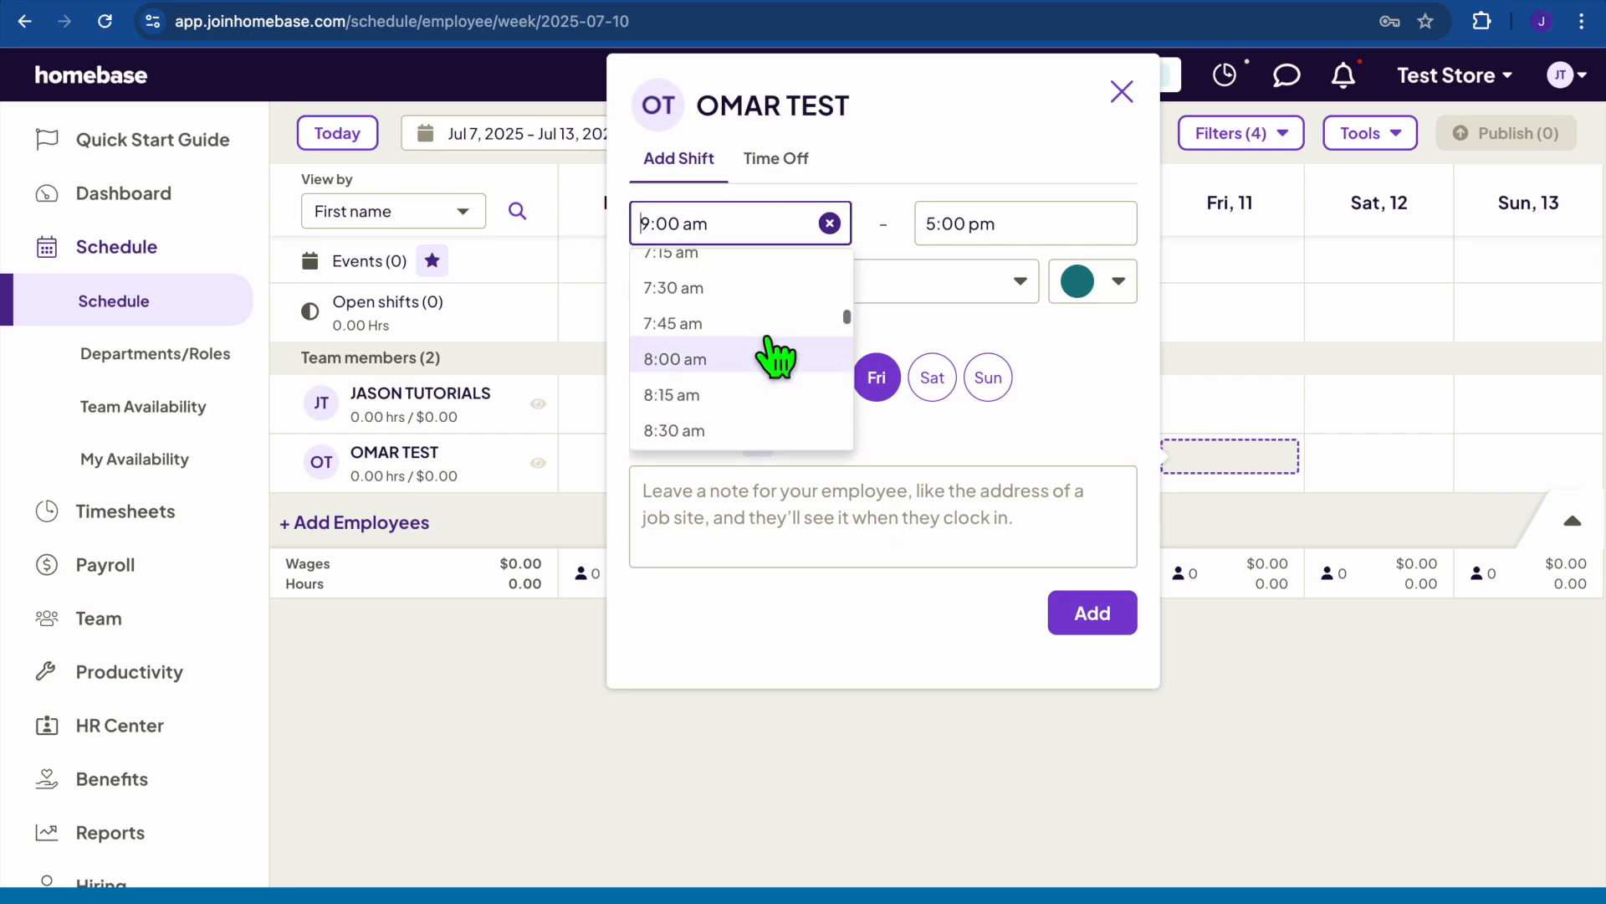
left_click(737, 294)
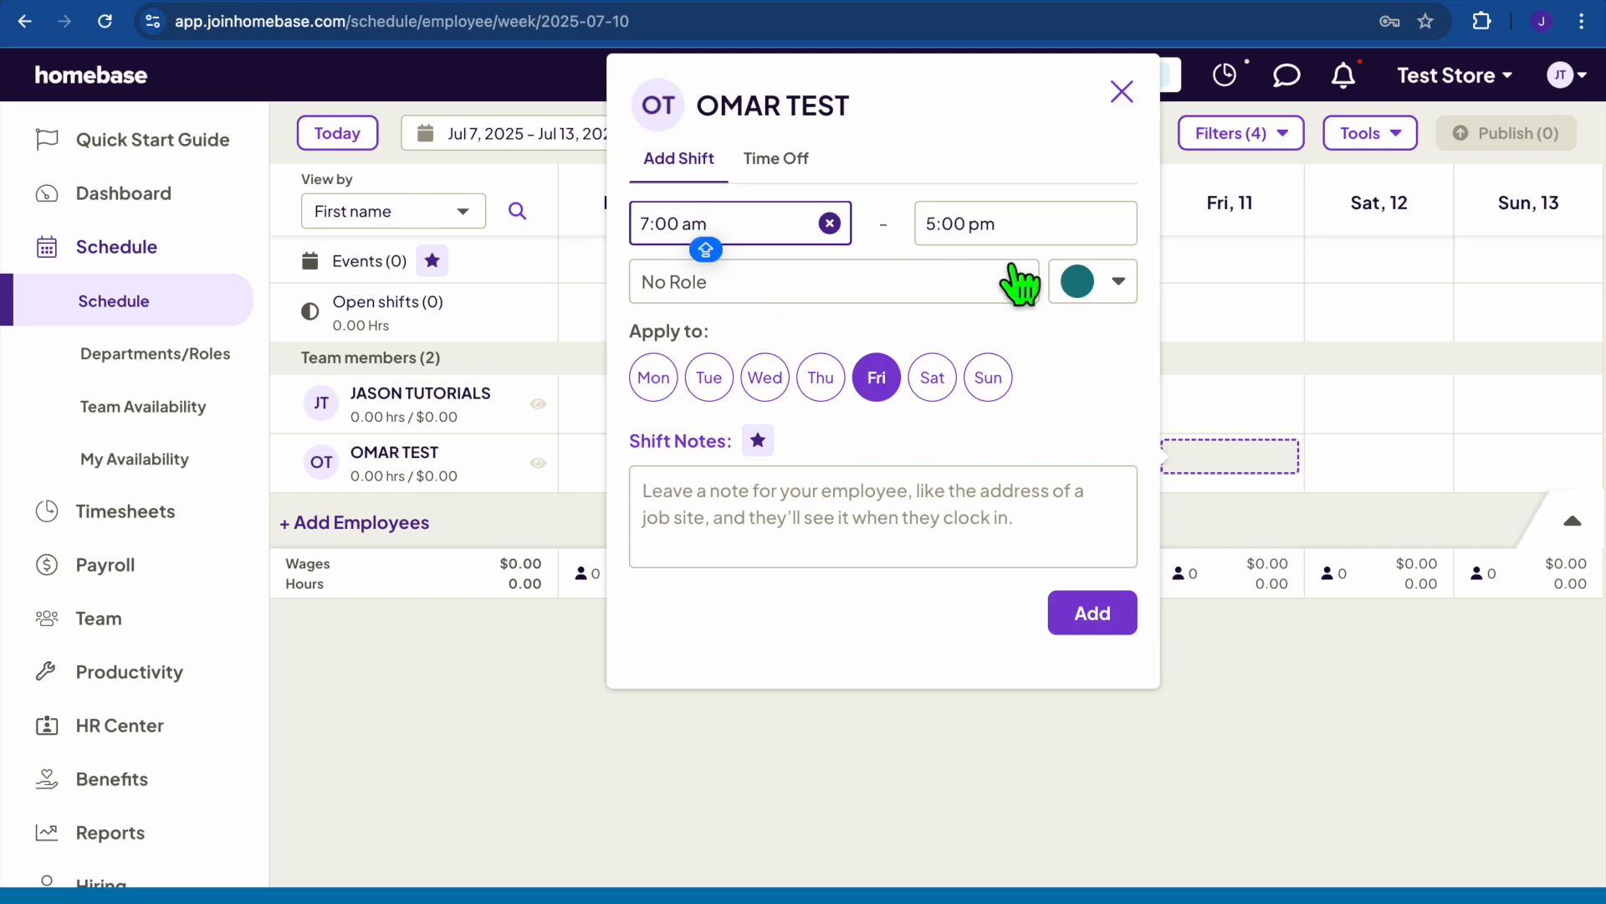
left_click(1037, 241)
scroll(1014, 394, "up", 1)
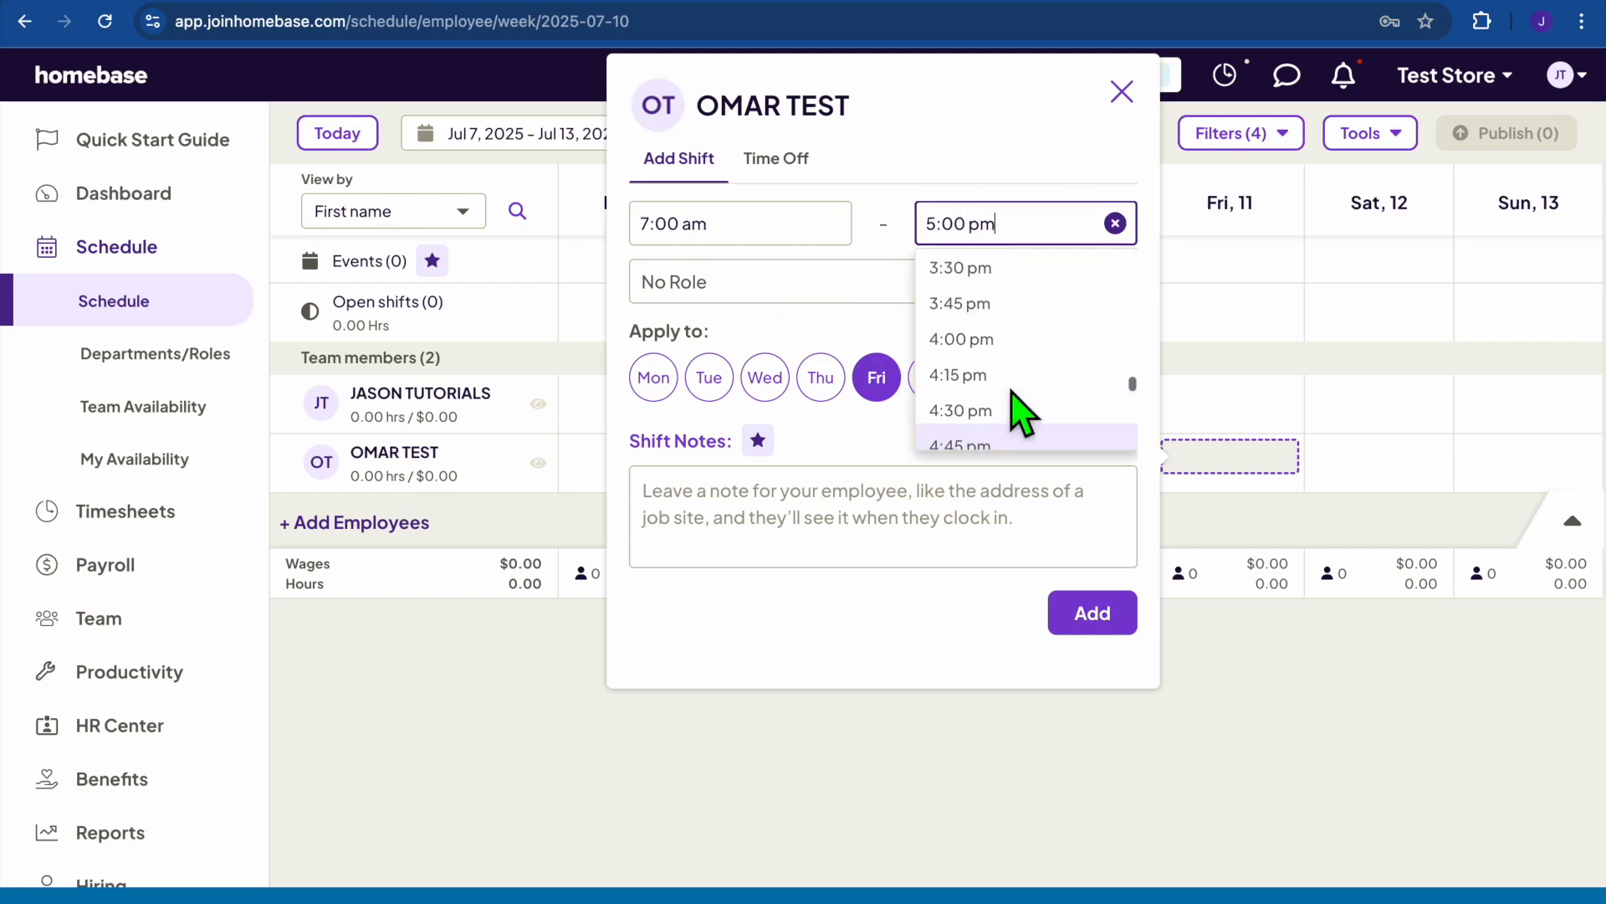
left_click(986, 348)
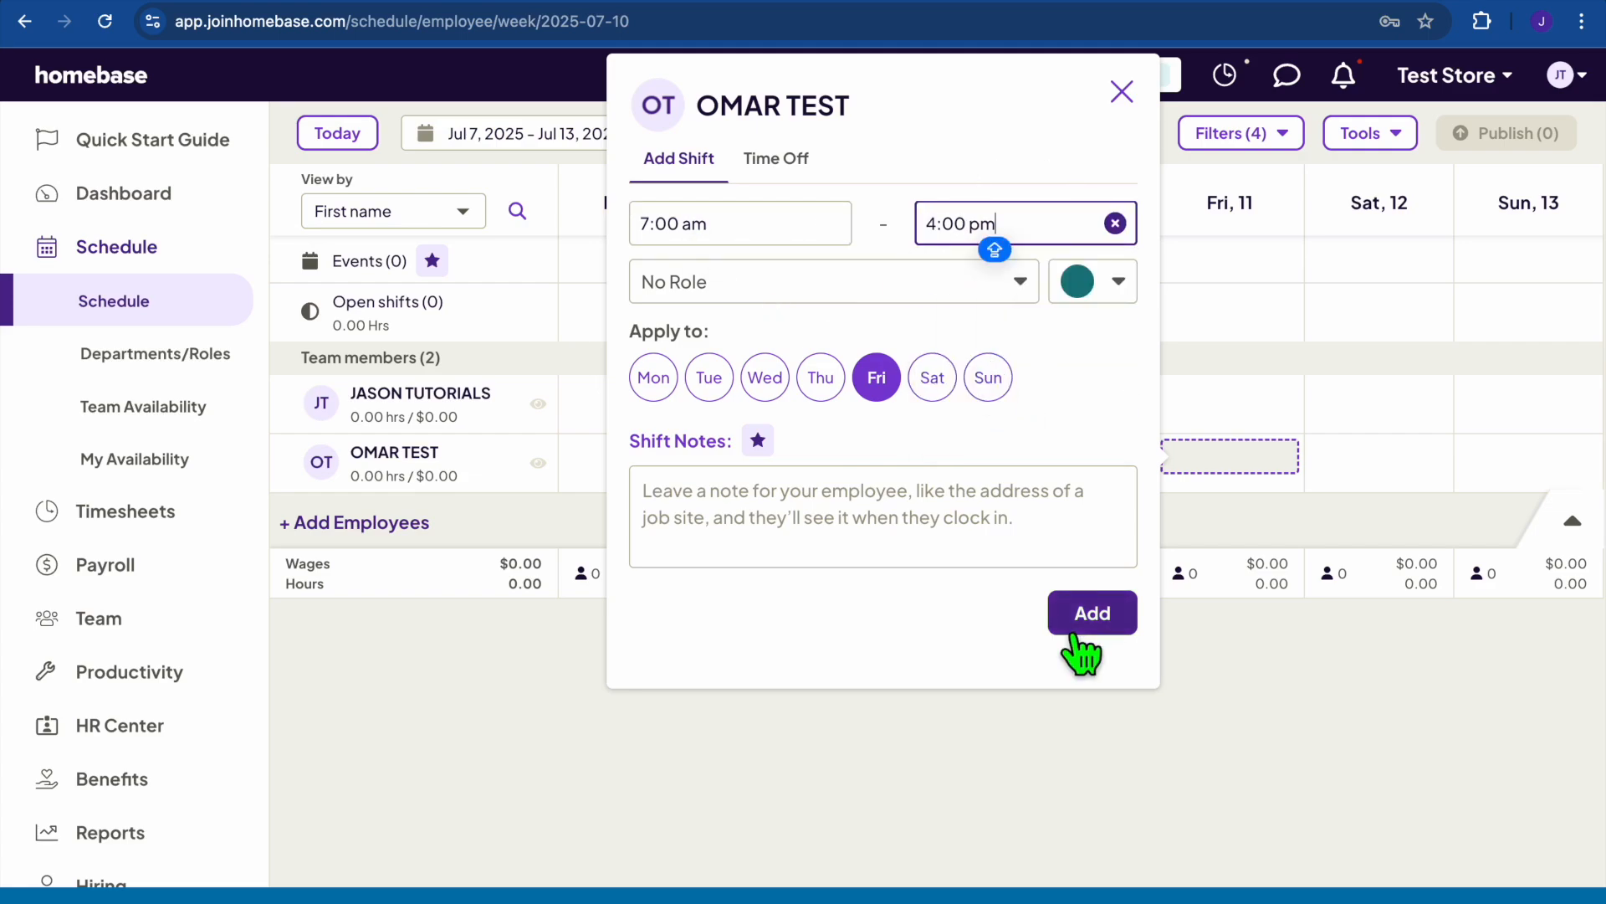
left_click(933, 383)
left_click(976, 385)
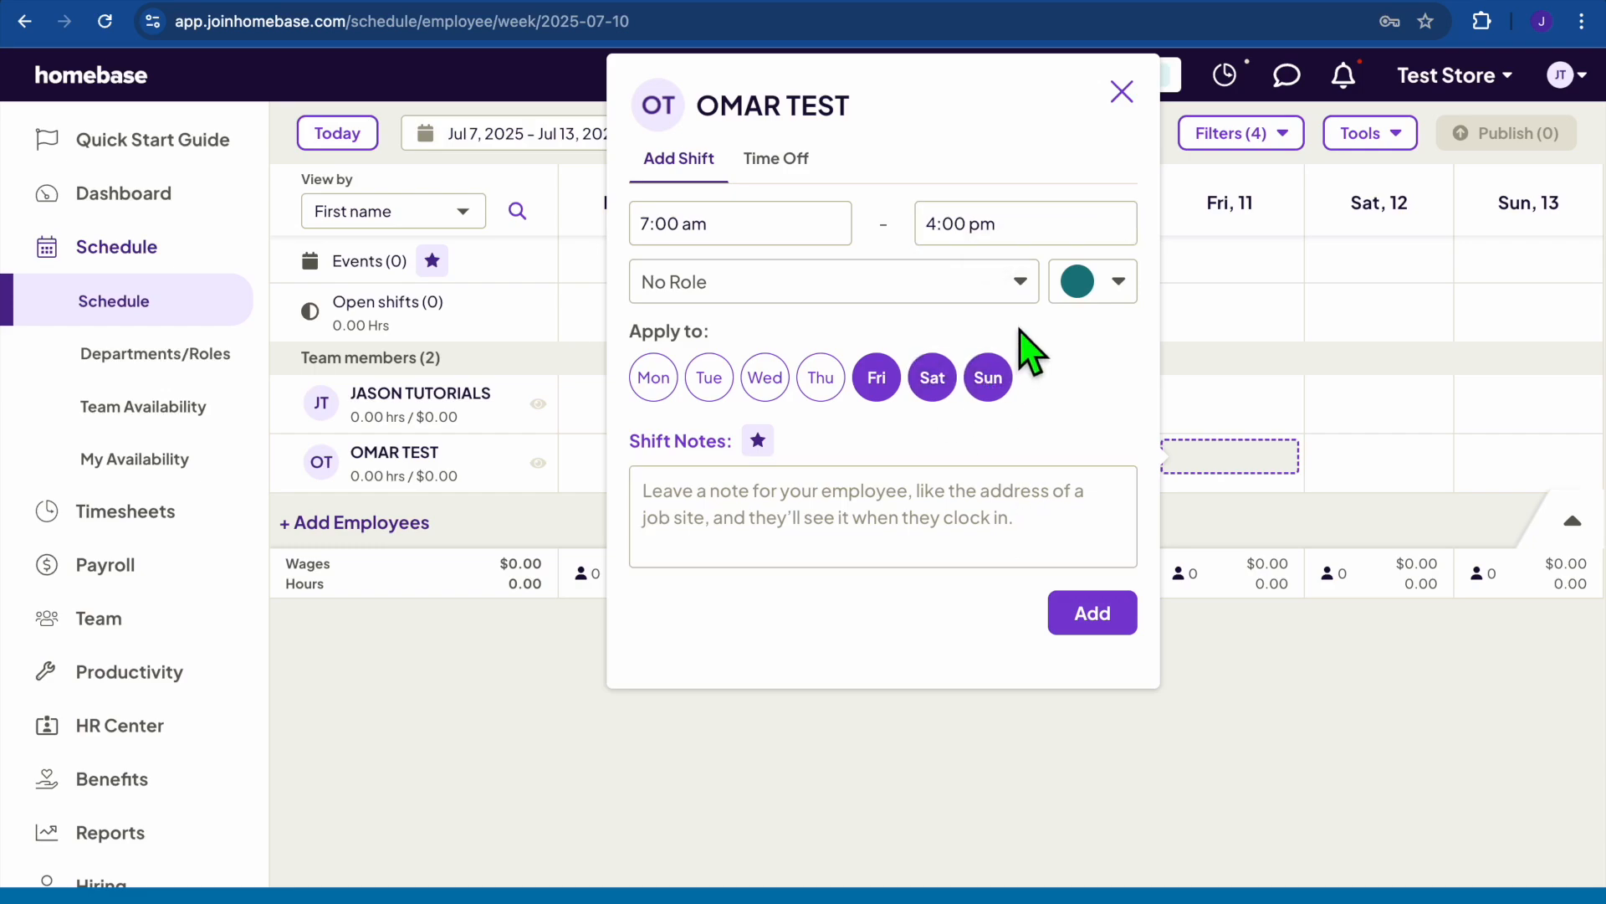
Give the shift a new CASHIER role and add the three shifts to the schedule.
left_click(1016, 282)
left_click(809, 380)
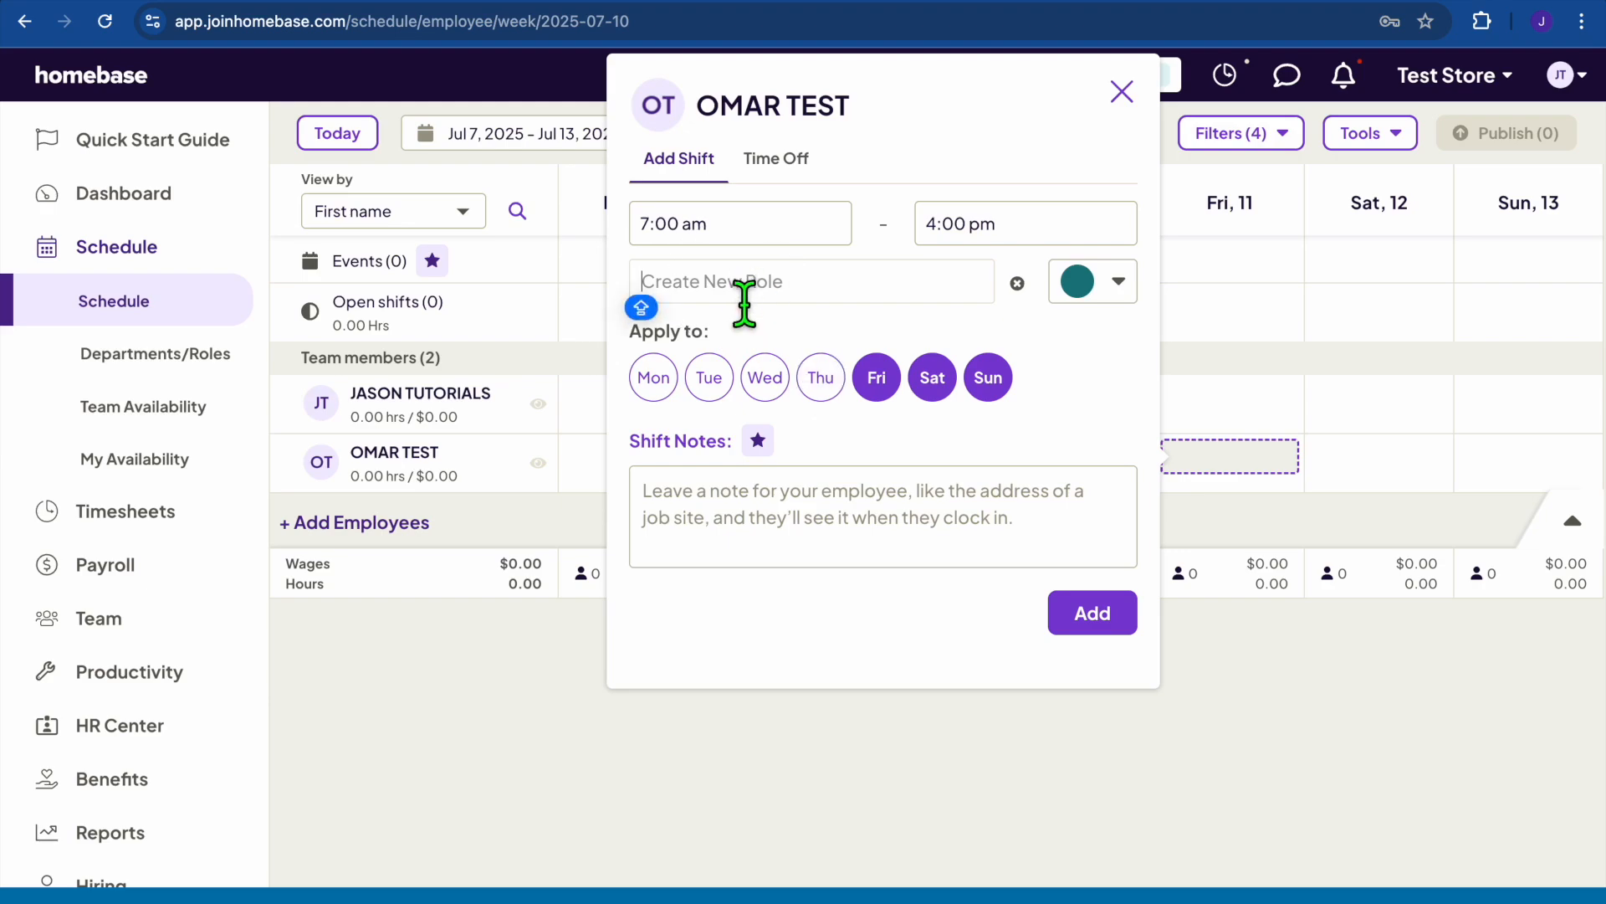
type("CASHIER")
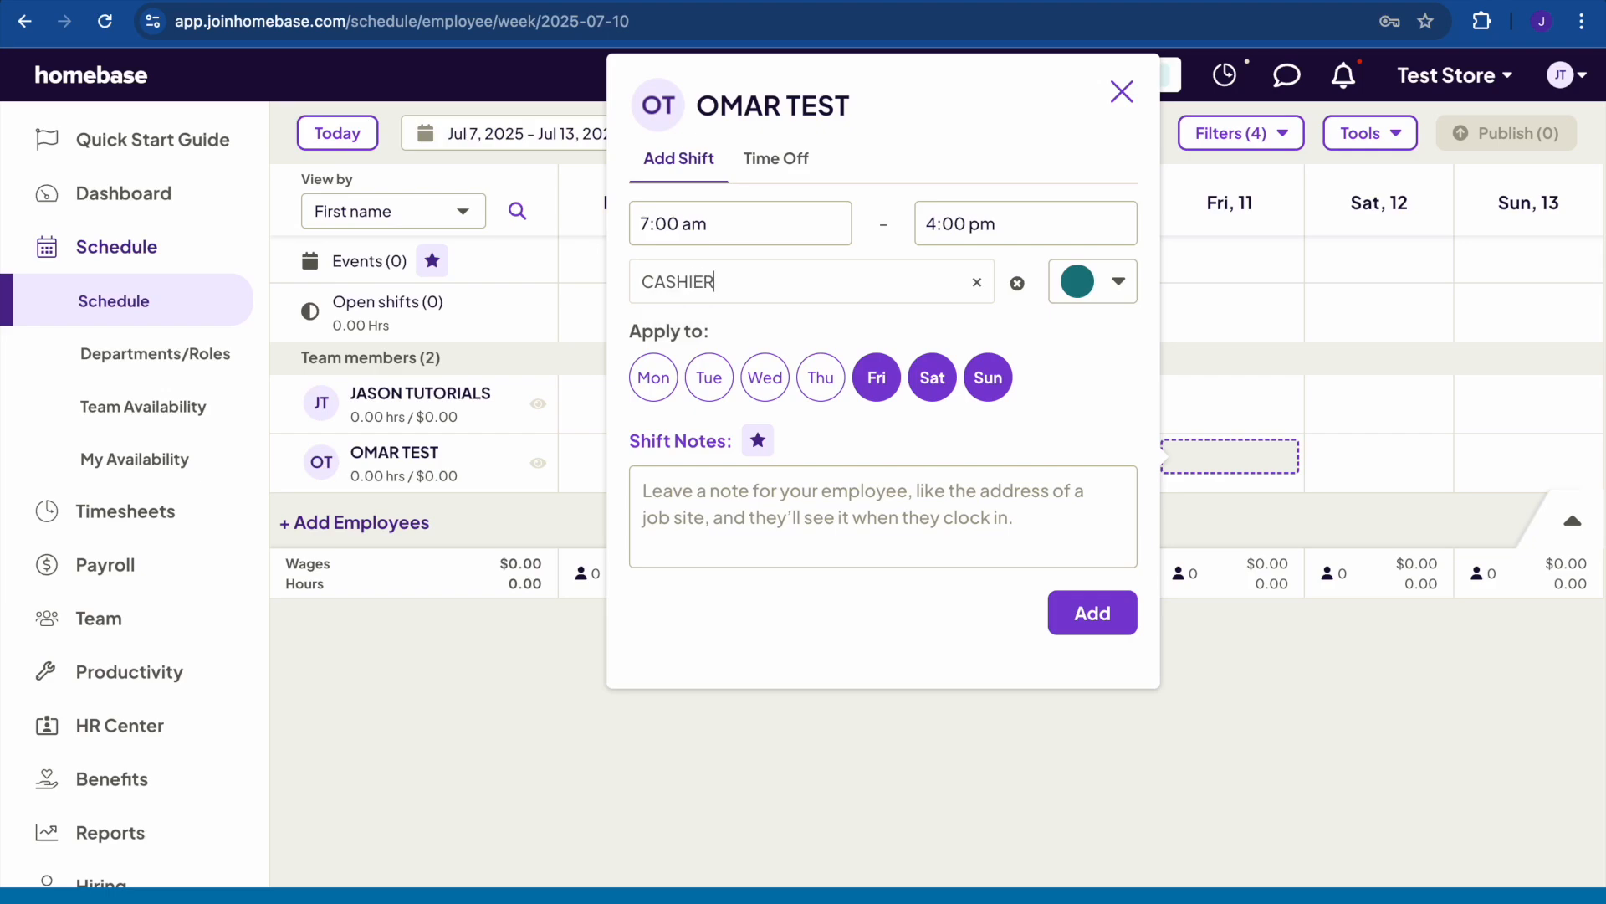
left_click(1071, 607)
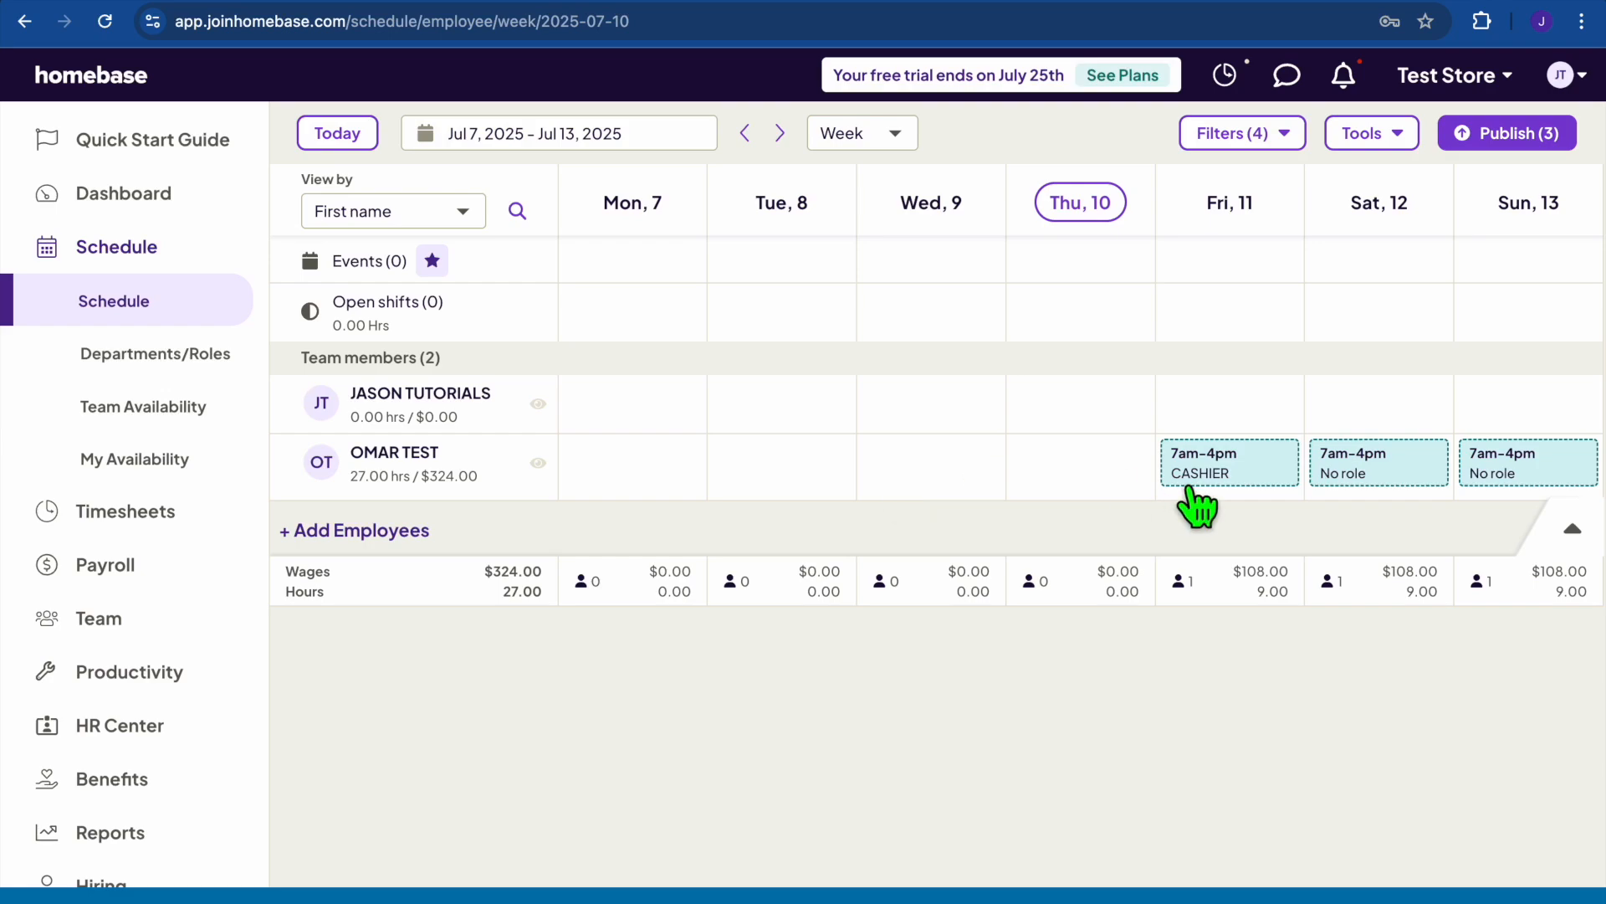
left_click(1472, 138)
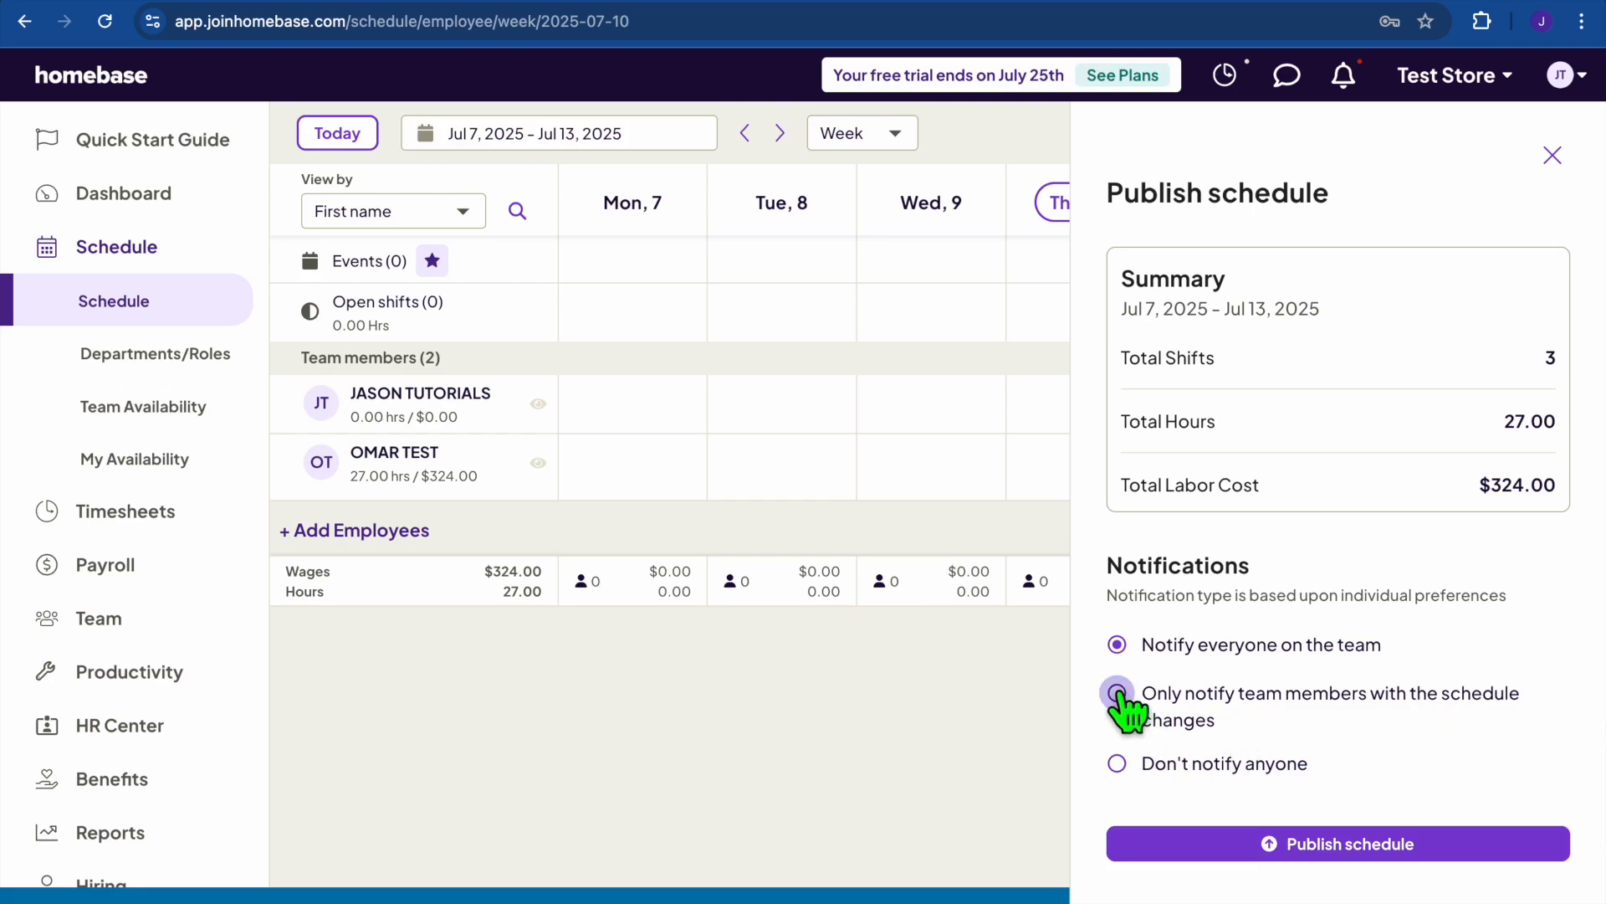
Publish the Jul 7–13 schedule, notifying only members with changes, and dismiss the confirmation.
left_click(1299, 845)
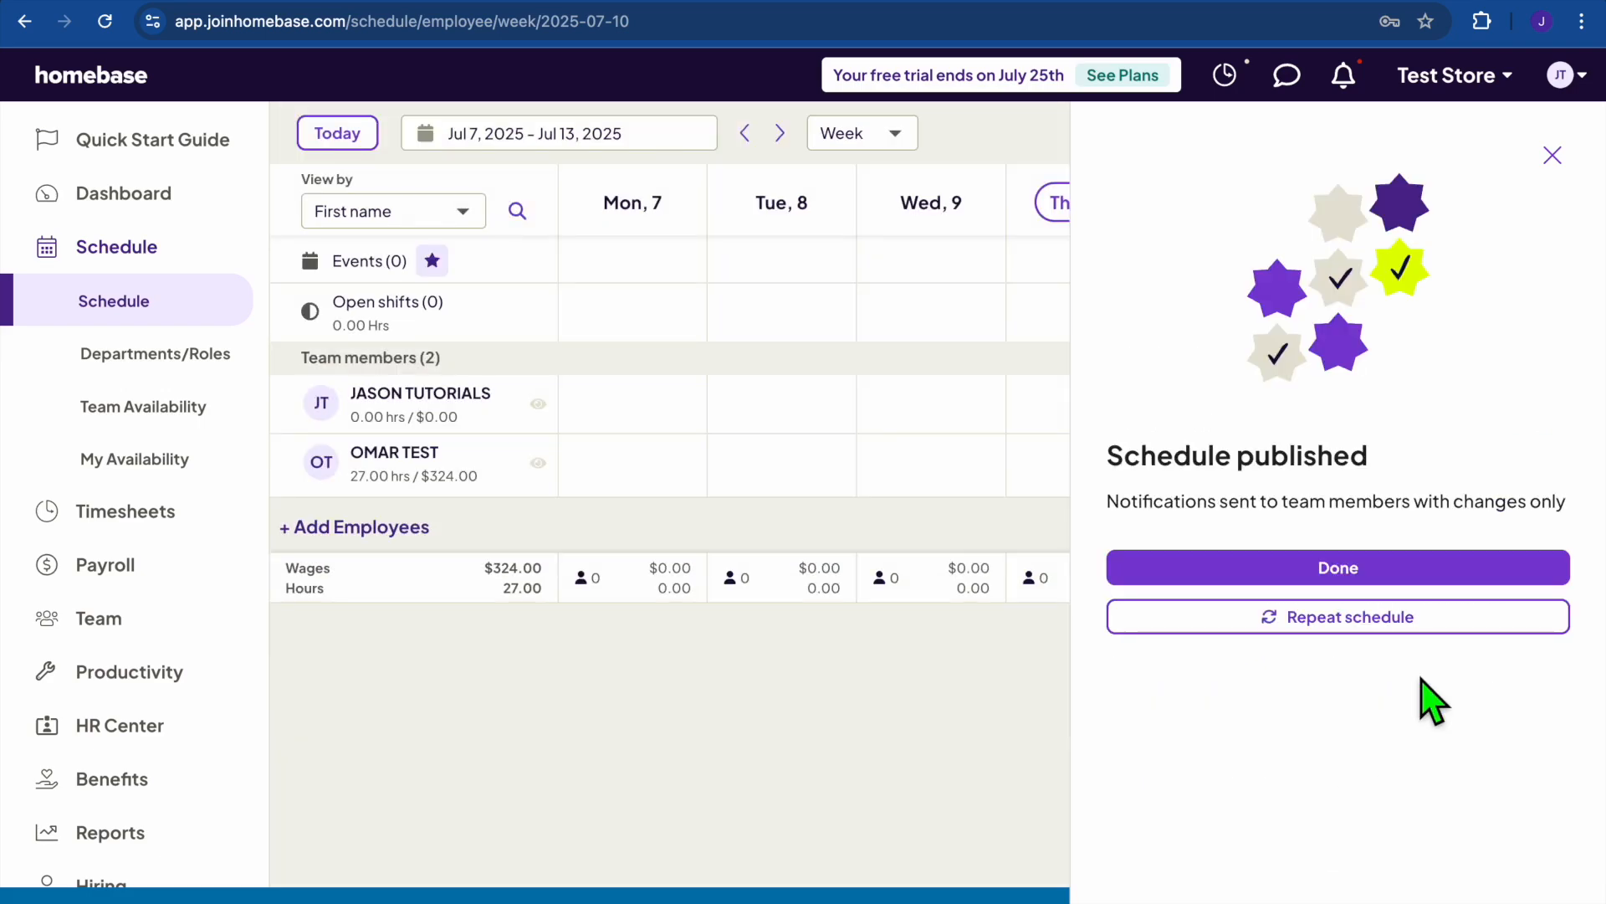
left_click(1413, 576)
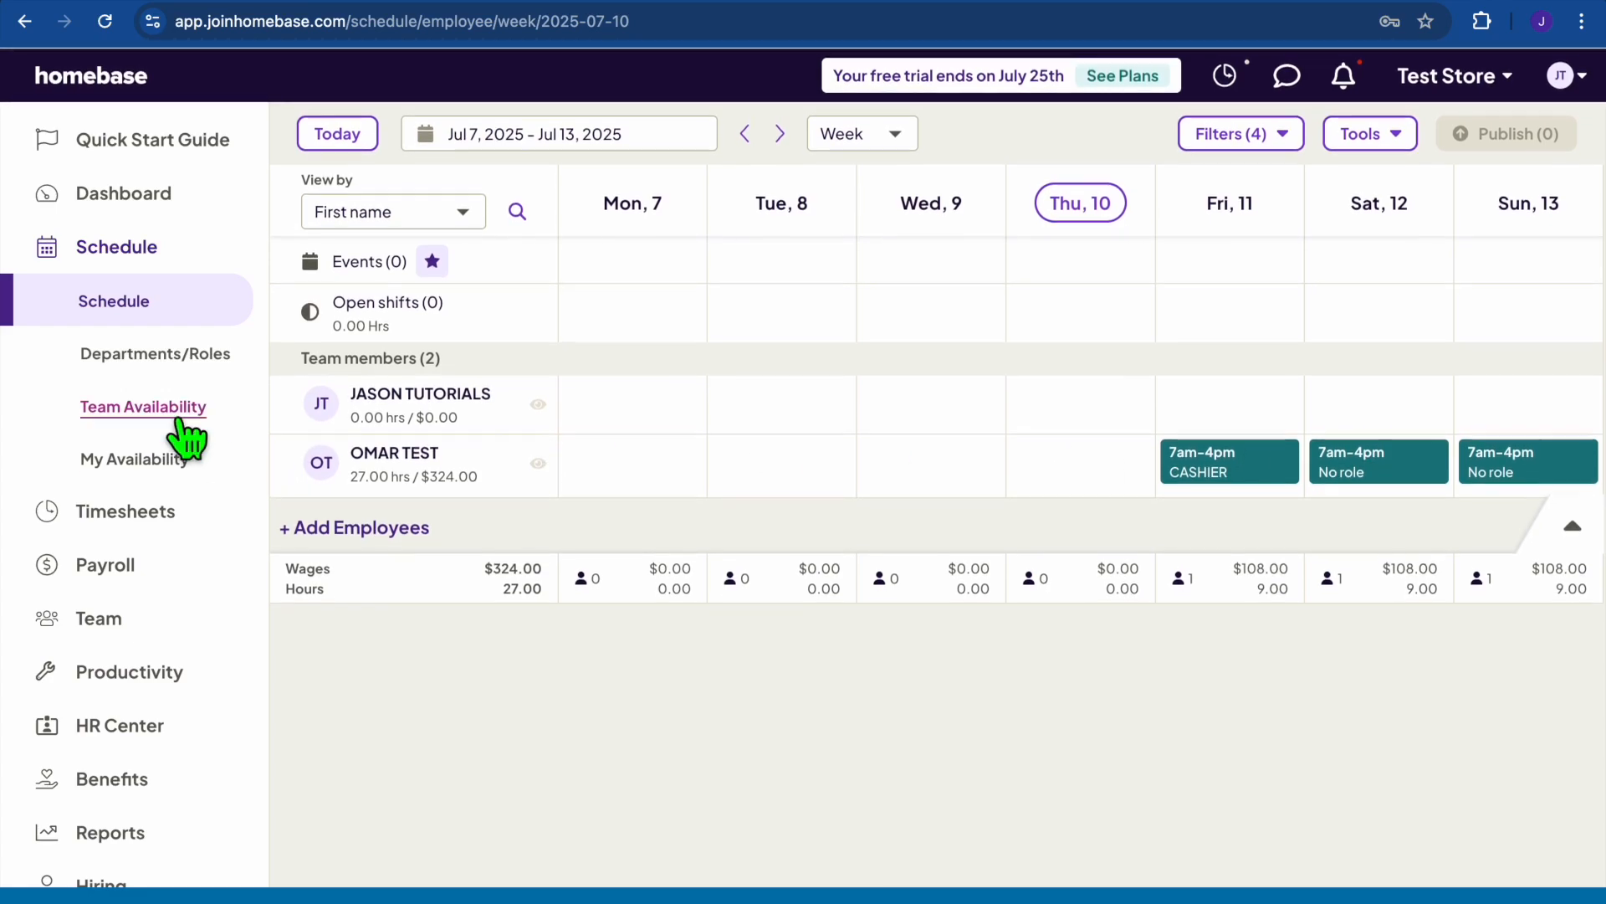
scroll(186, 438, "down", 2)
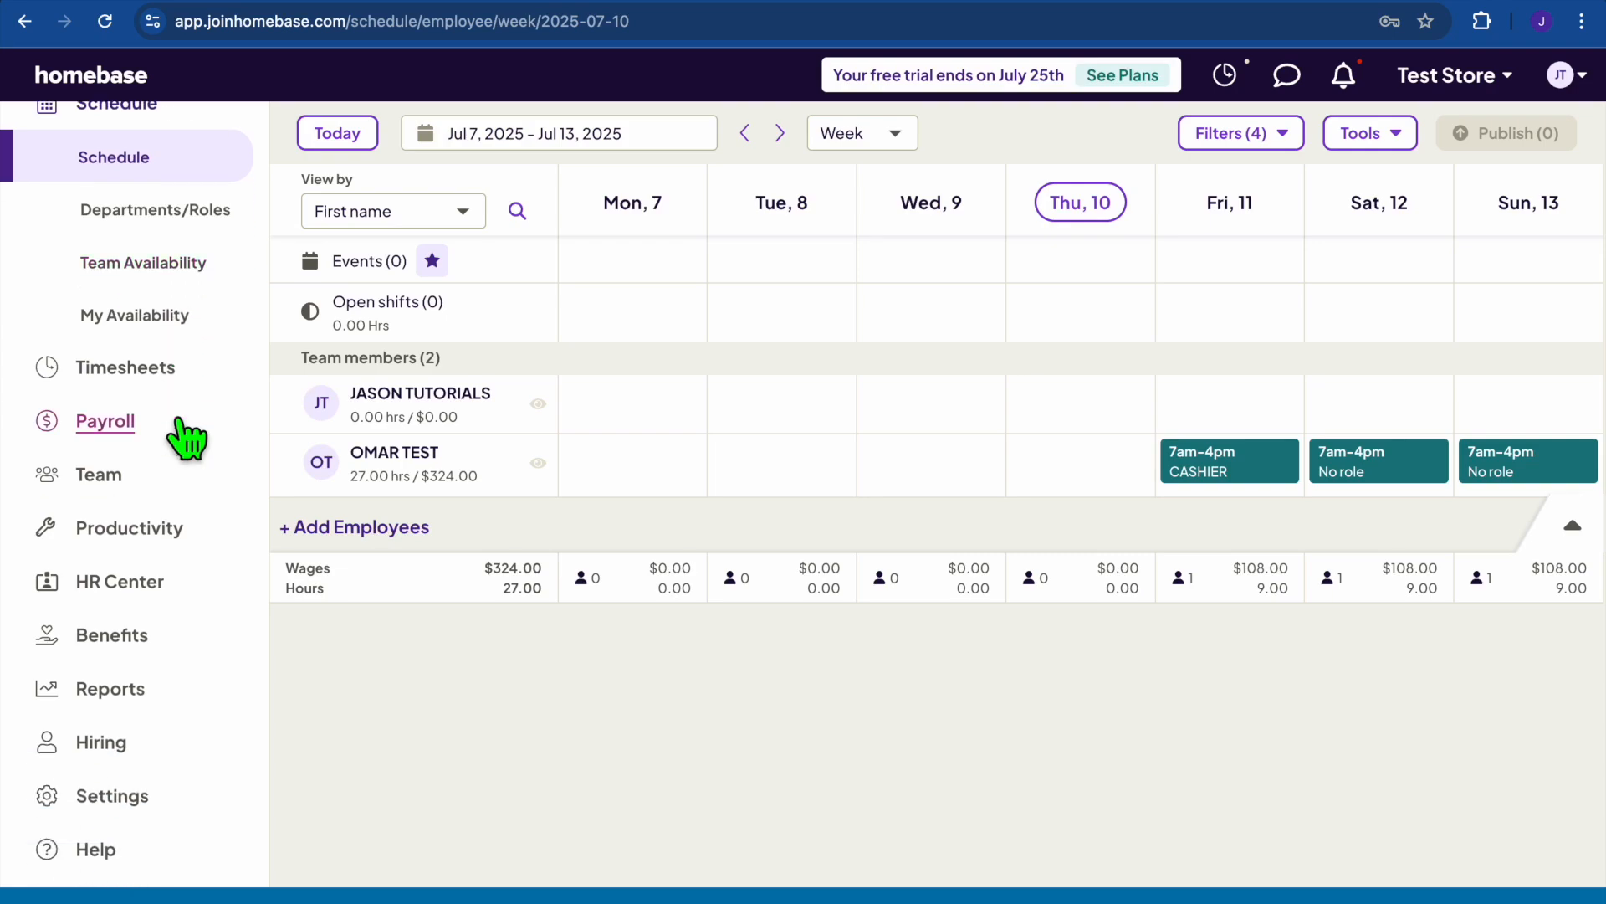
Start the time clock setup from Timesheets, with the team clocking in by phone.
left_click(150, 368)
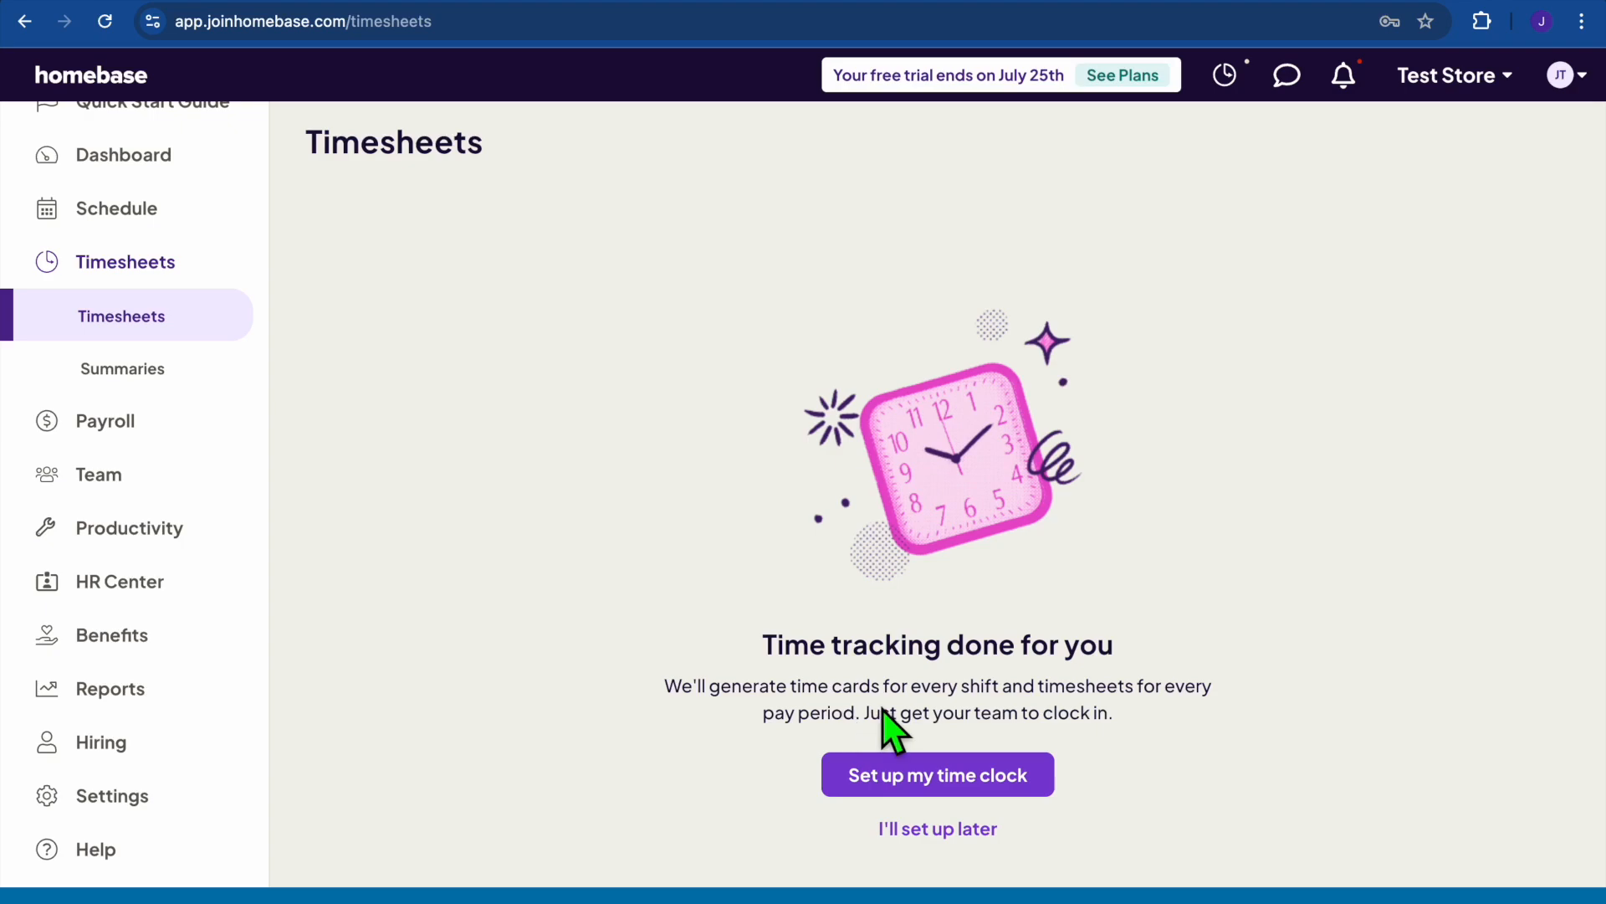
left_click(933, 780)
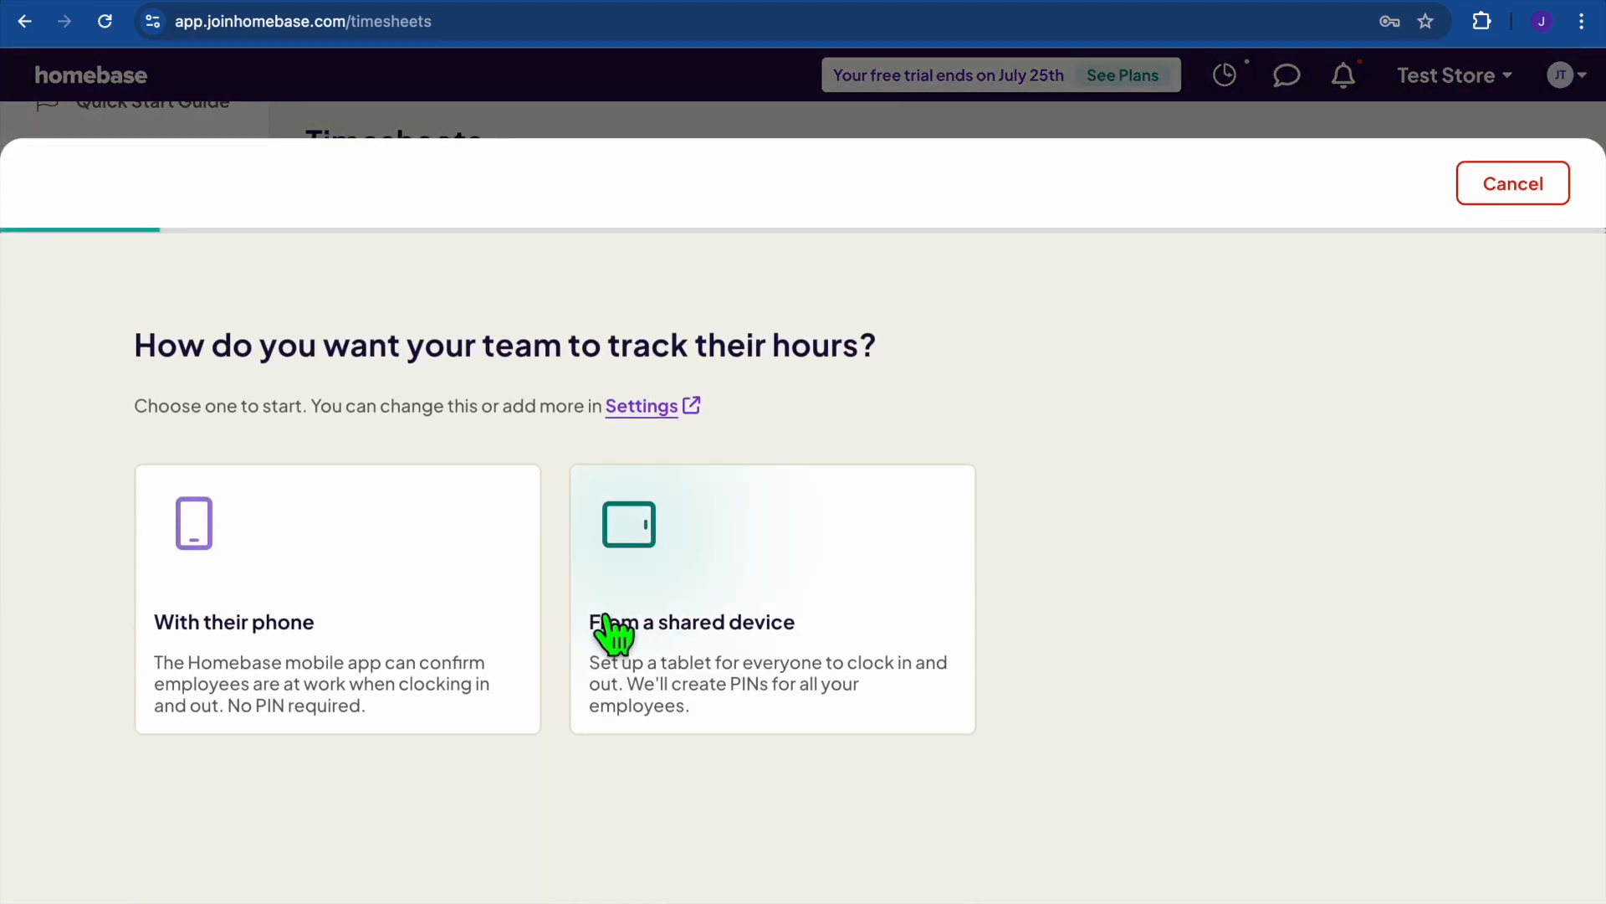
left_click(318, 571)
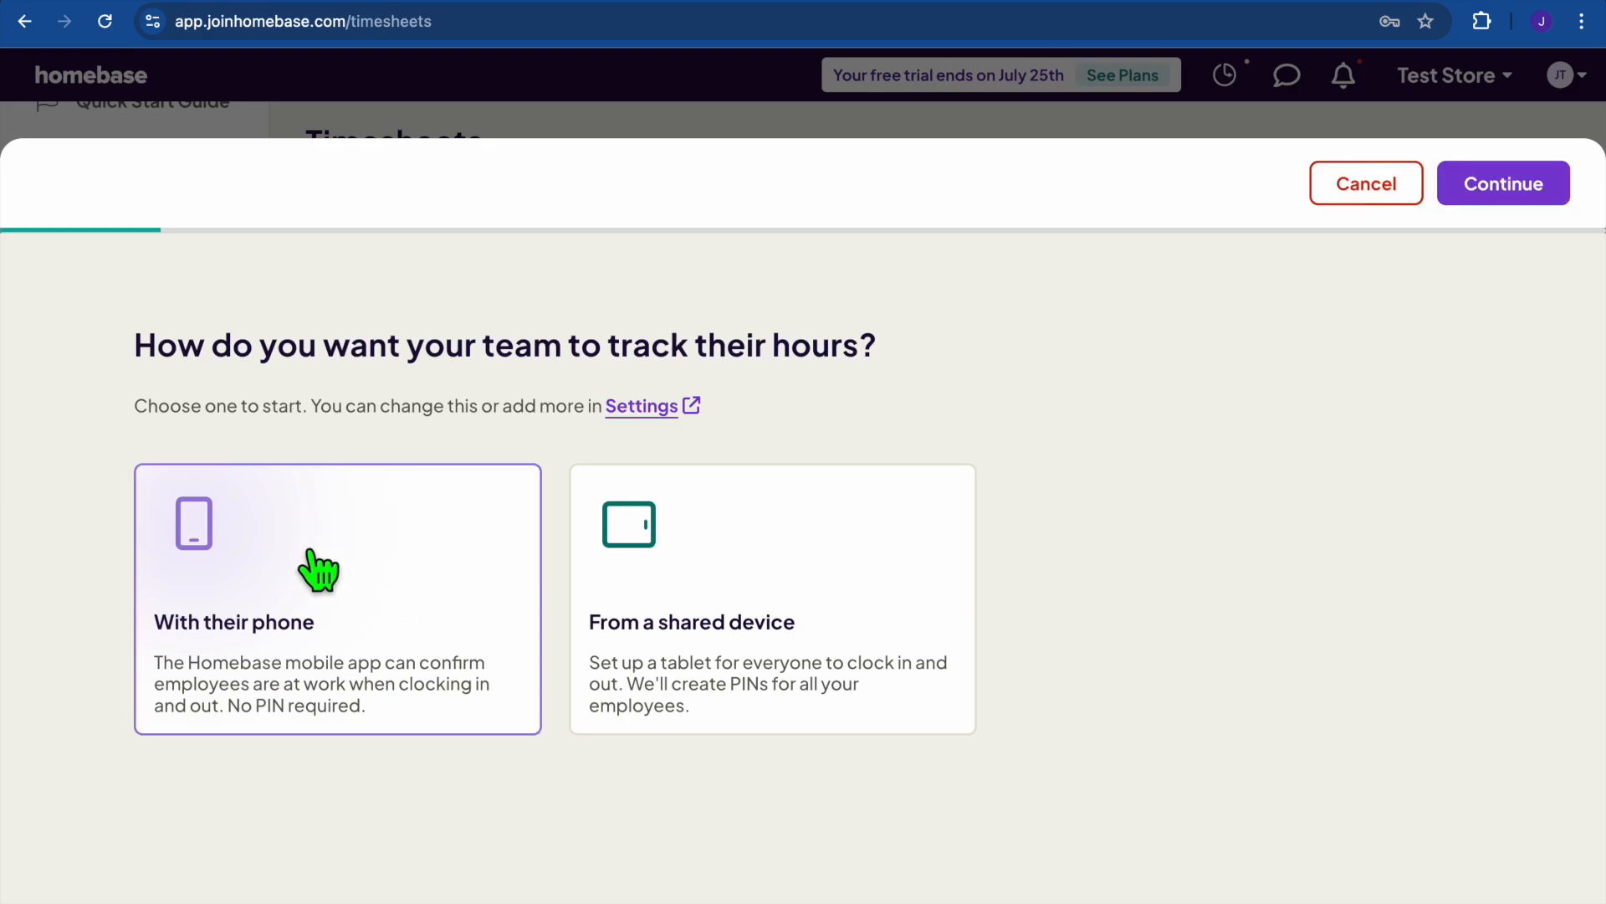
left_click(678, 640)
left_click(384, 581)
left_click(701, 568)
left_click(451, 529)
left_click(1502, 185)
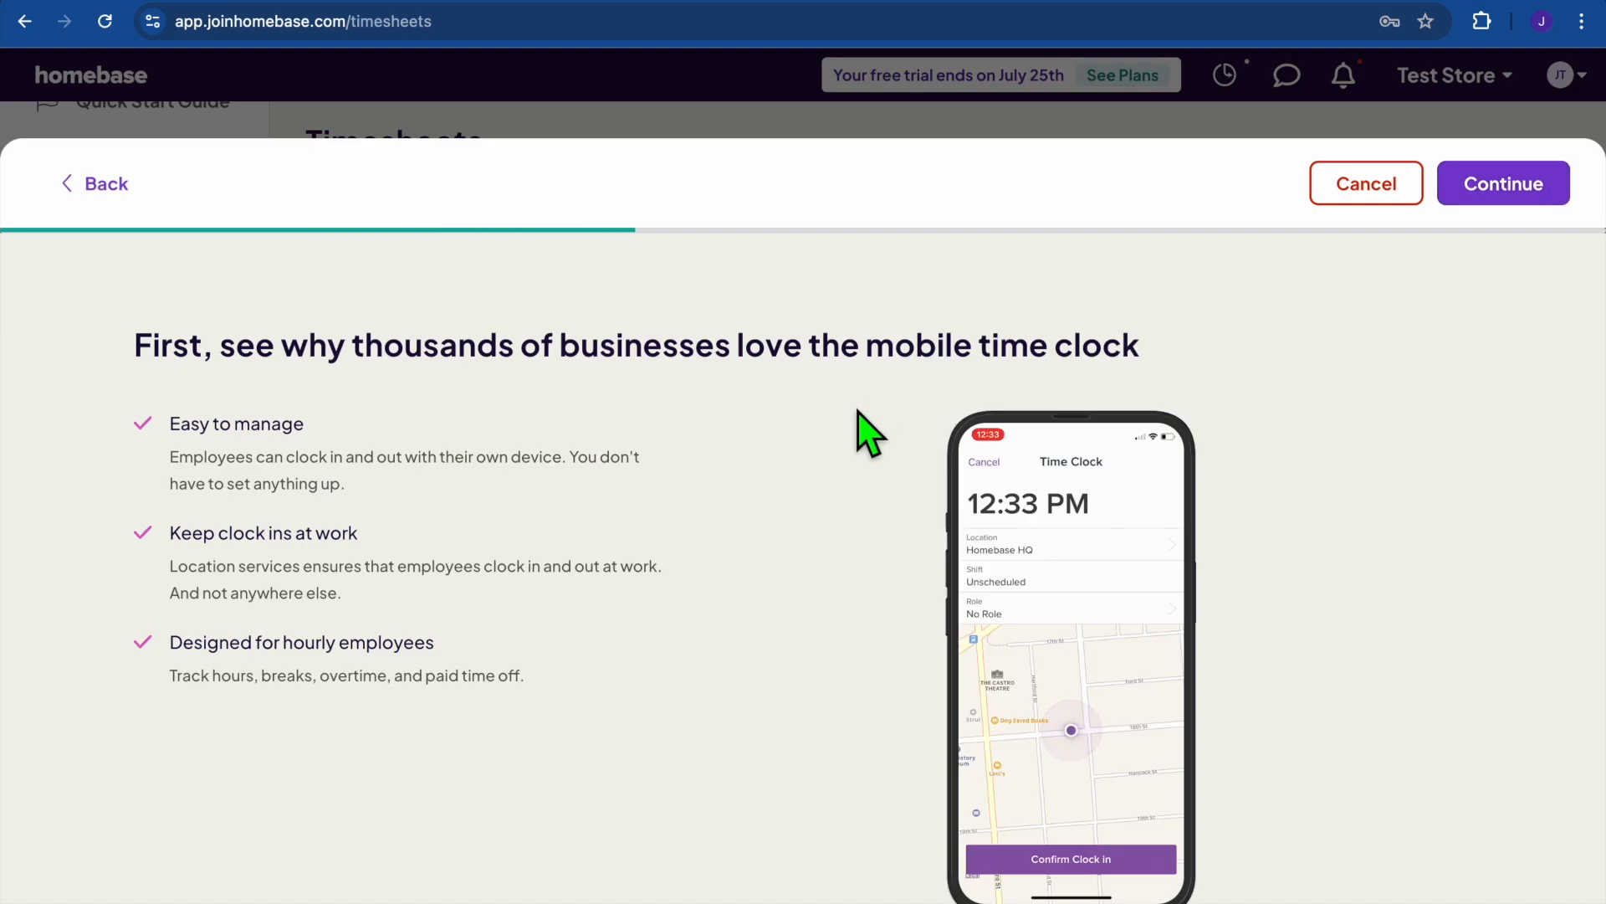
Enable location services for the store's address and leave team invites for later.
scroll(860, 422, "down", 1)
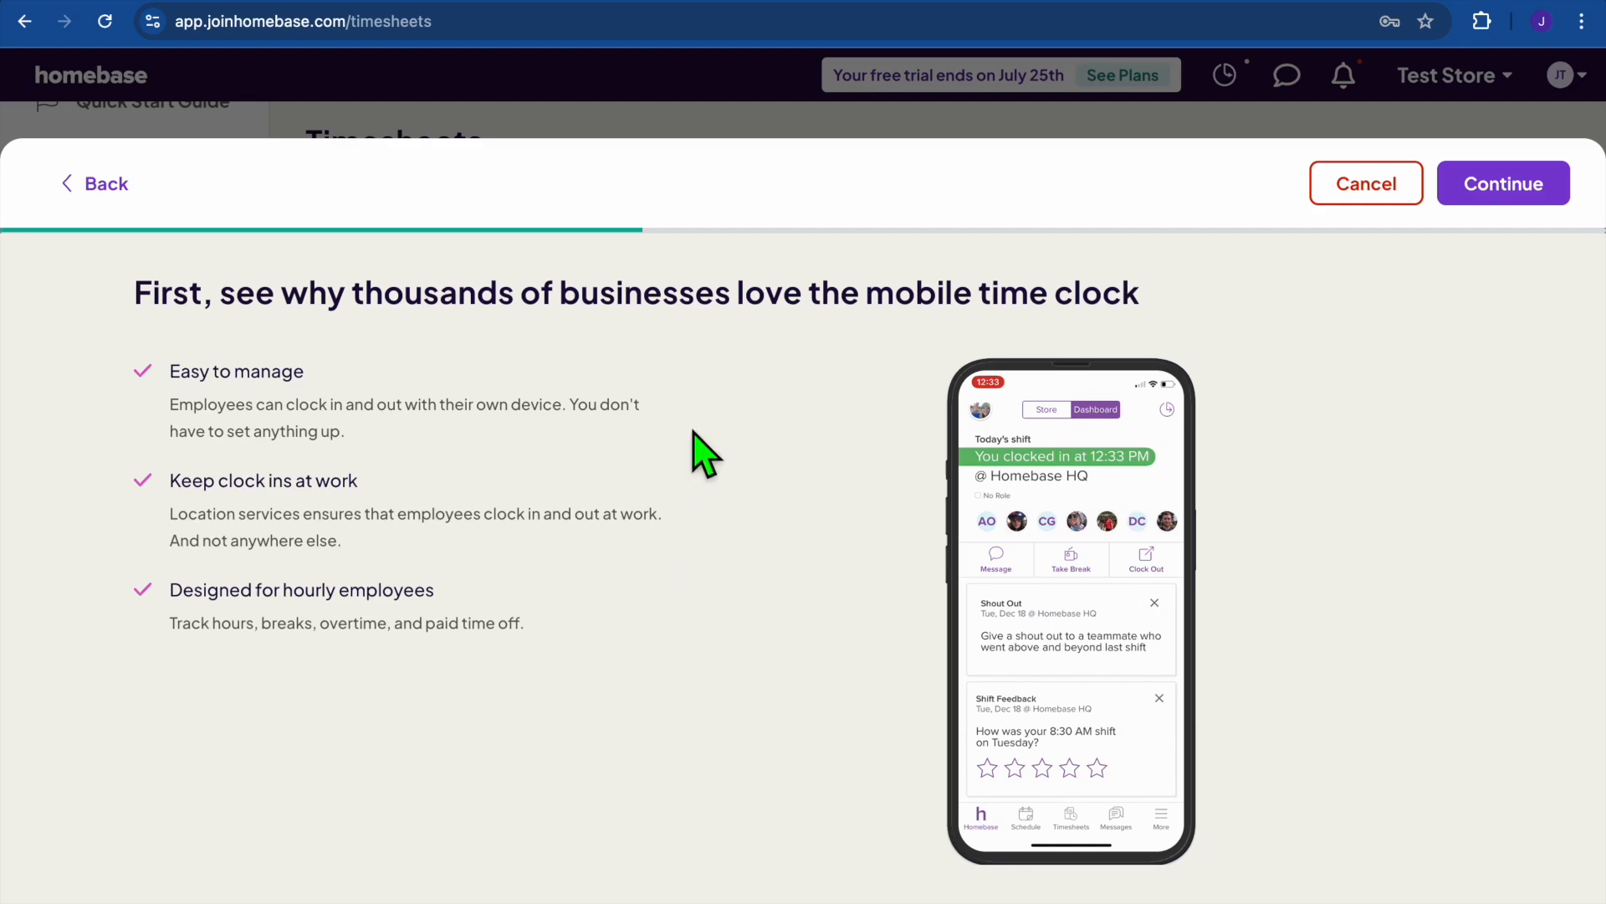
left_click(1506, 198)
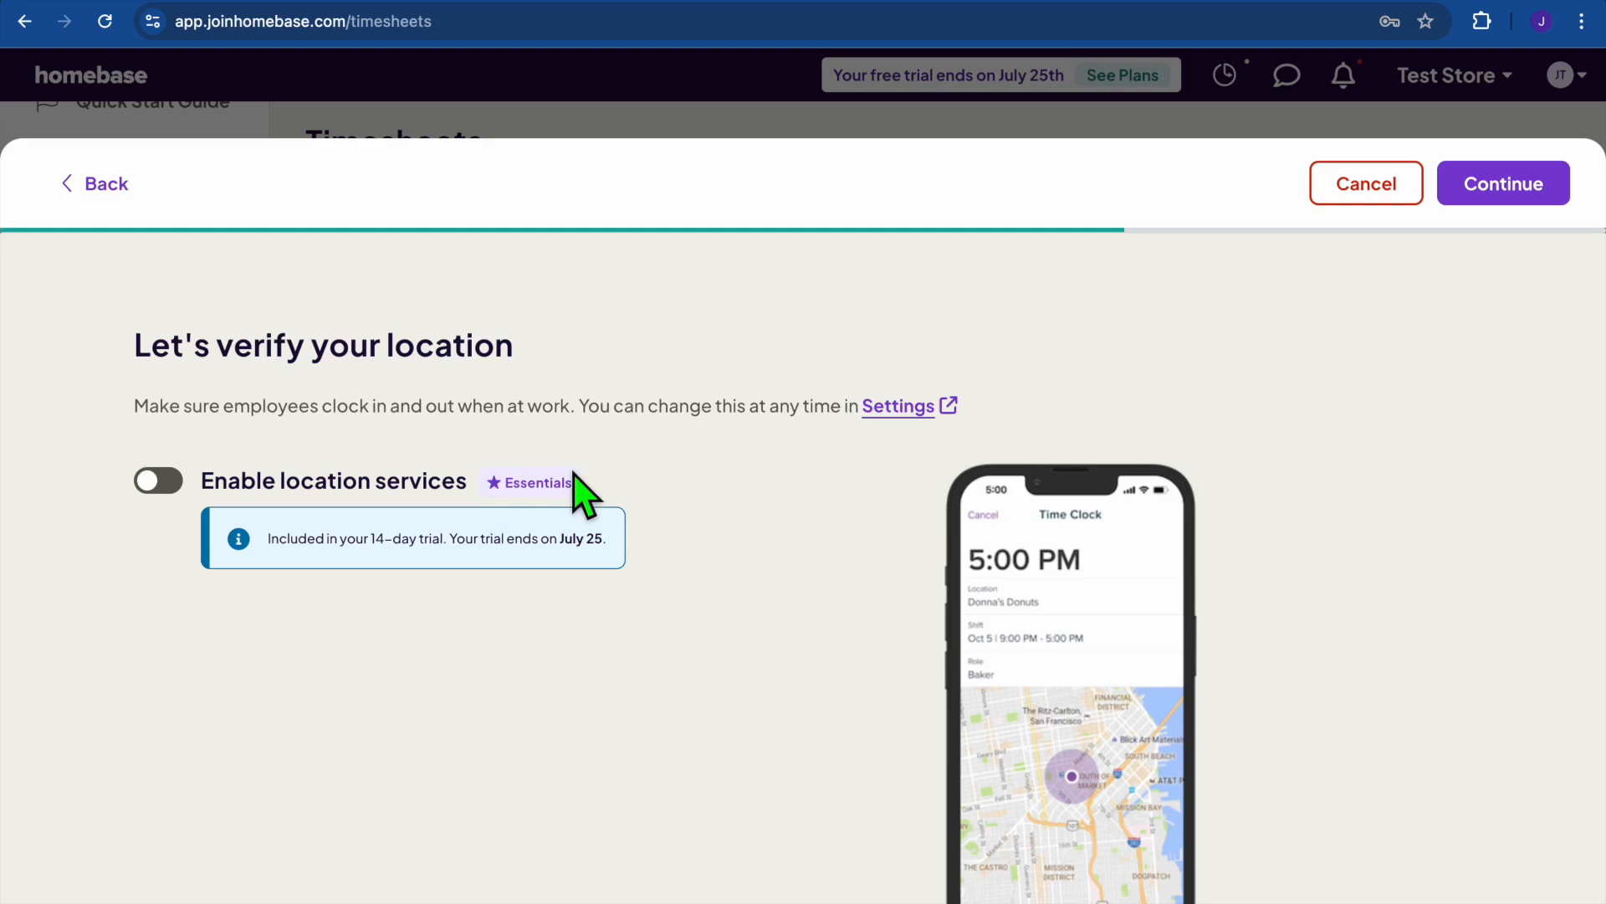
left_click(159, 484)
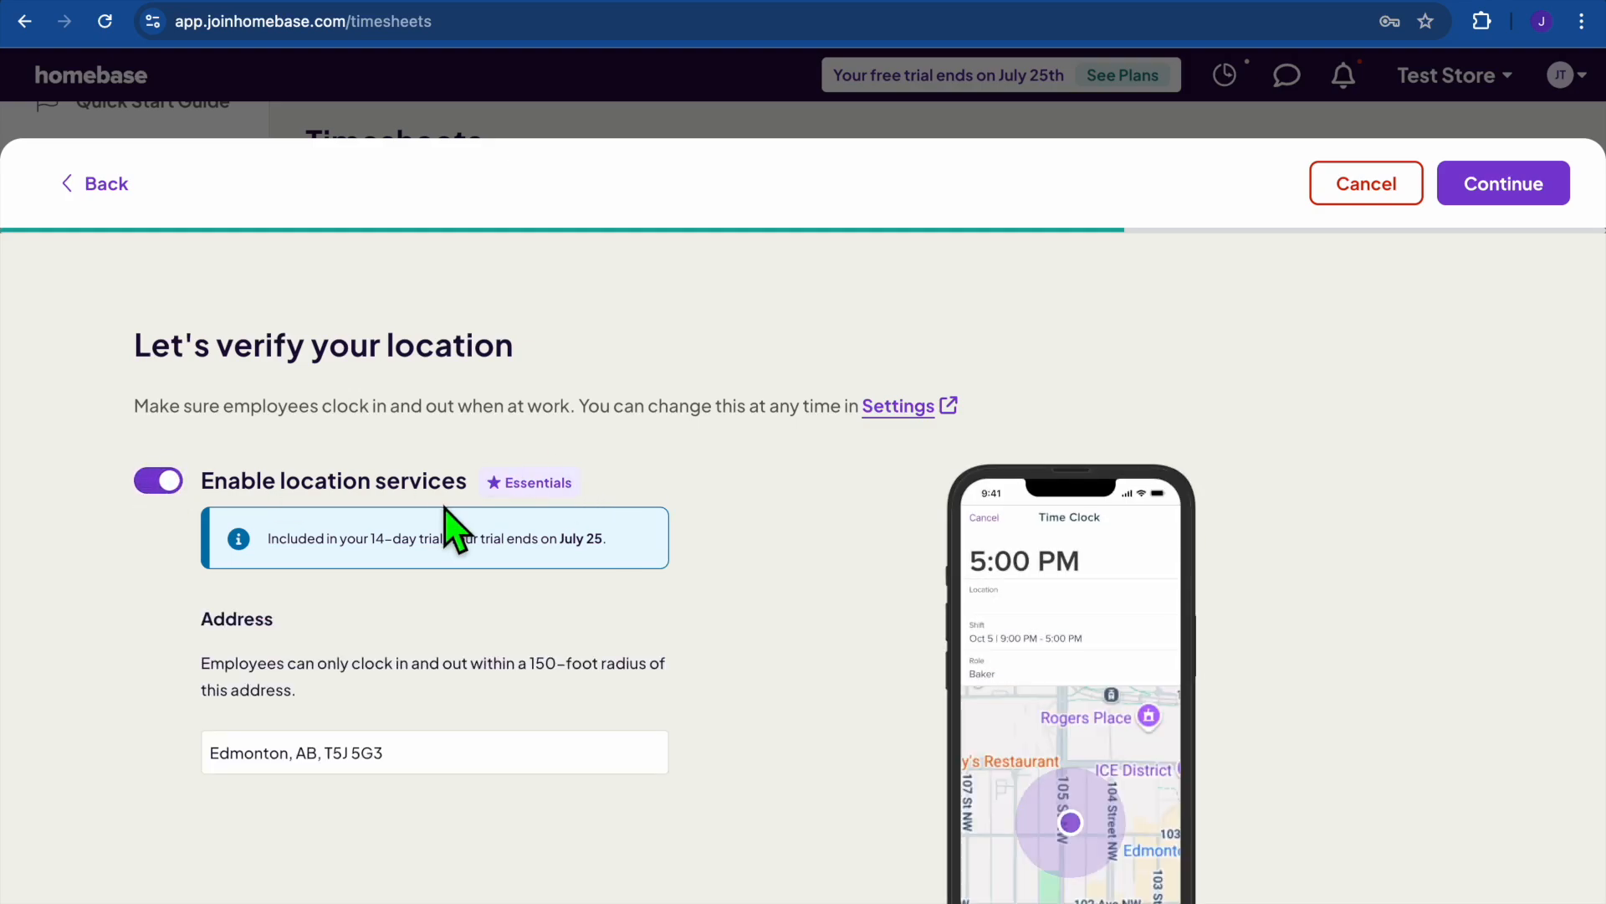
scroll(529, 577, "down", 2)
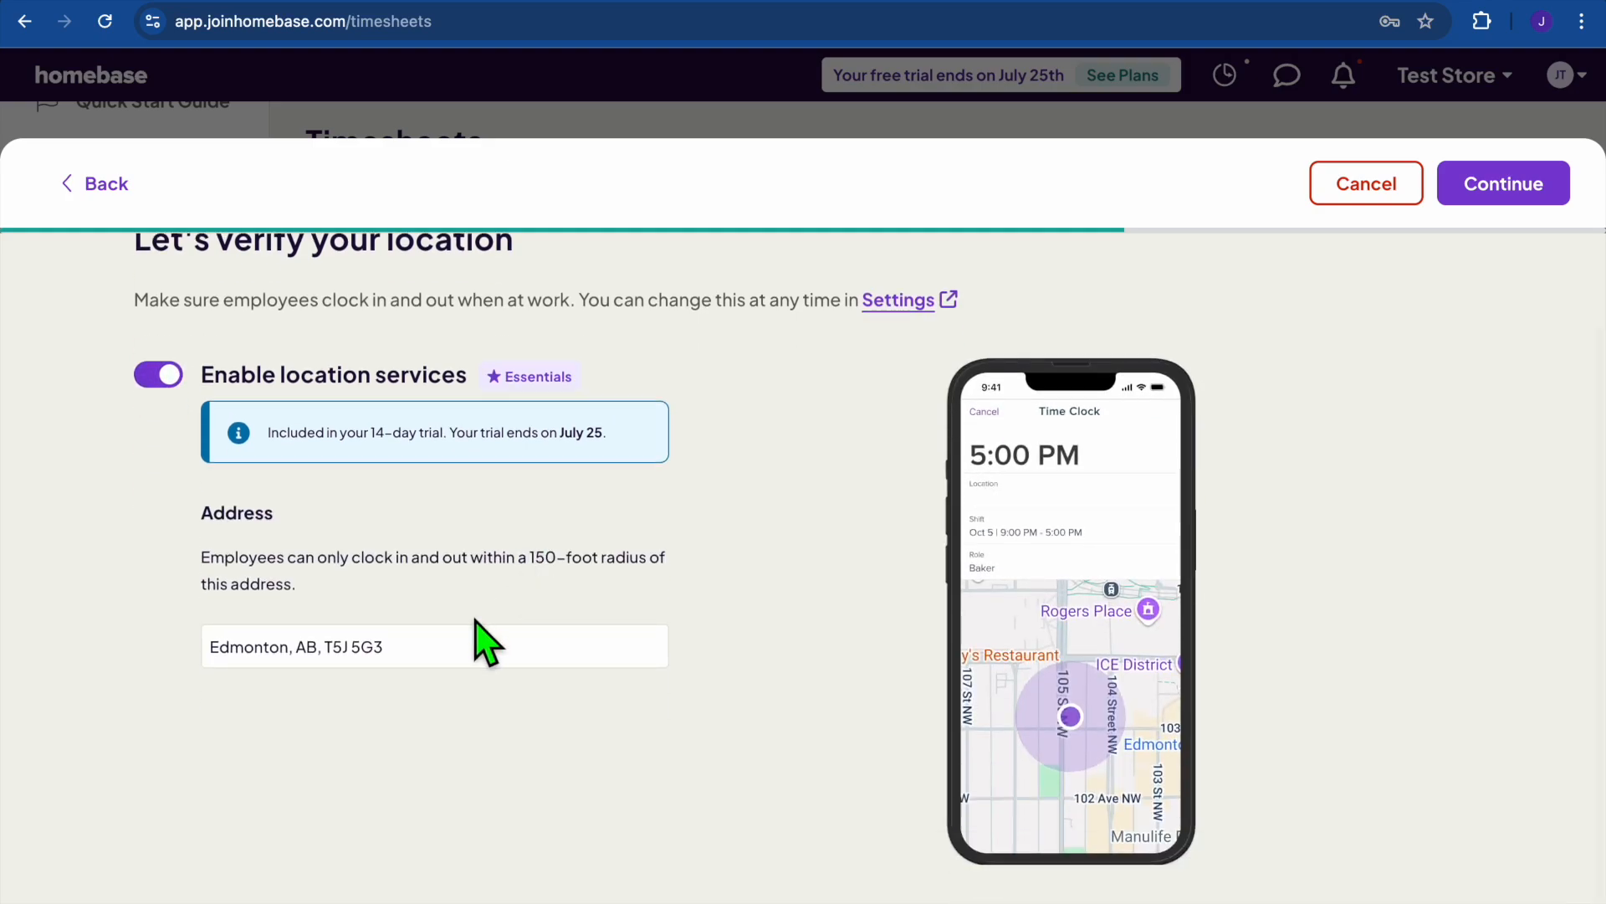
left_click(1534, 195)
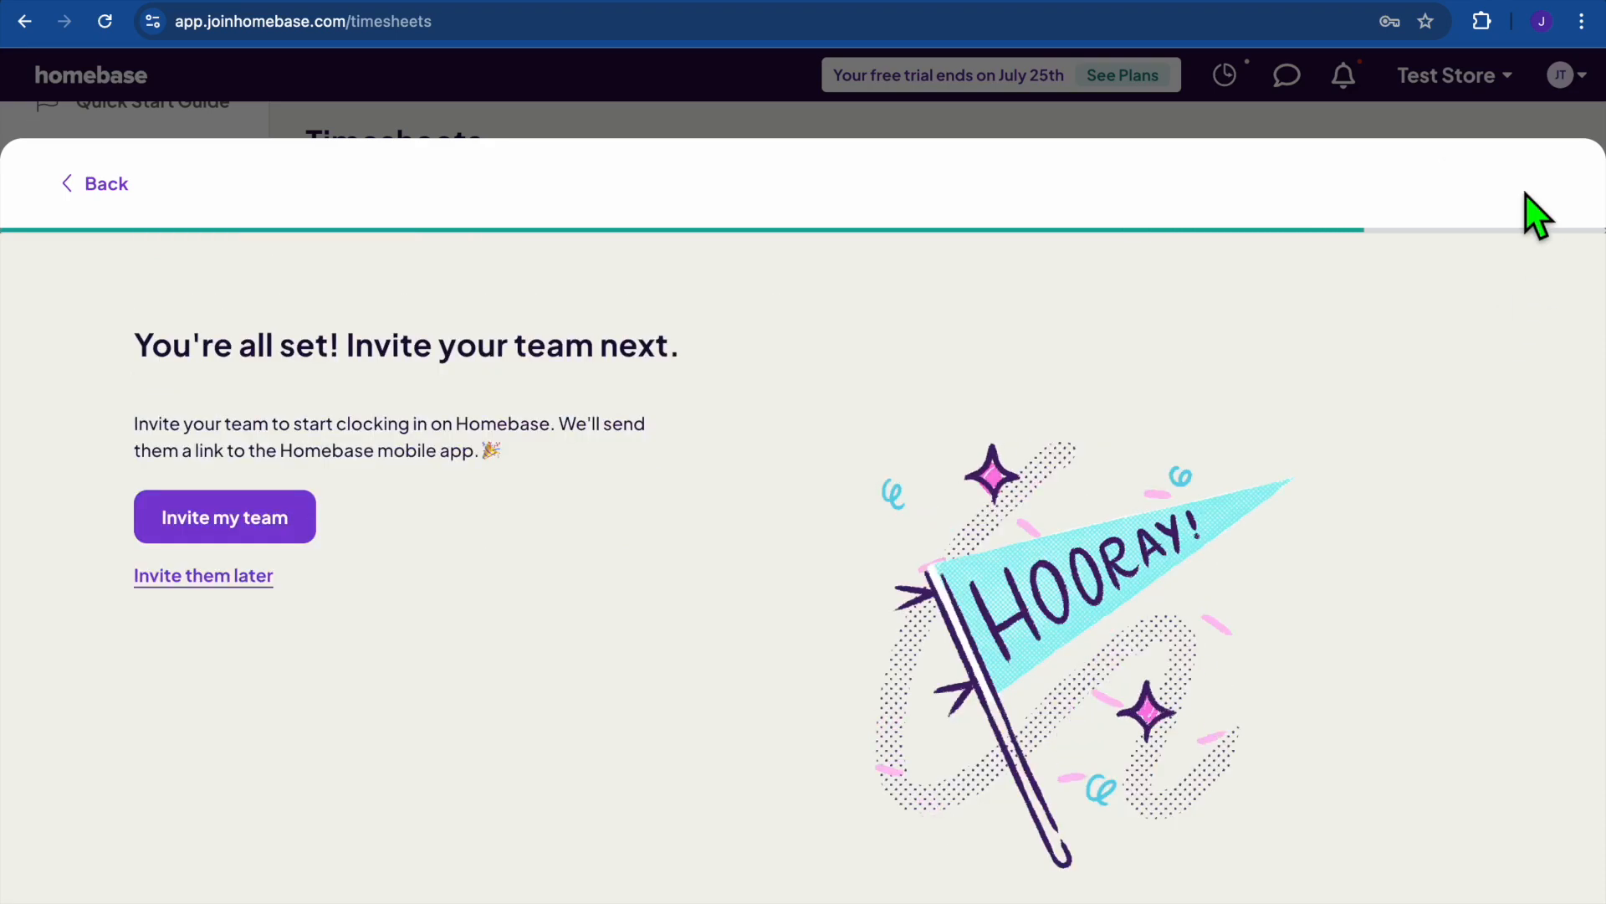
left_click(221, 579)
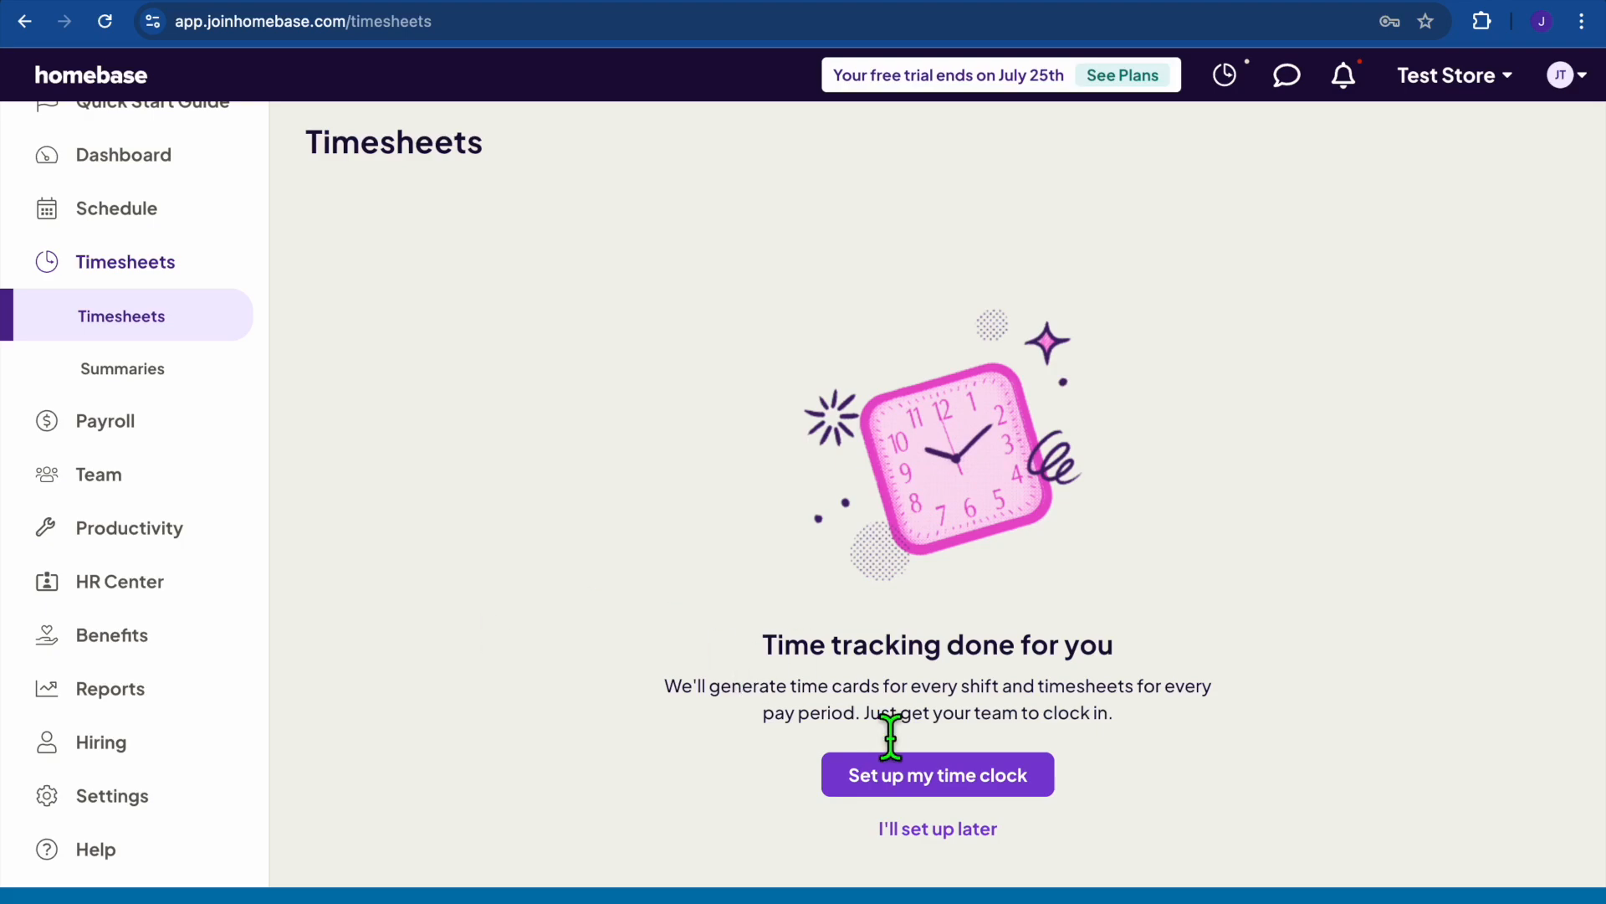
Postpone the time clock setup and dismiss the Timesheets tour popup.
scroll(948, 611, "down", 1)
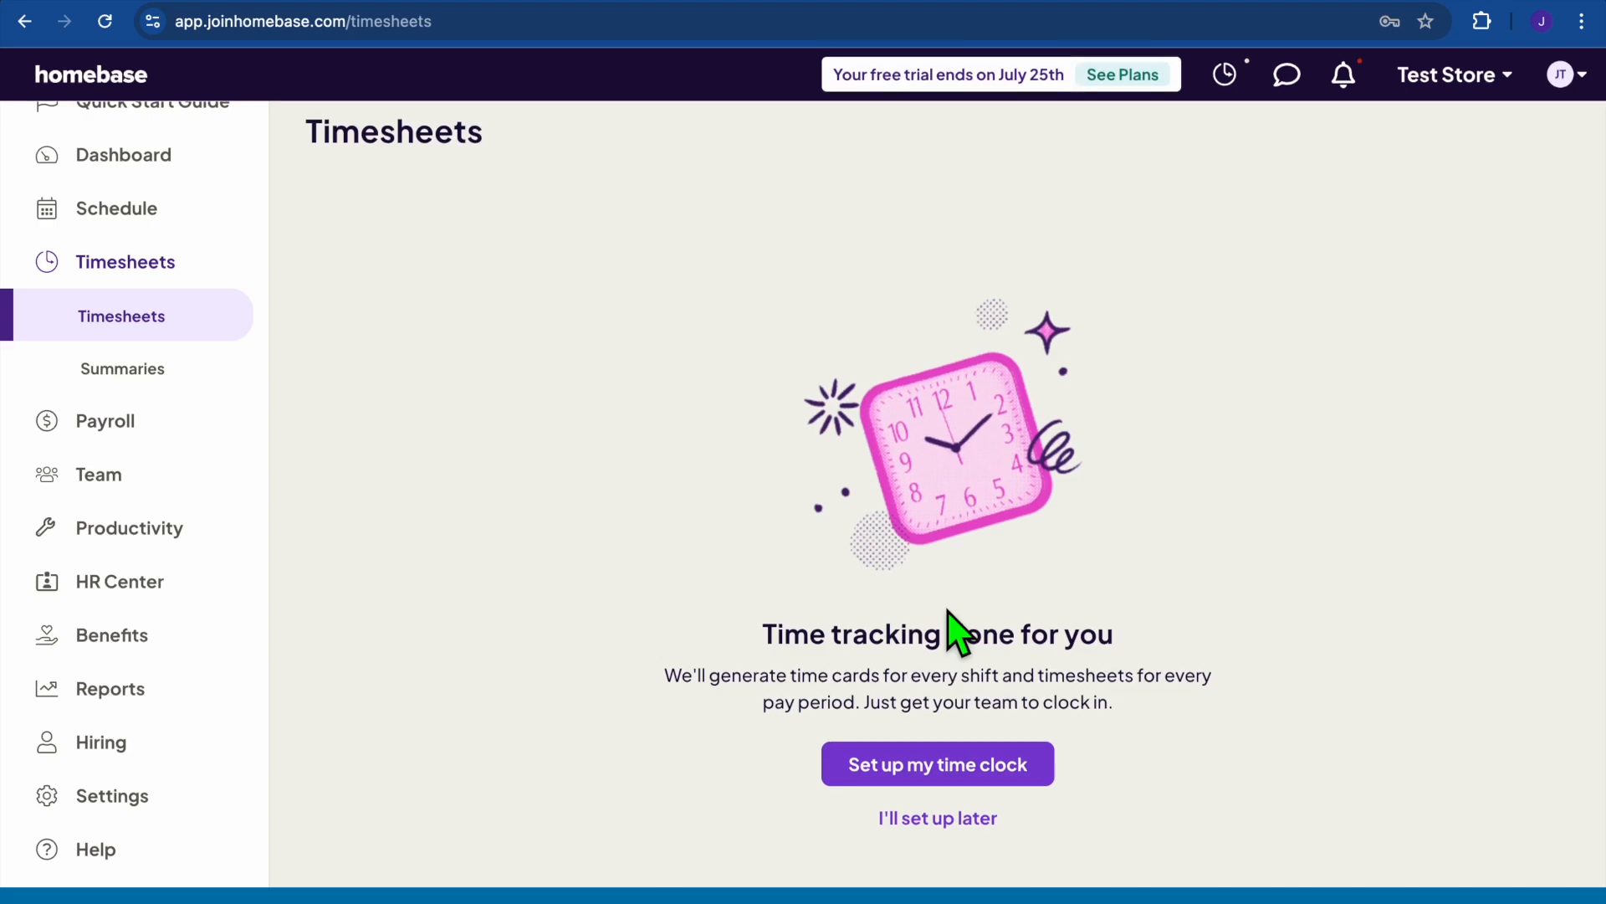
left_click(952, 821)
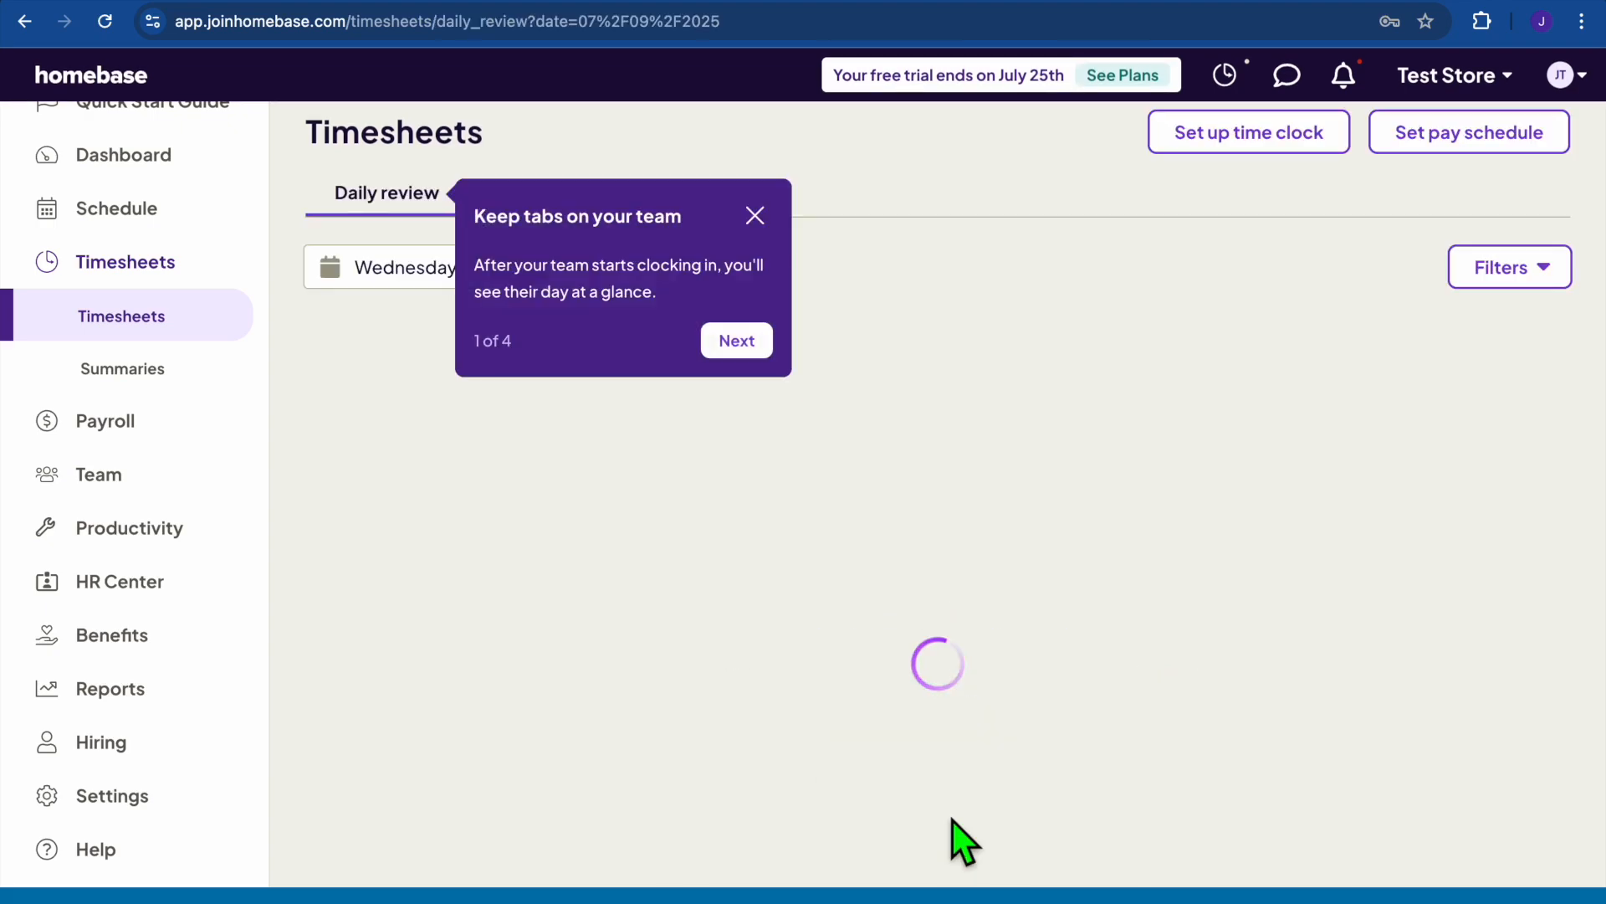
left_click(754, 221)
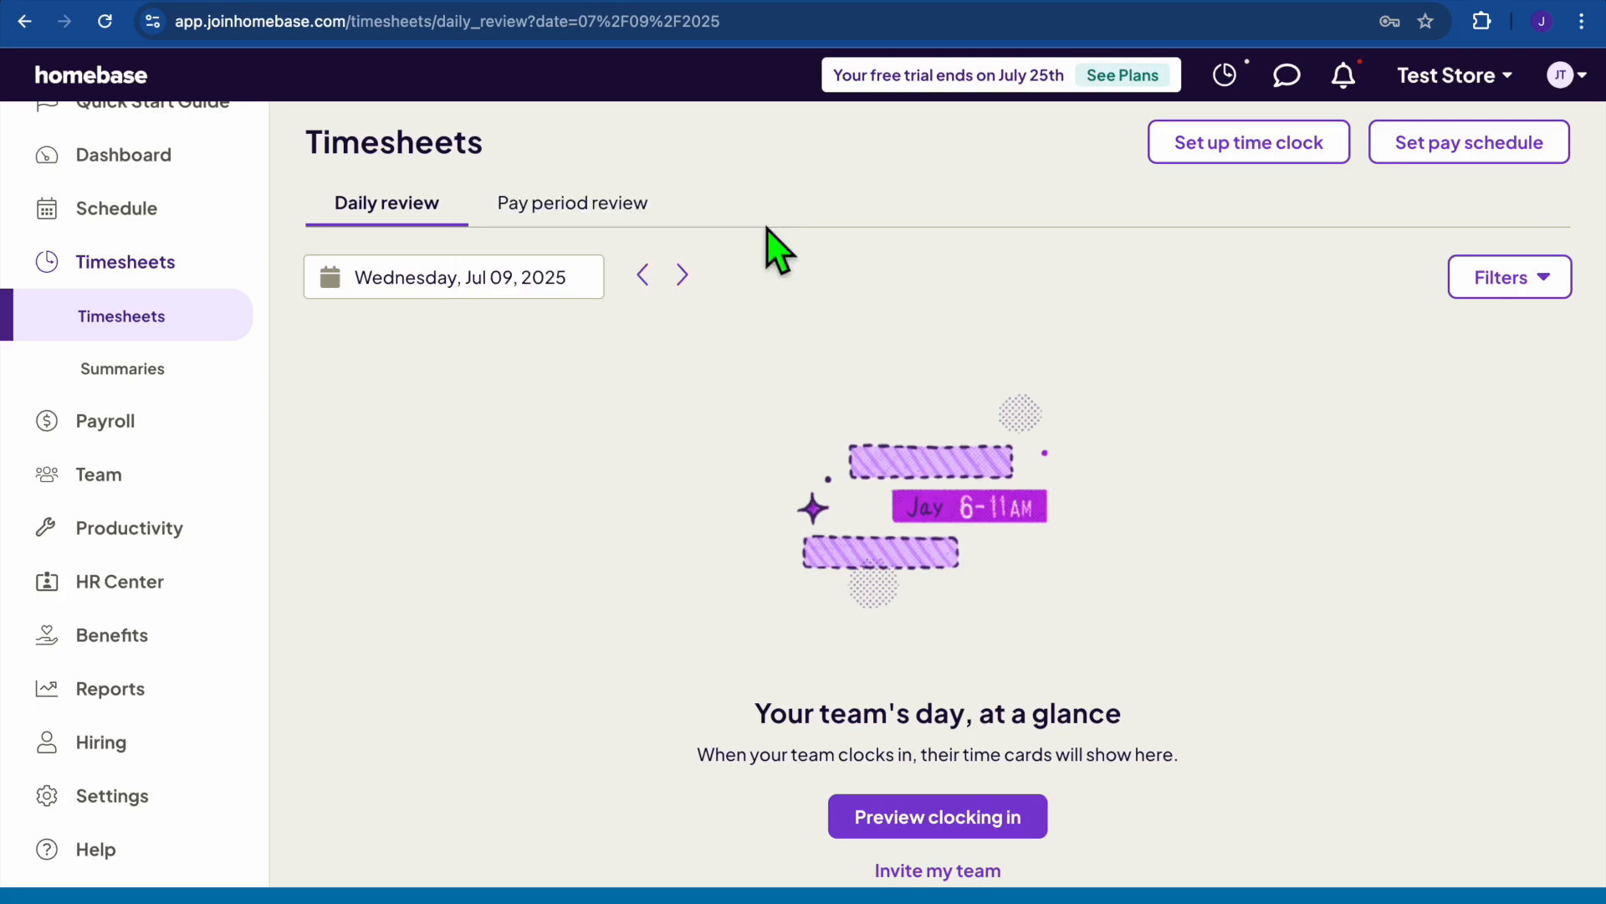
Walk through the clock-in preview demo, clocking in and out, then close it.
left_click(940, 818)
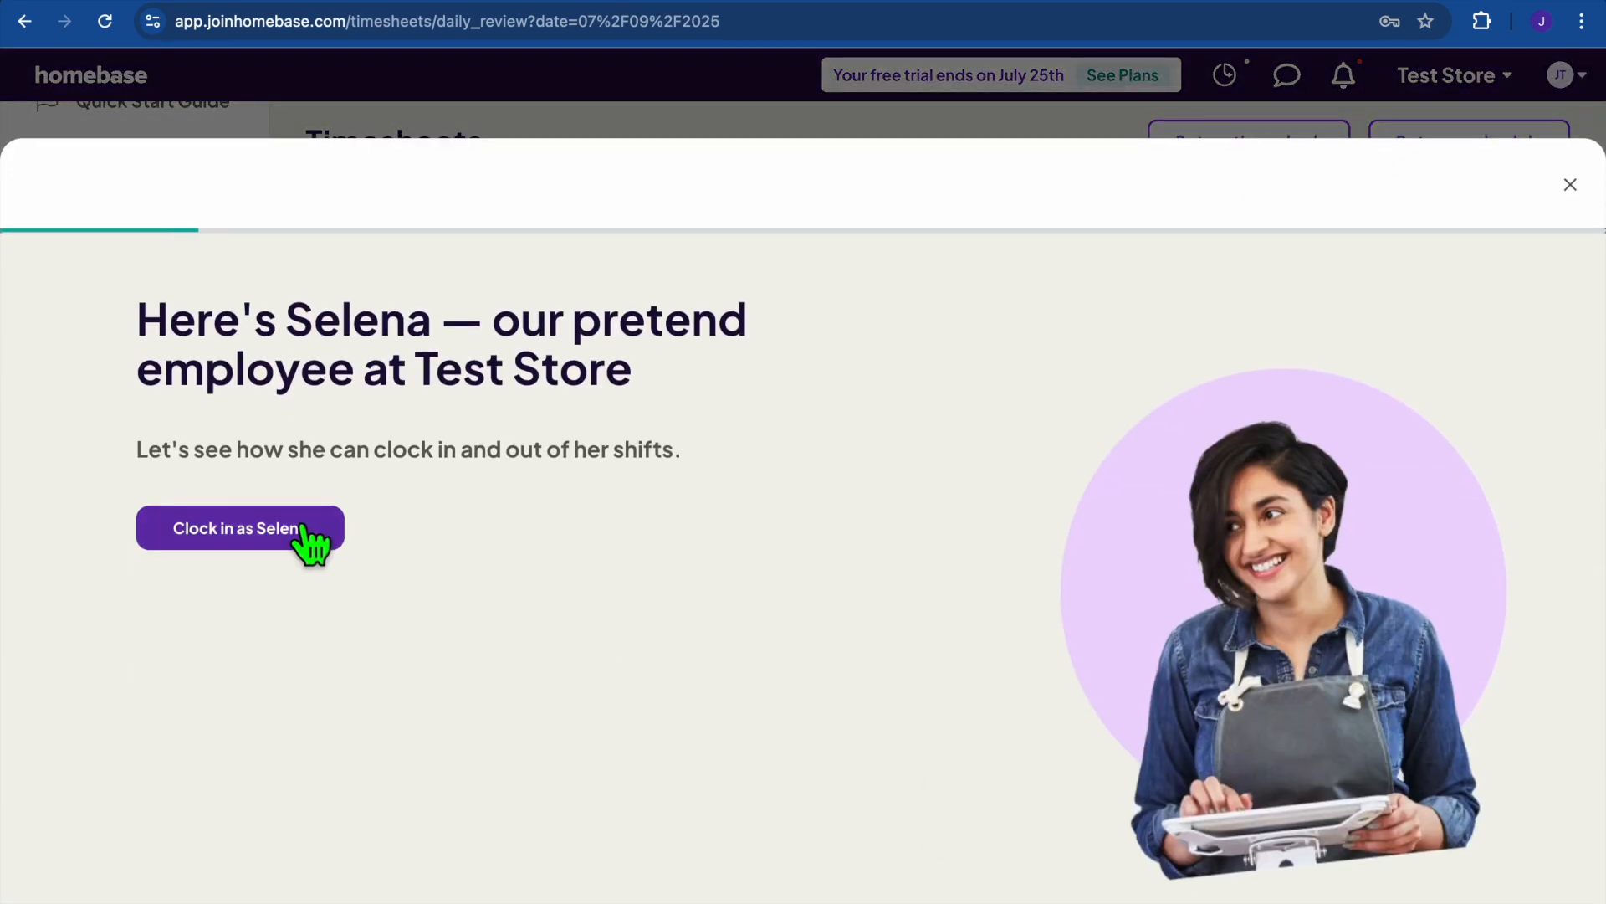
left_click(301, 527)
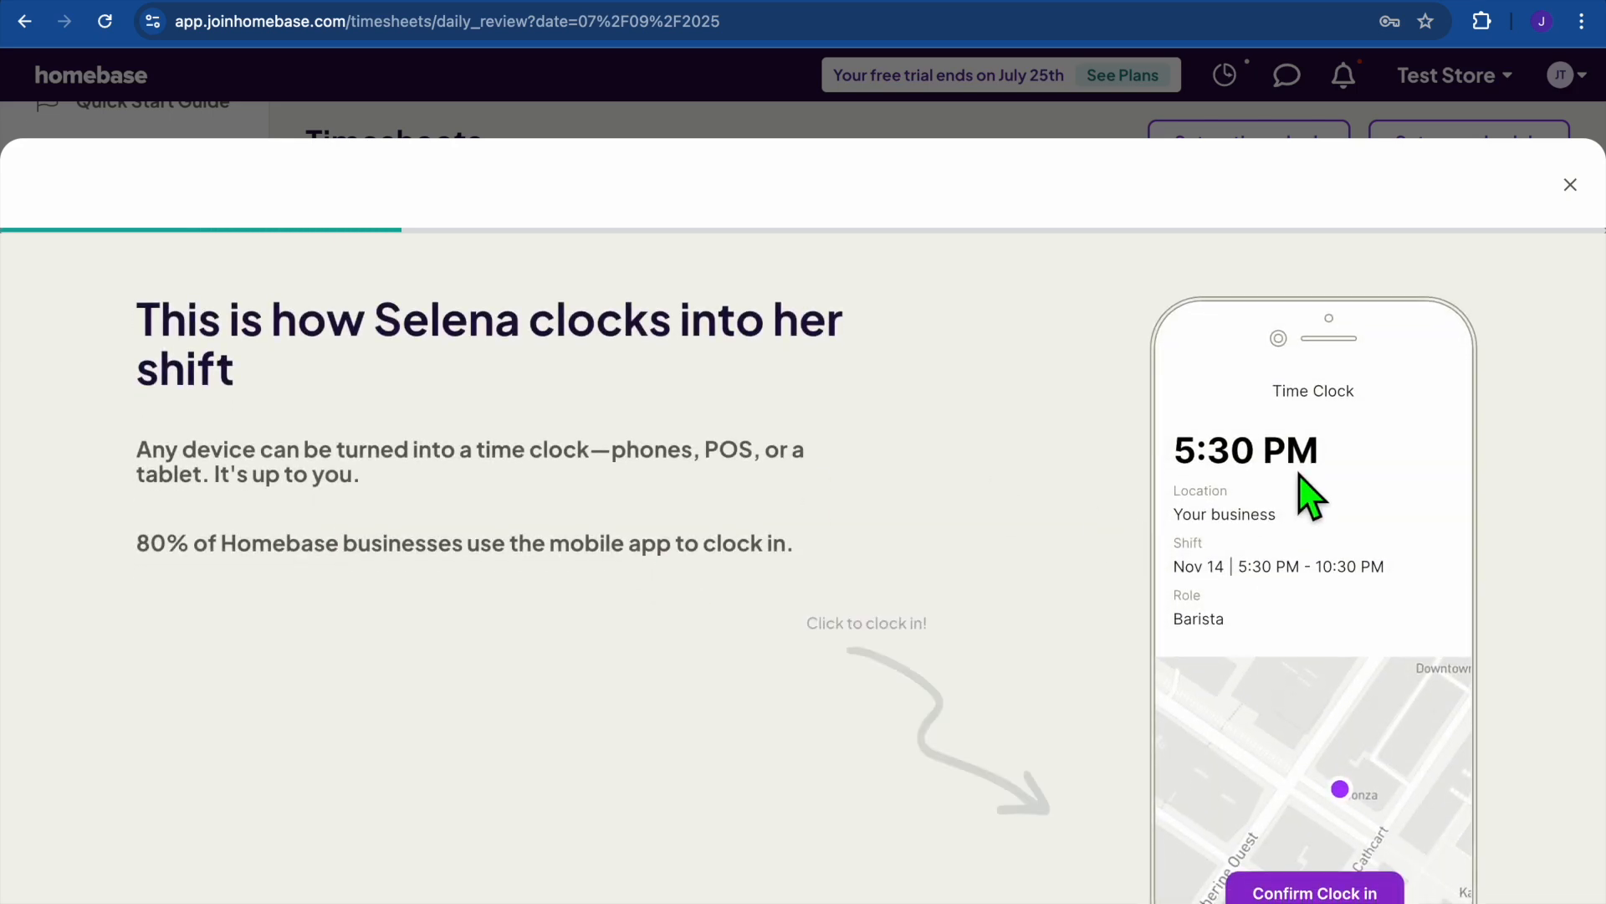
left_click(1325, 895)
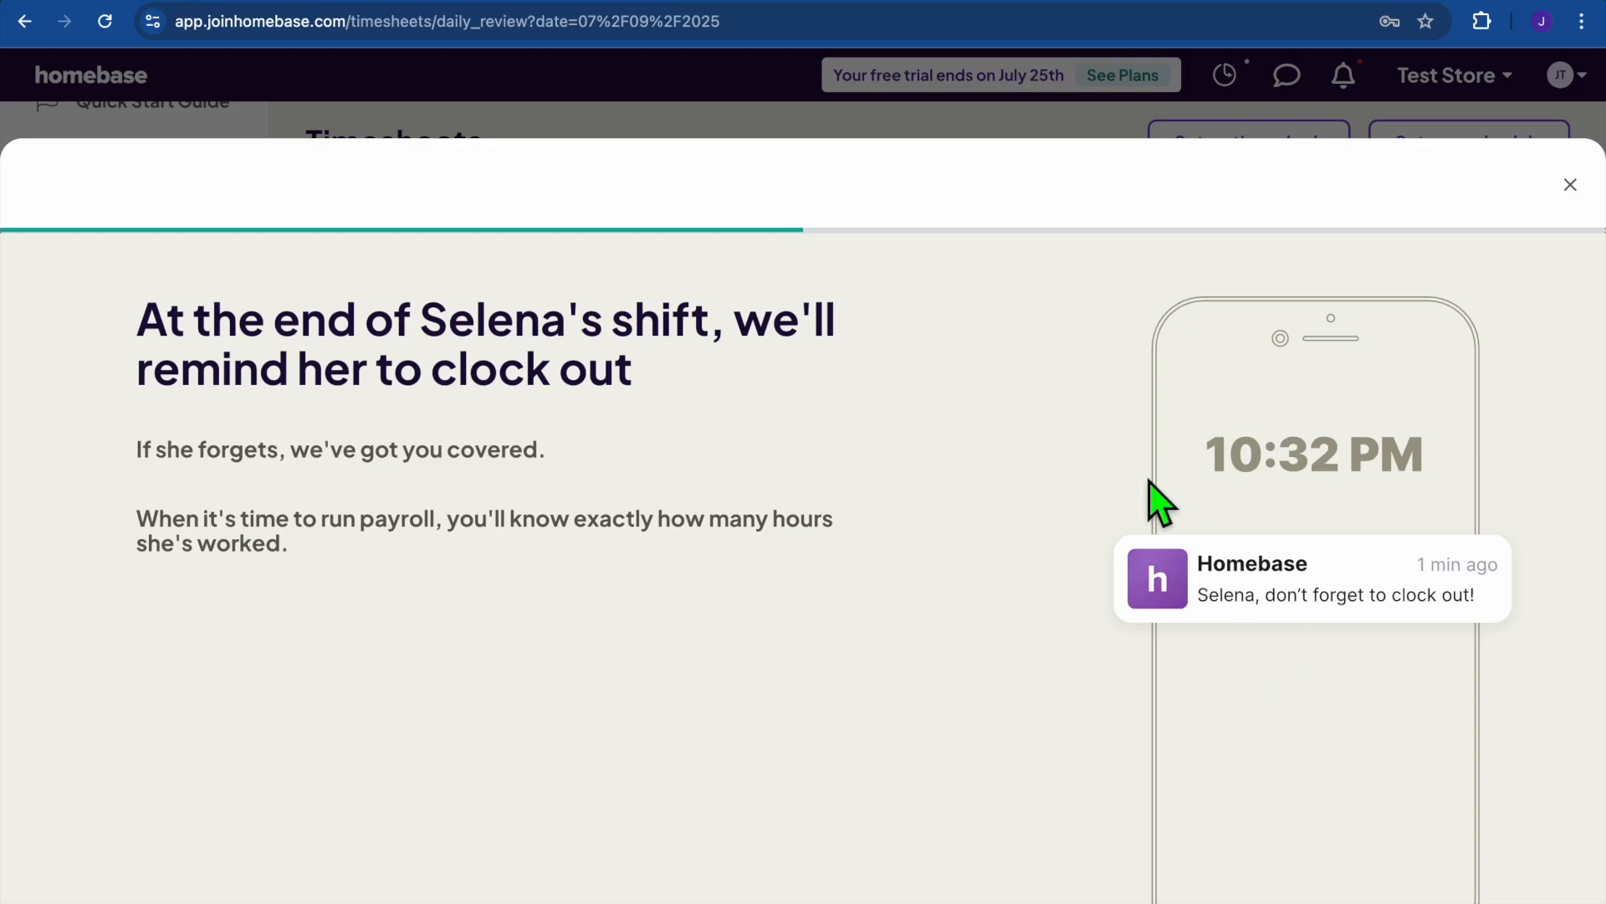
left_click(1262, 586)
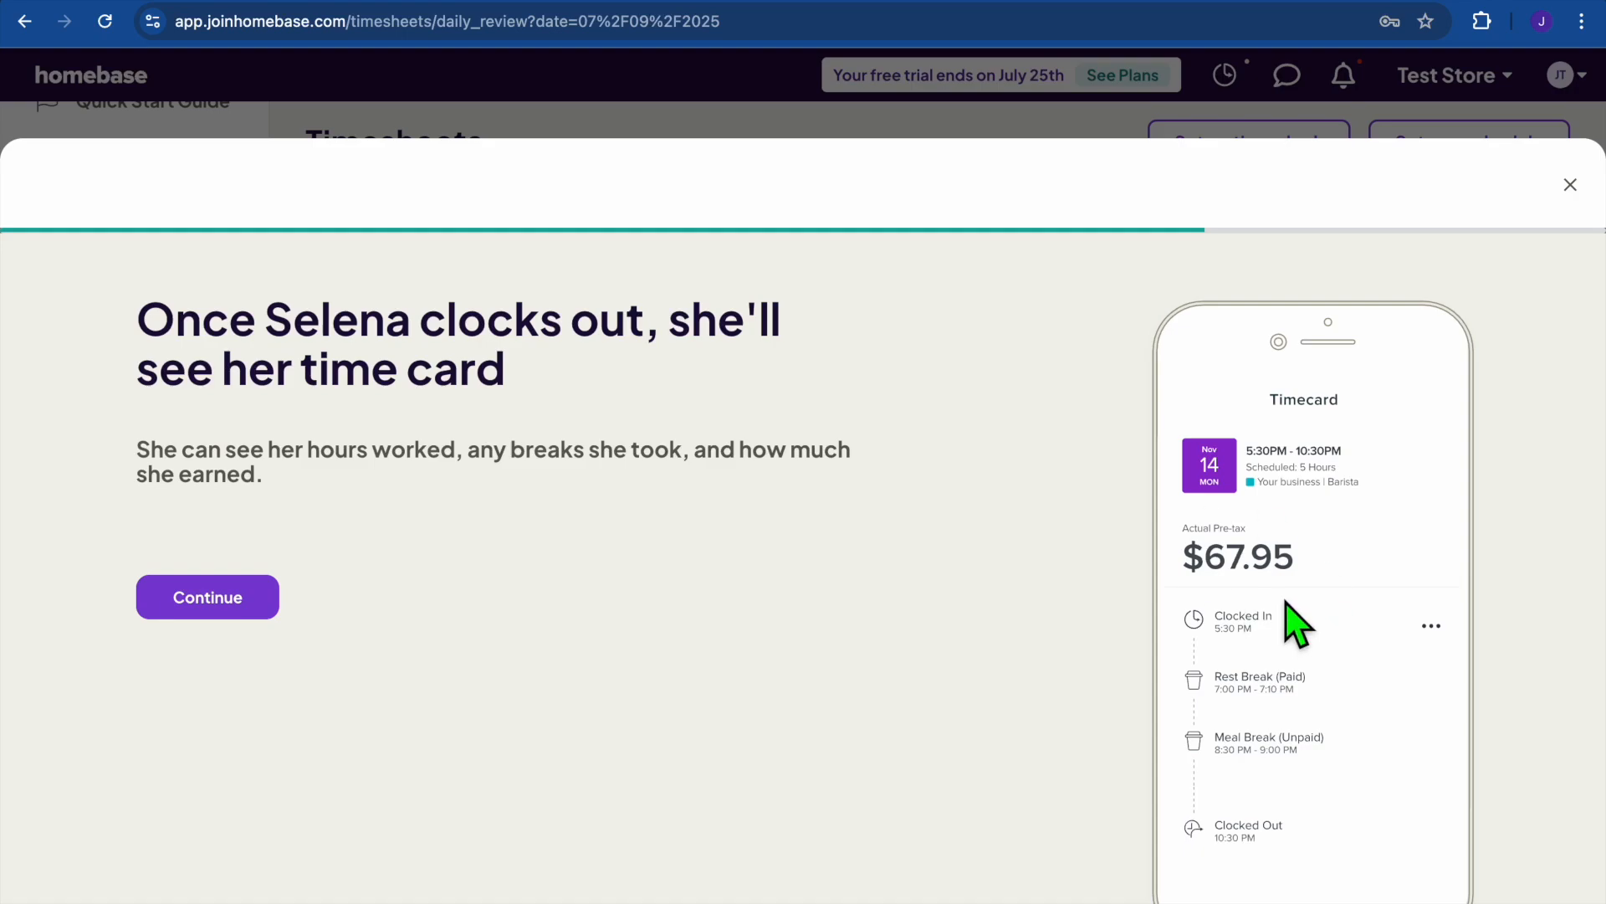
left_click(233, 604)
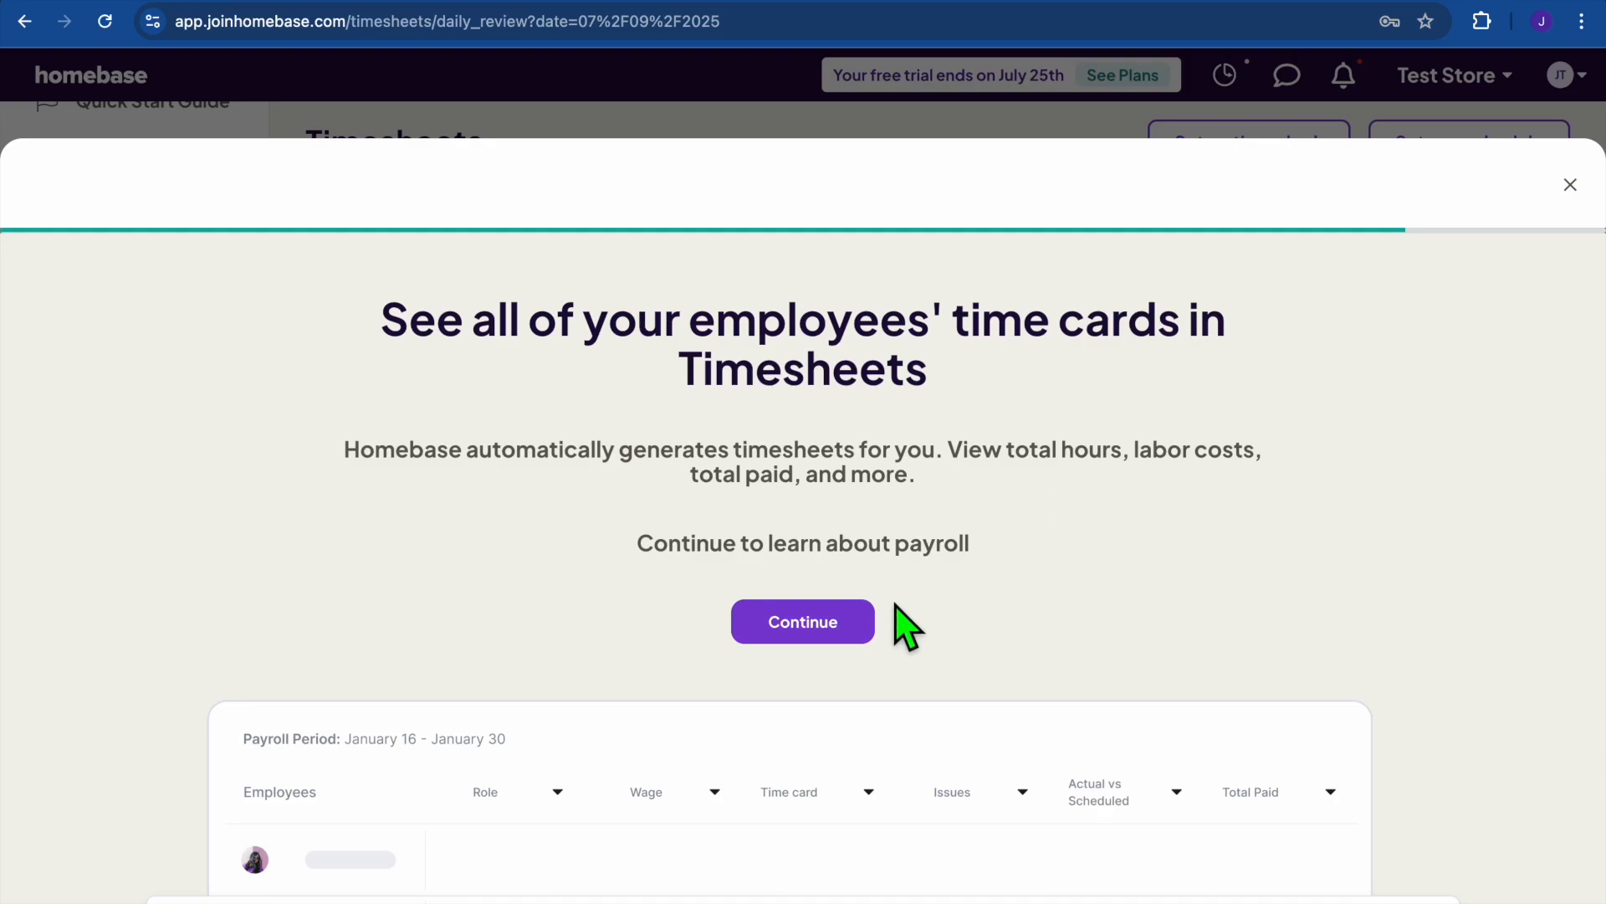
left_click(813, 629)
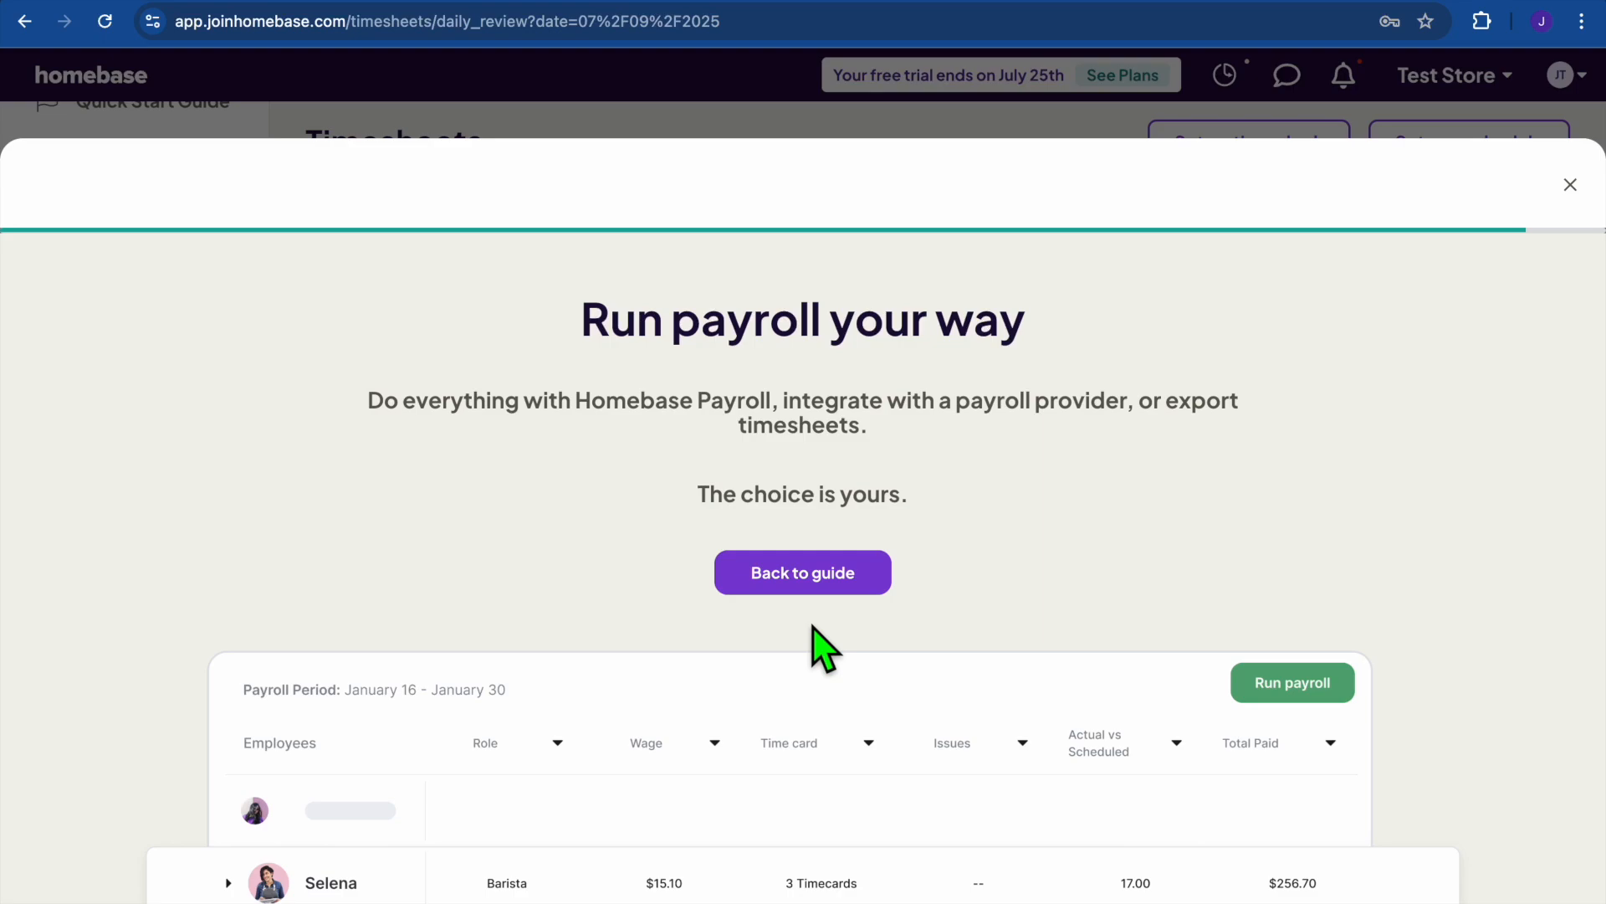
left_click(1569, 185)
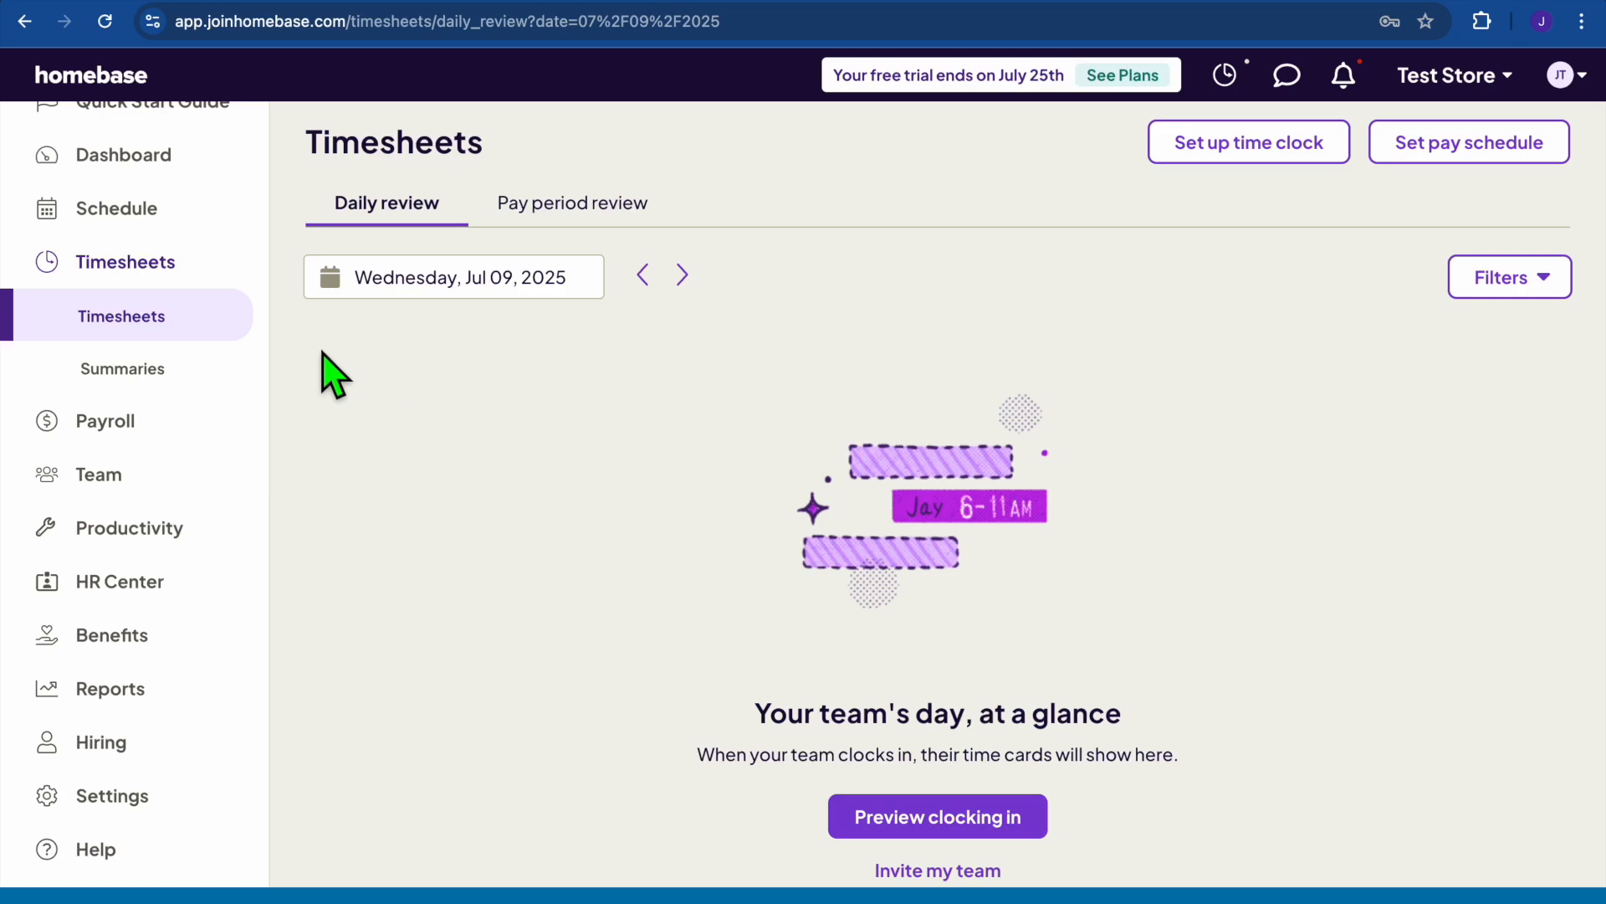
left_click(155, 366)
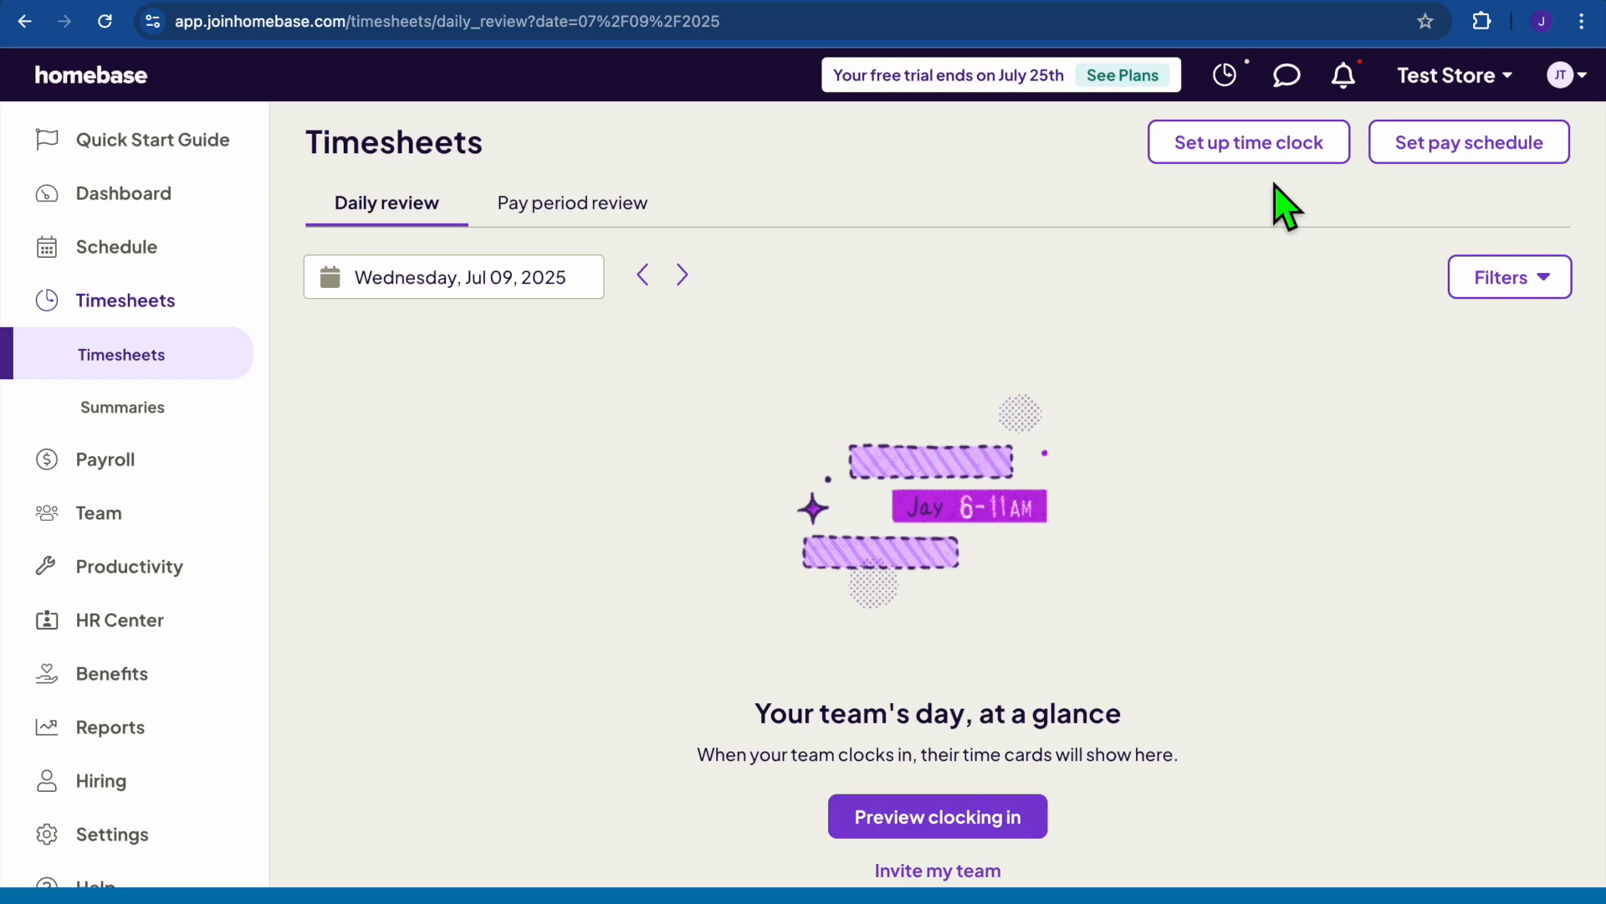
left_click(1288, 82)
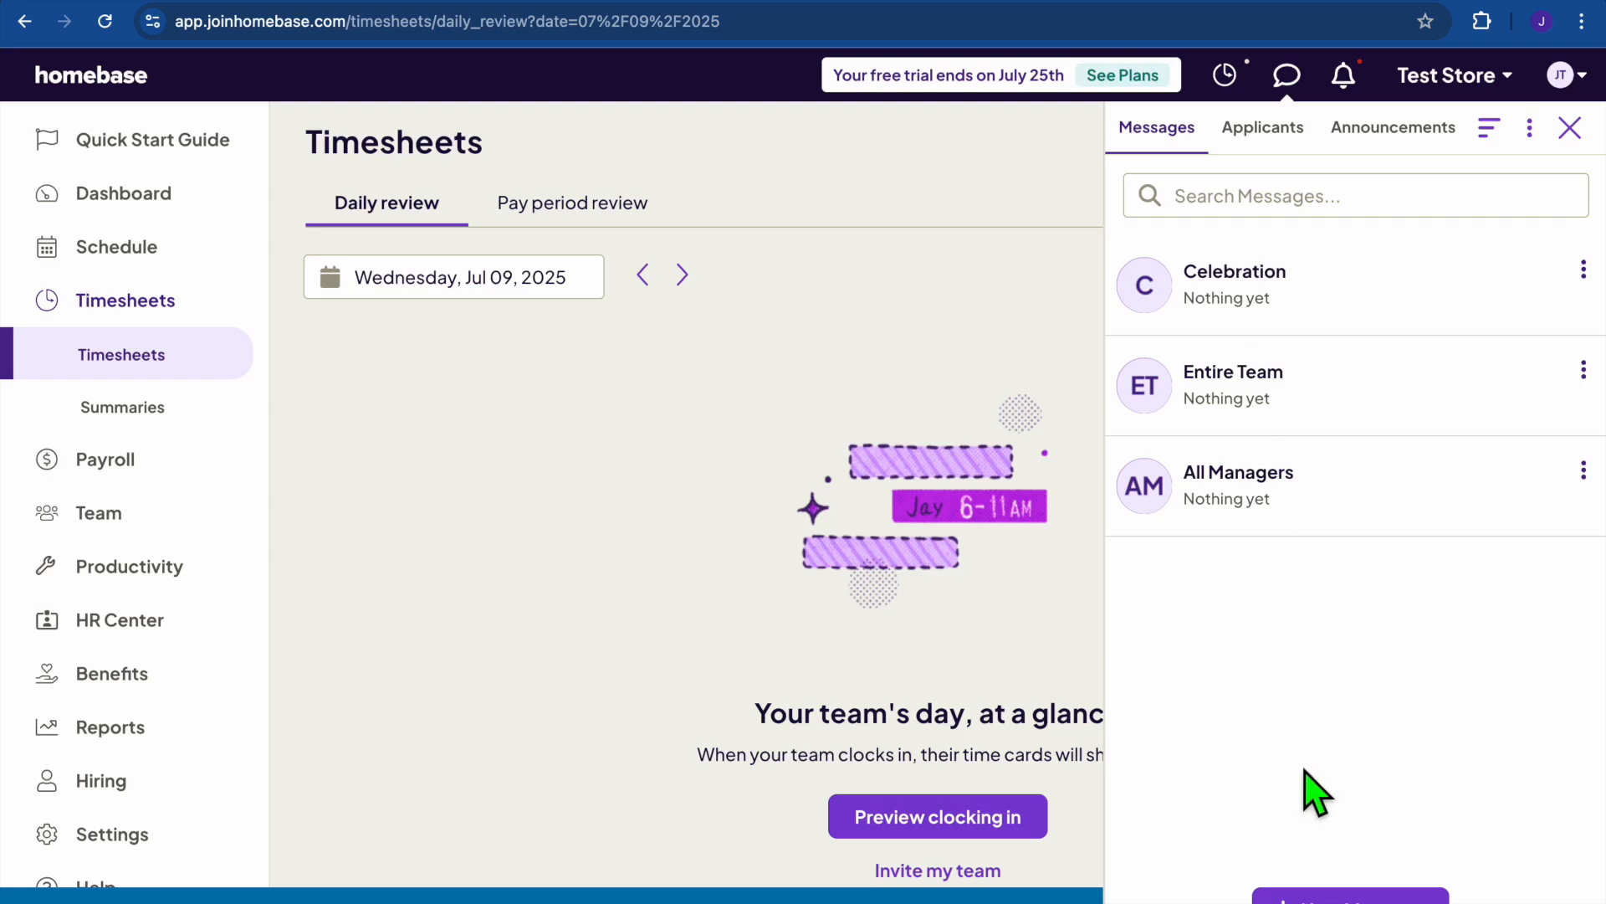
left_click(1319, 897)
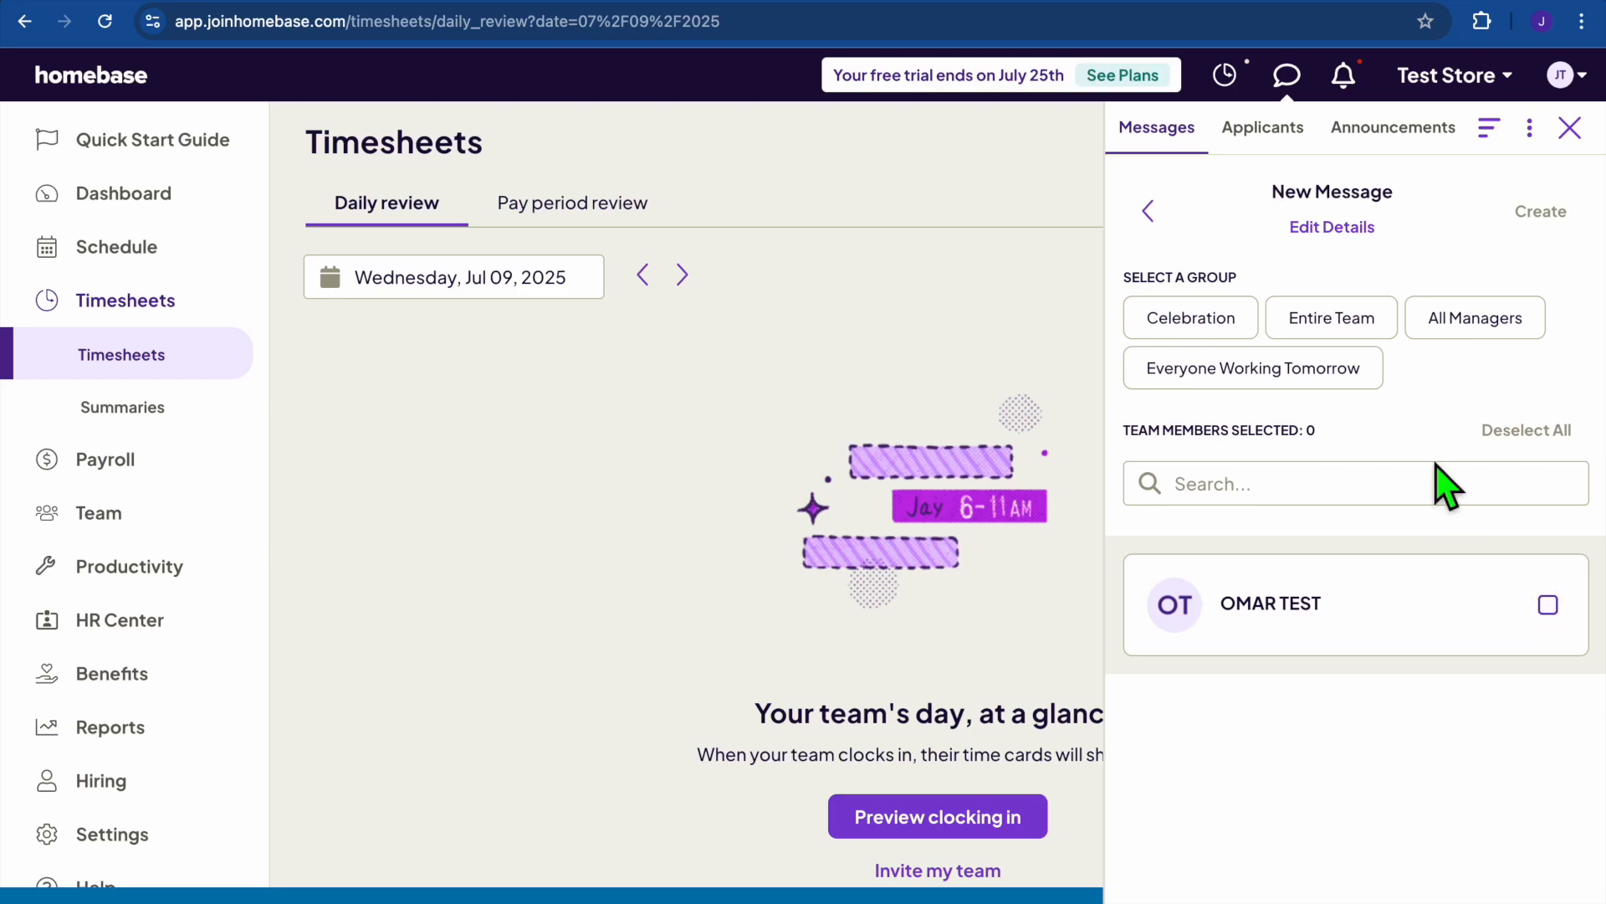
left_click(1569, 128)
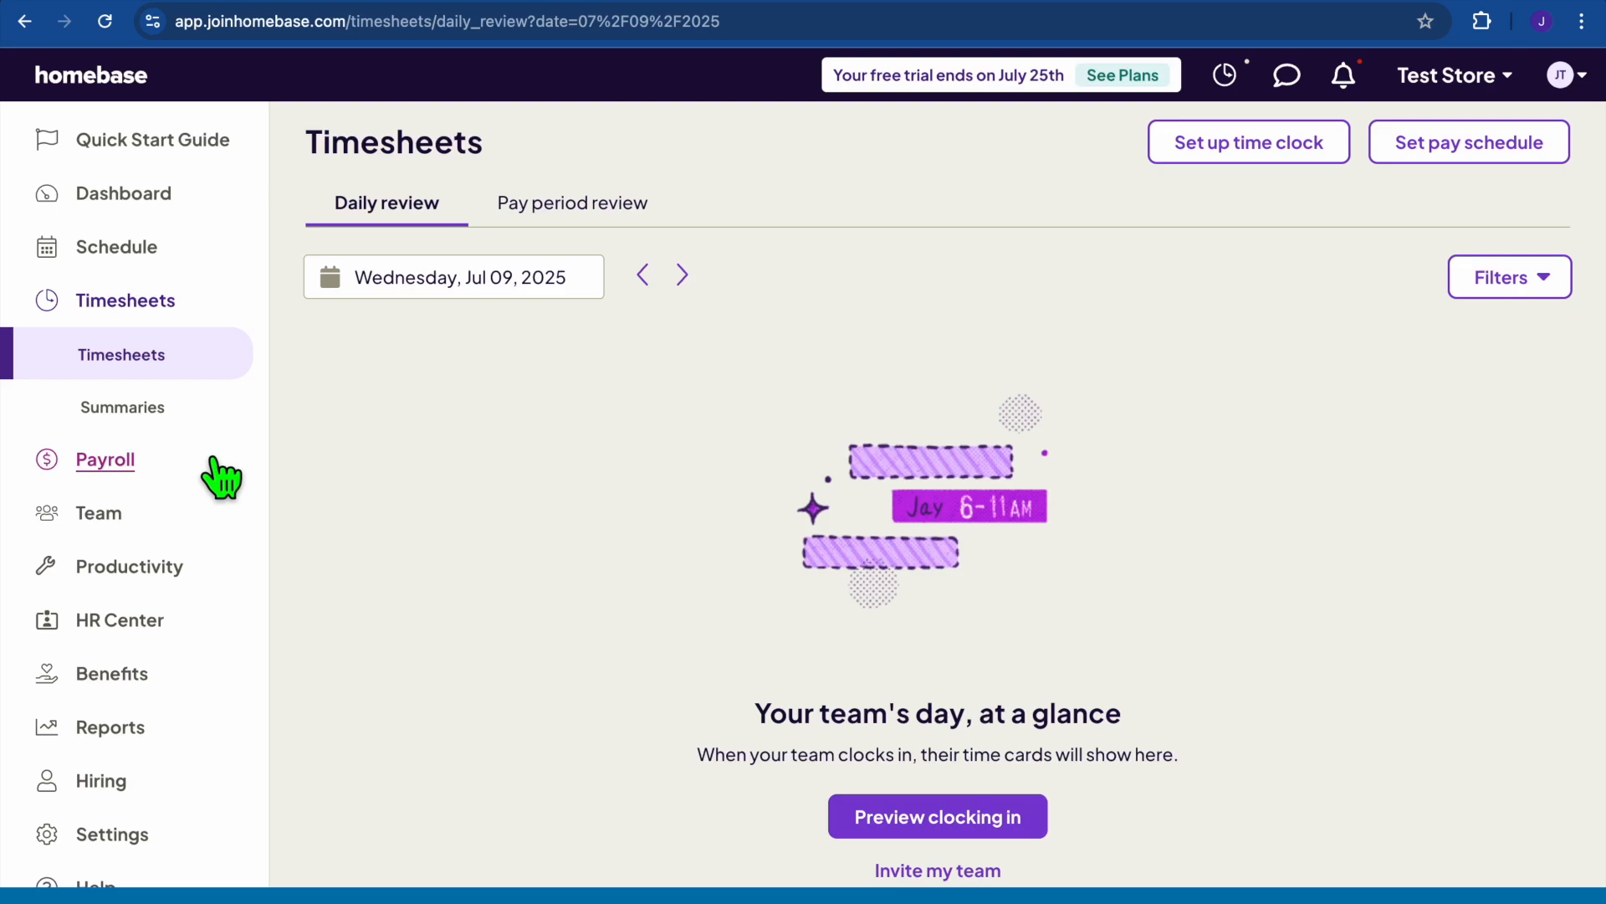
Review Schedule Enforcement, Time Off and Overtime settings, showing weekly overtime after 40 hours at 1.5×.
scroll(219, 478, "down", 1)
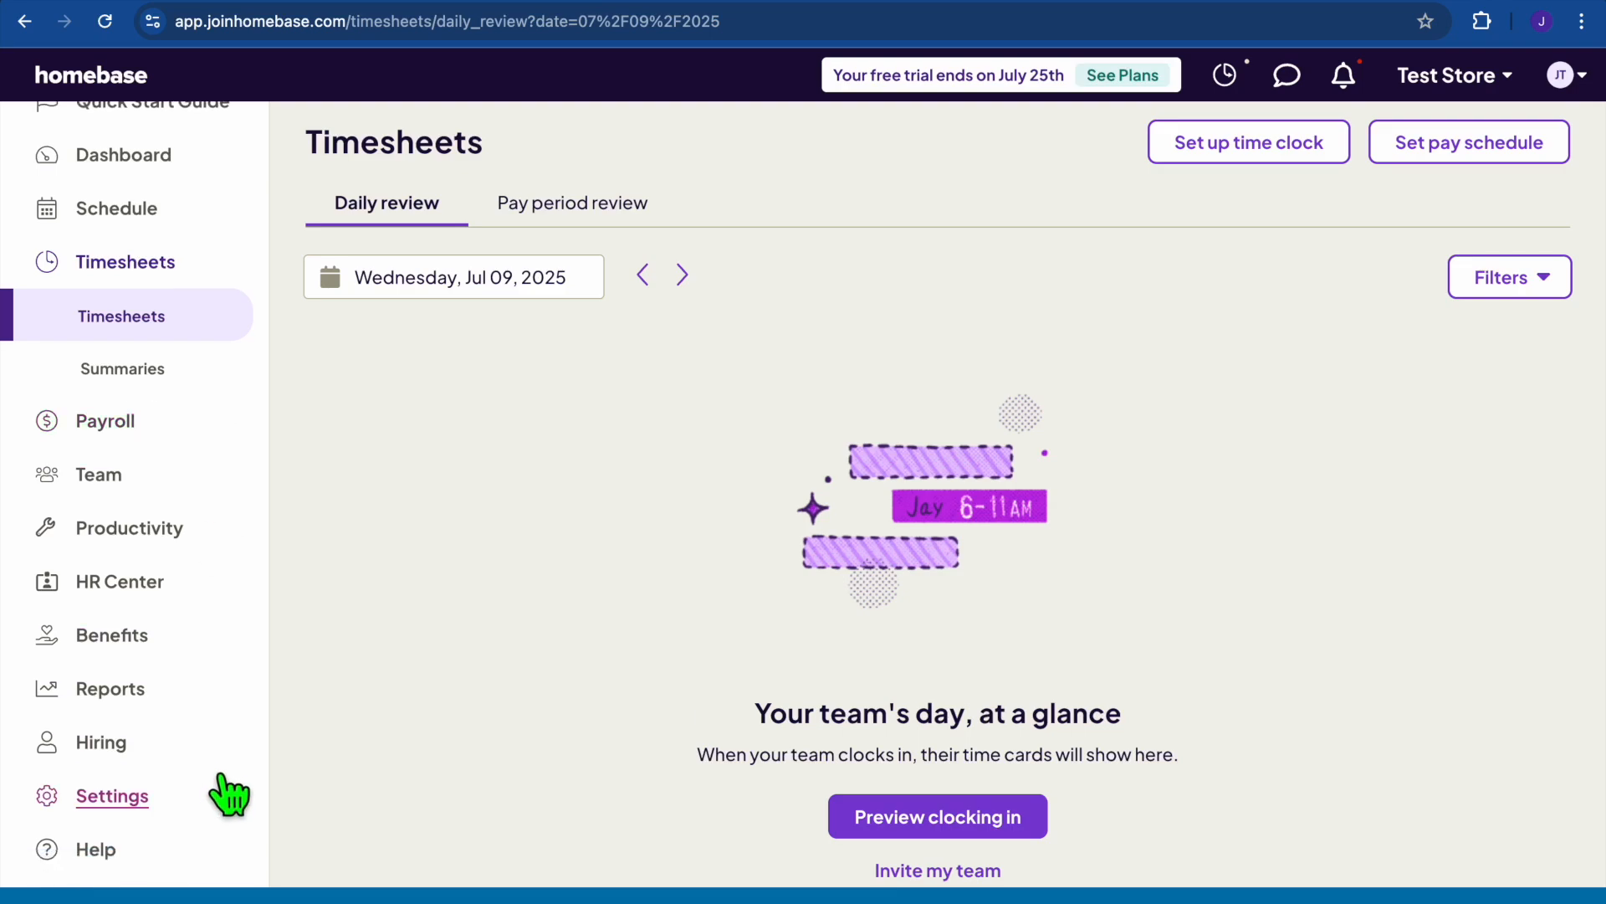
left_click(159, 810)
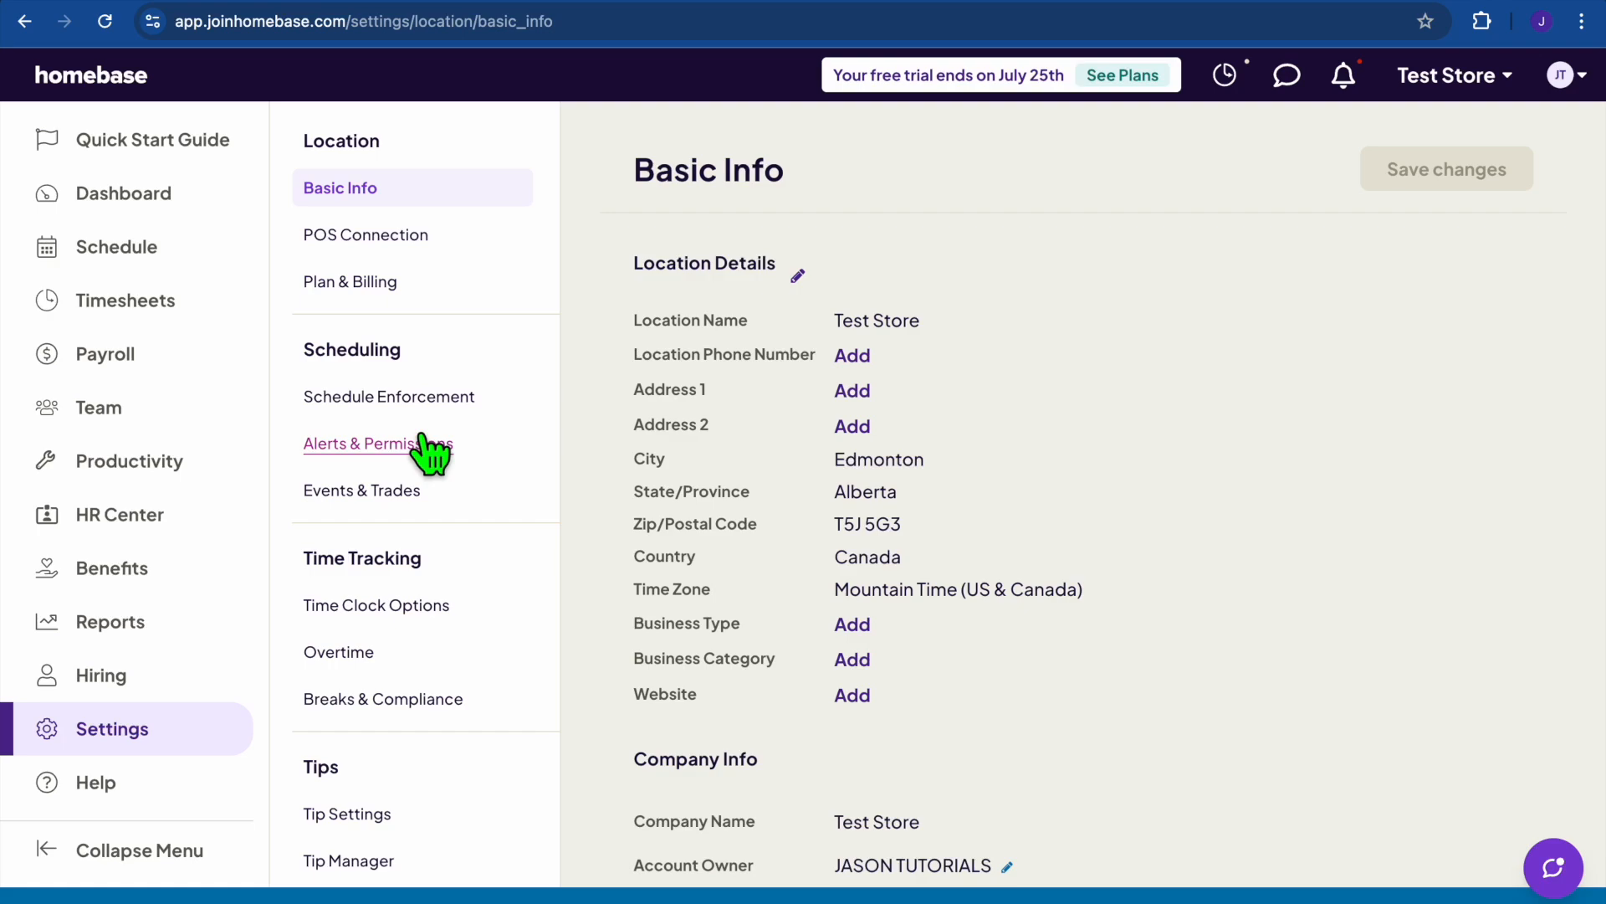
left_click(453, 406)
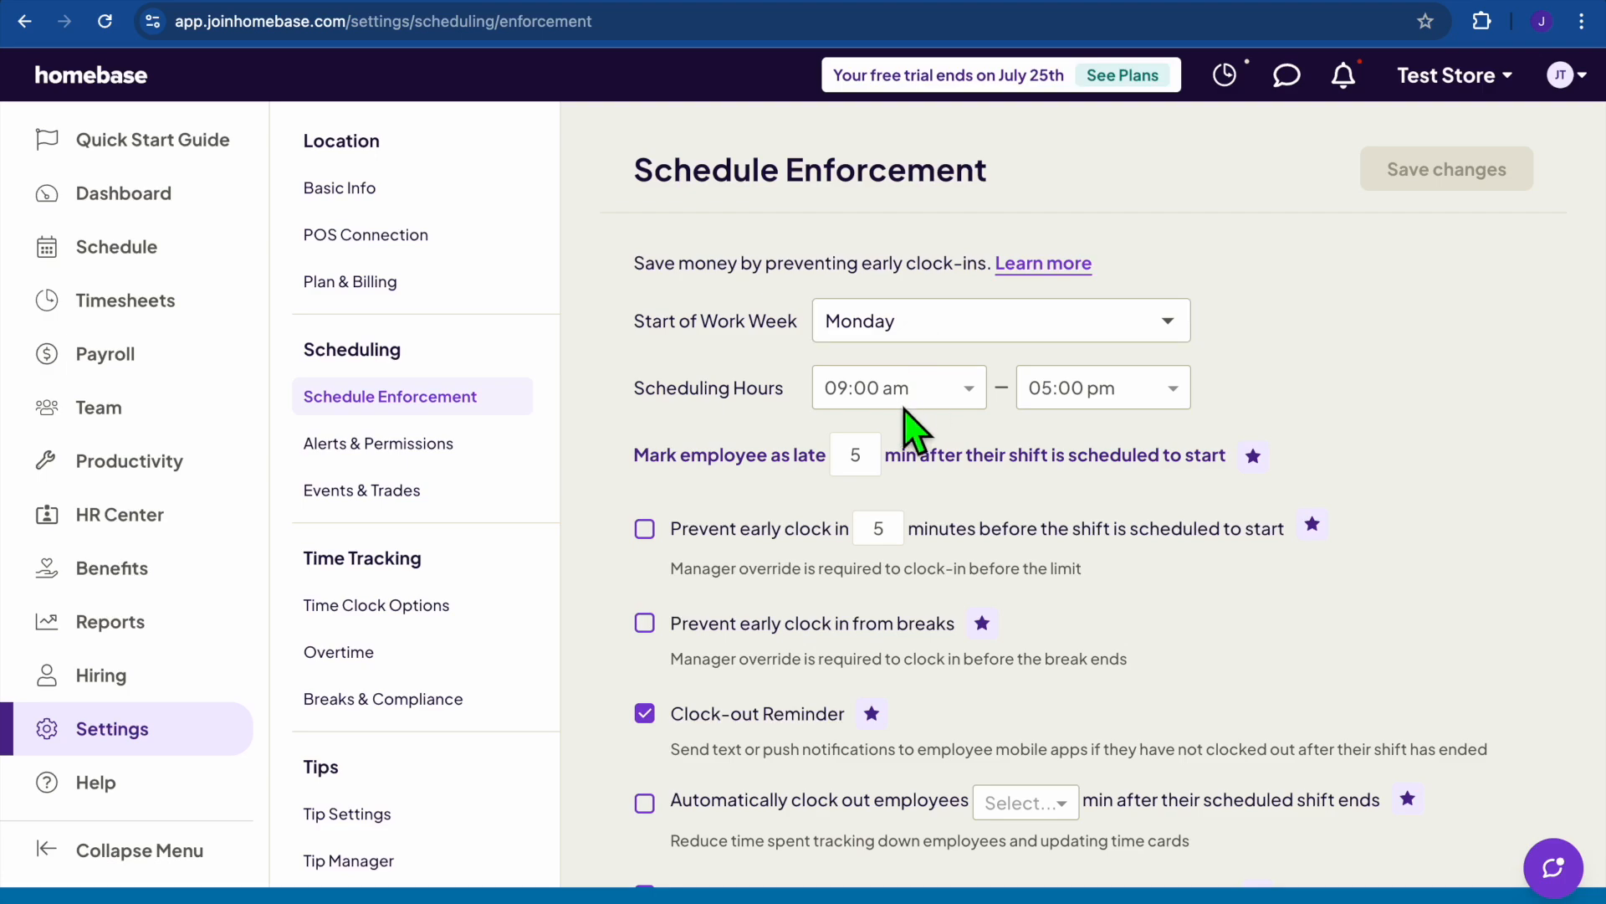
scroll(912, 425, "down", 3)
scroll(910, 421, "down", 5)
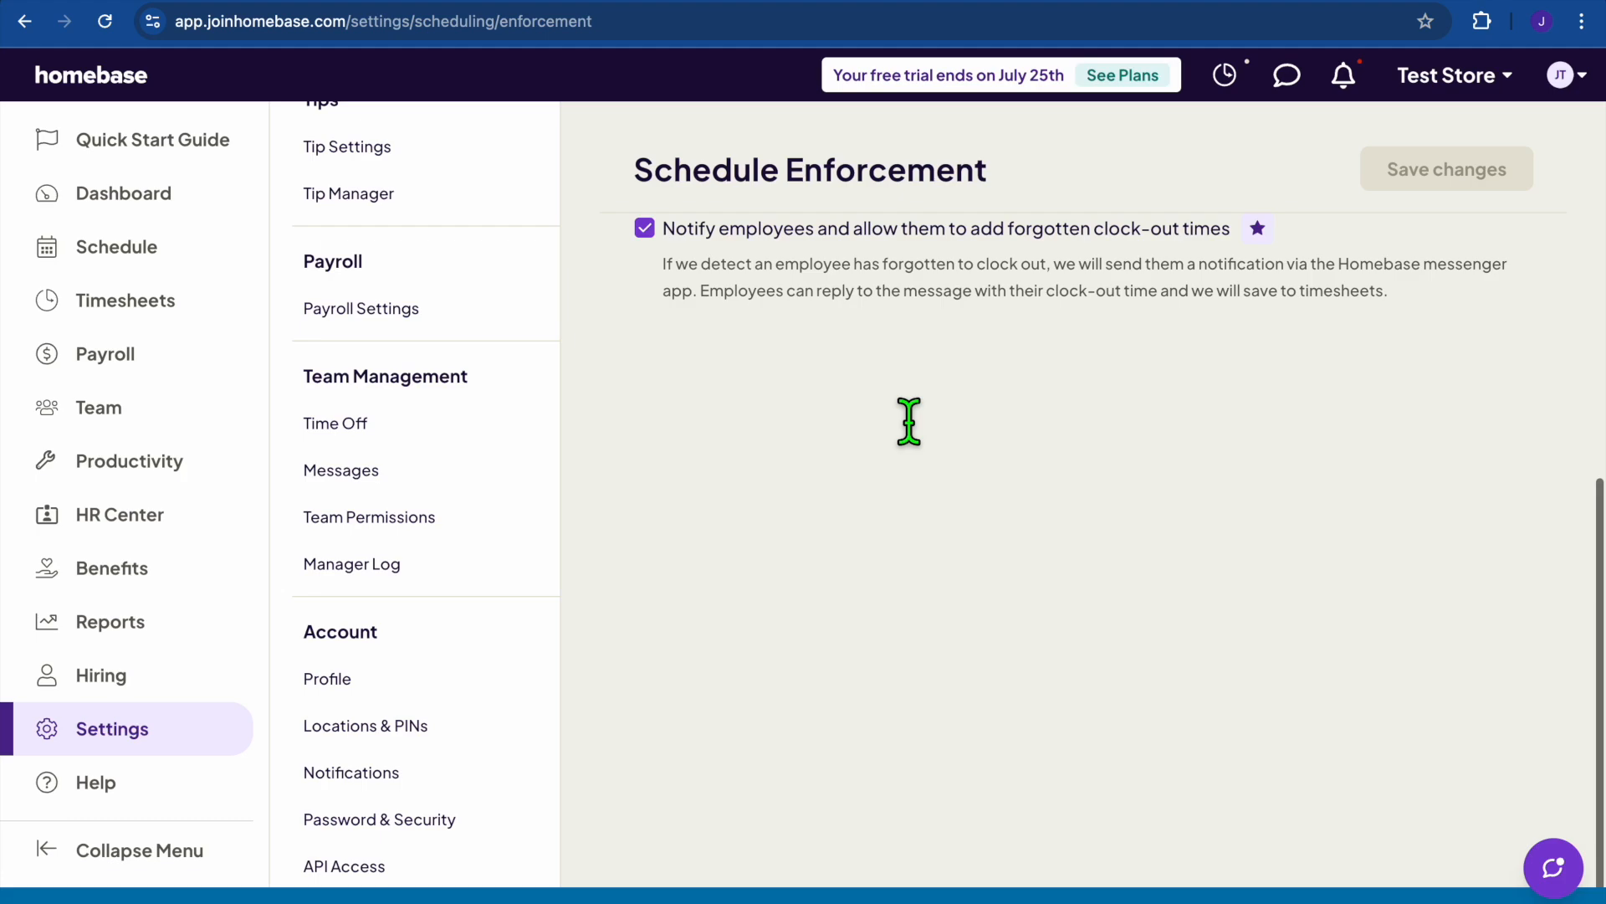
scroll(449, 478, "up", 3)
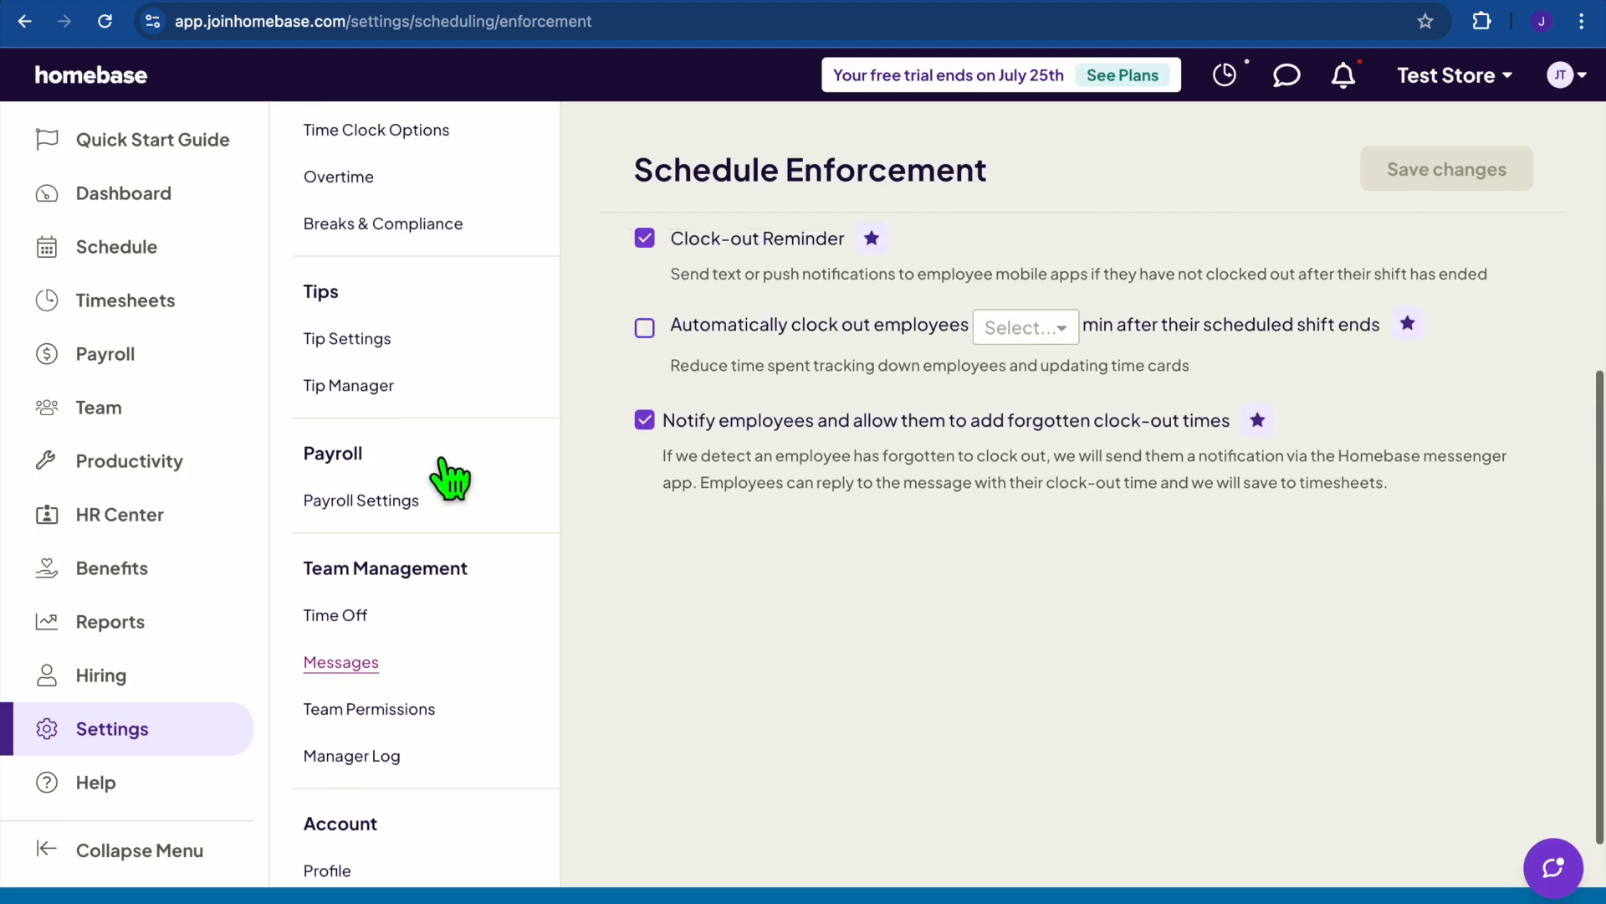
left_click(360, 693)
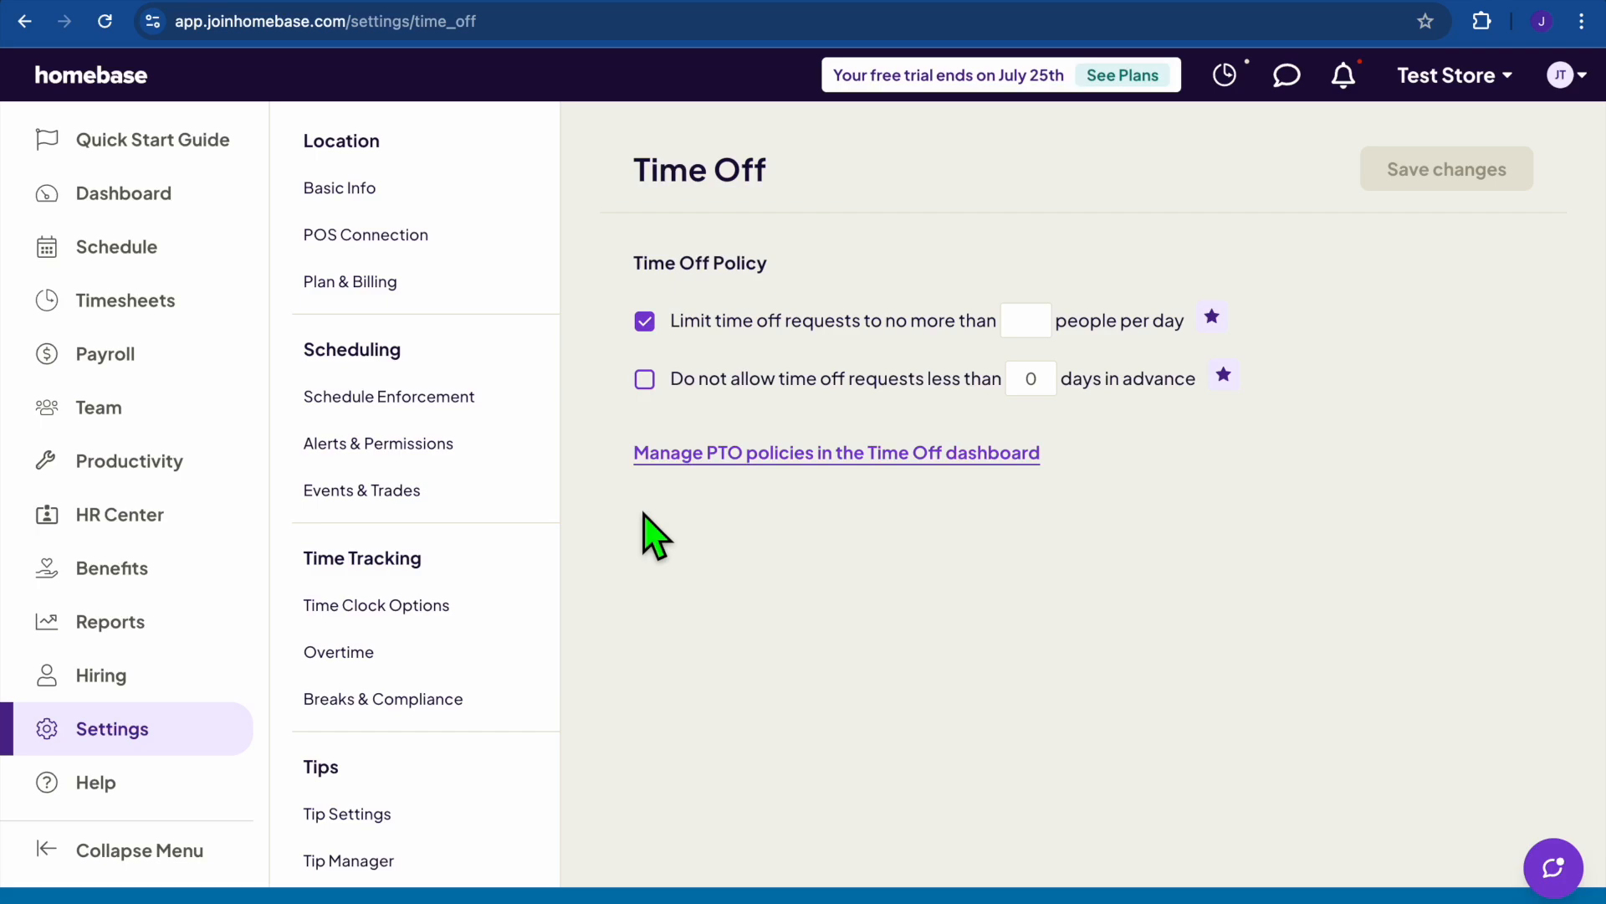
left_click(360, 657)
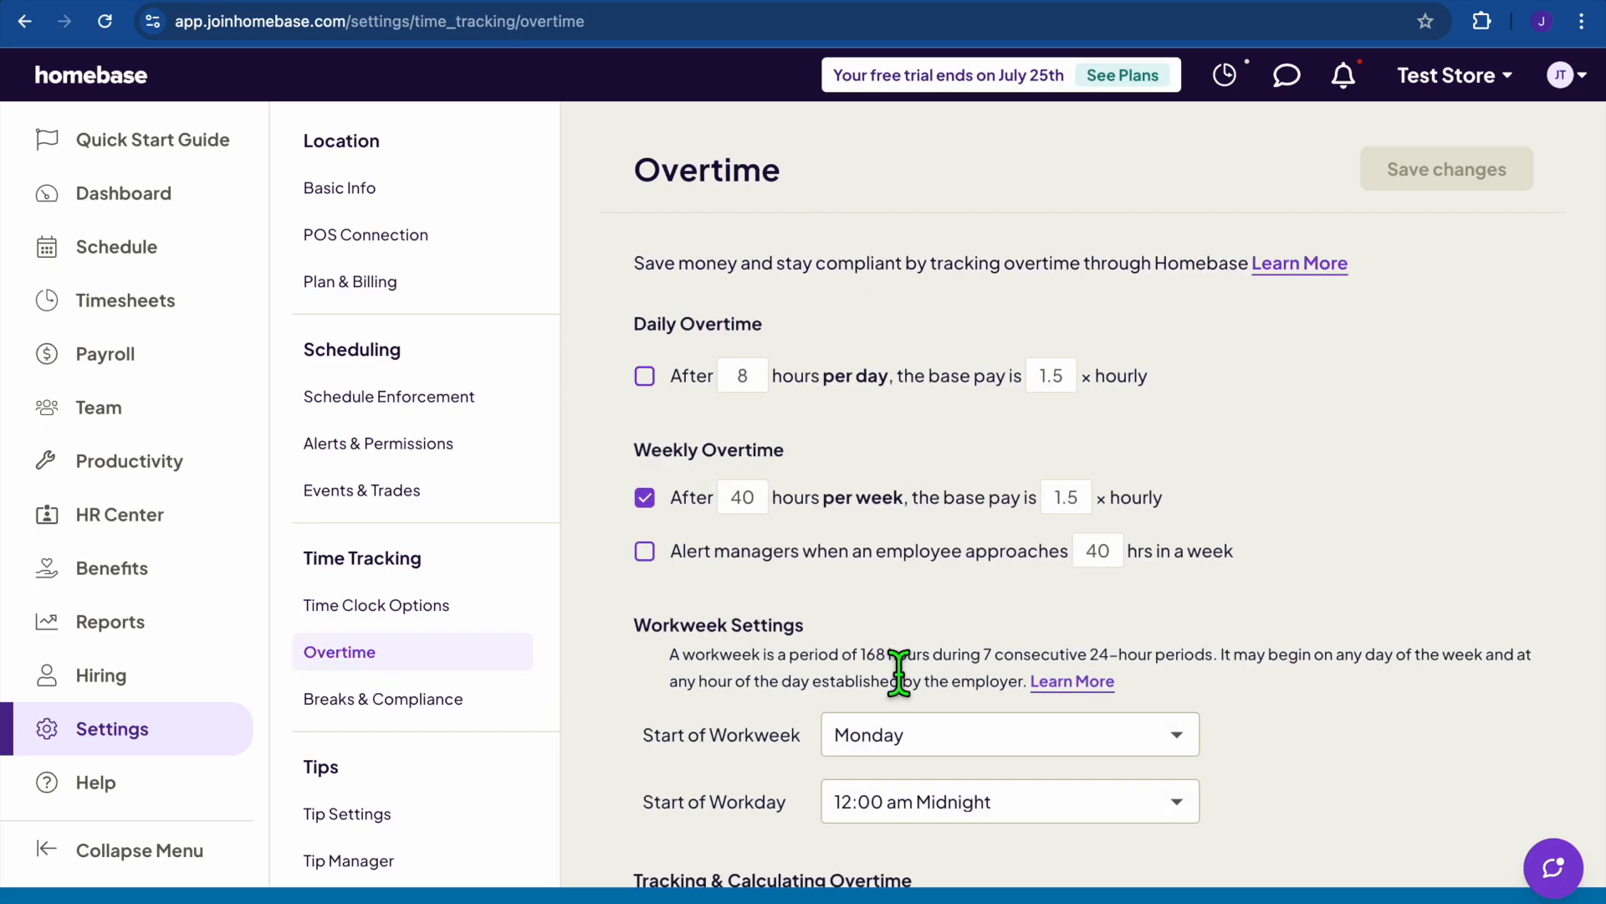
scroll(896, 670, "down", 5)
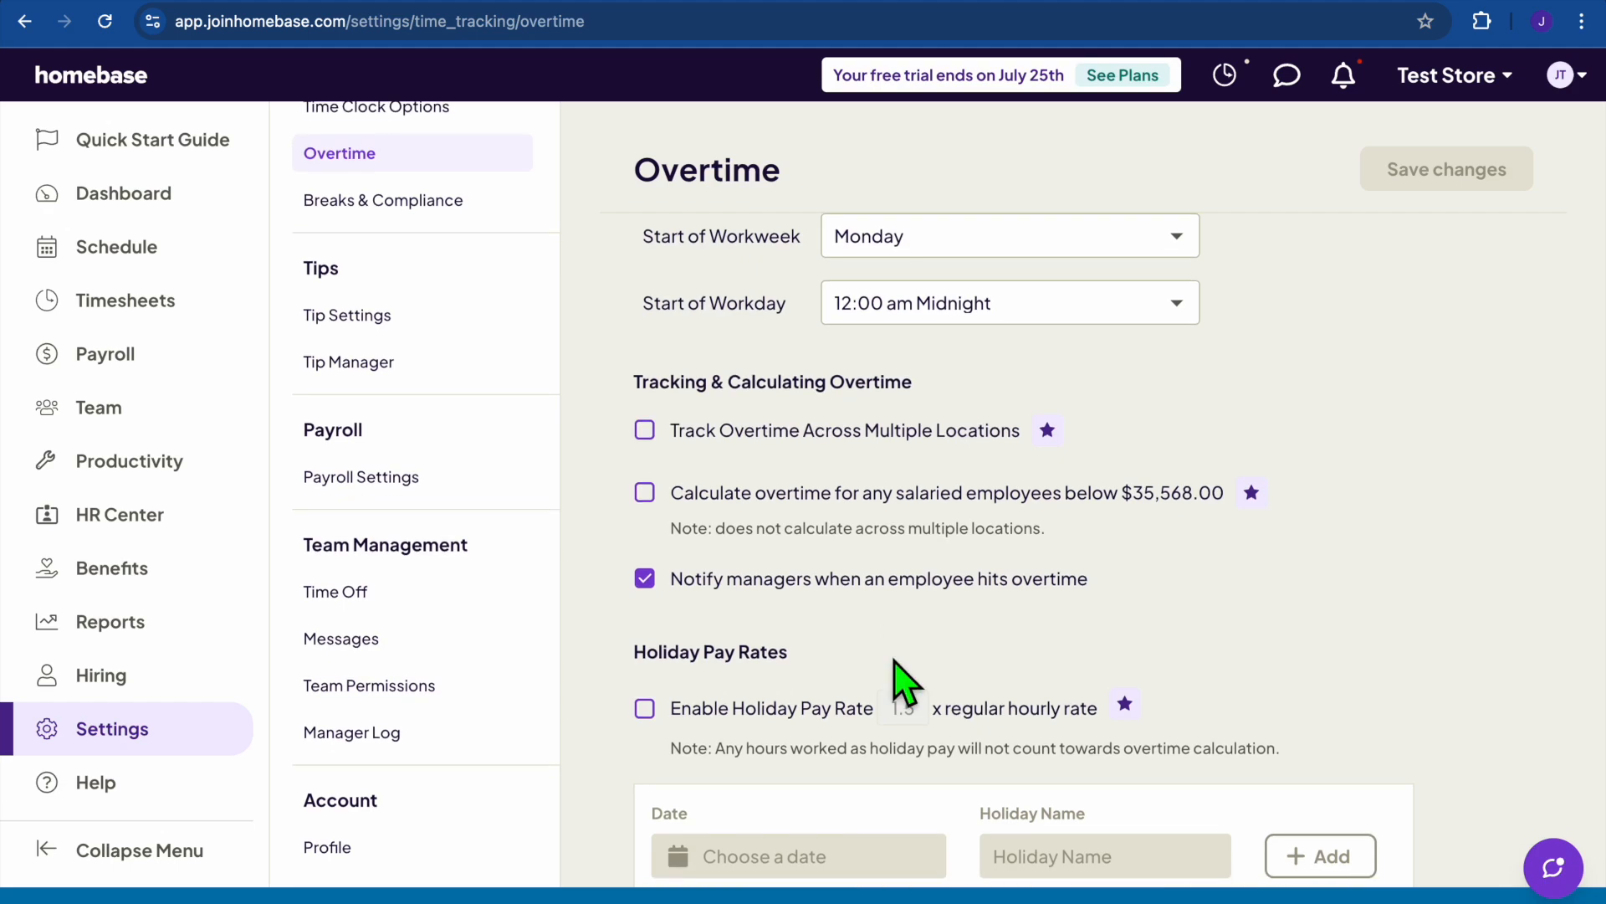
scroll(898, 679, "down", 3)
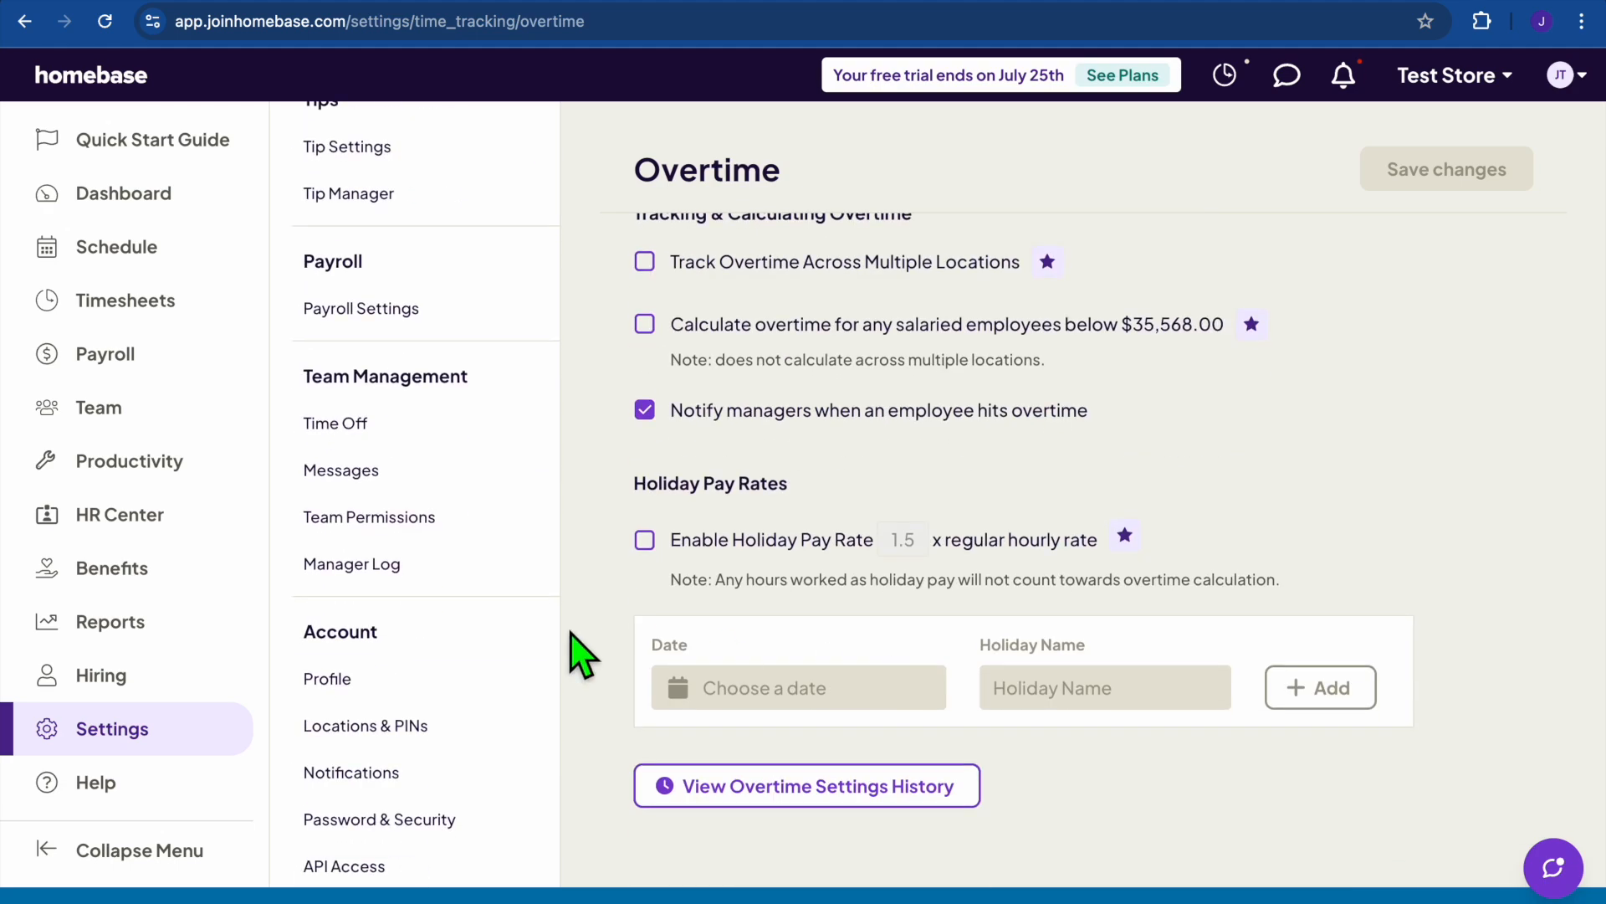